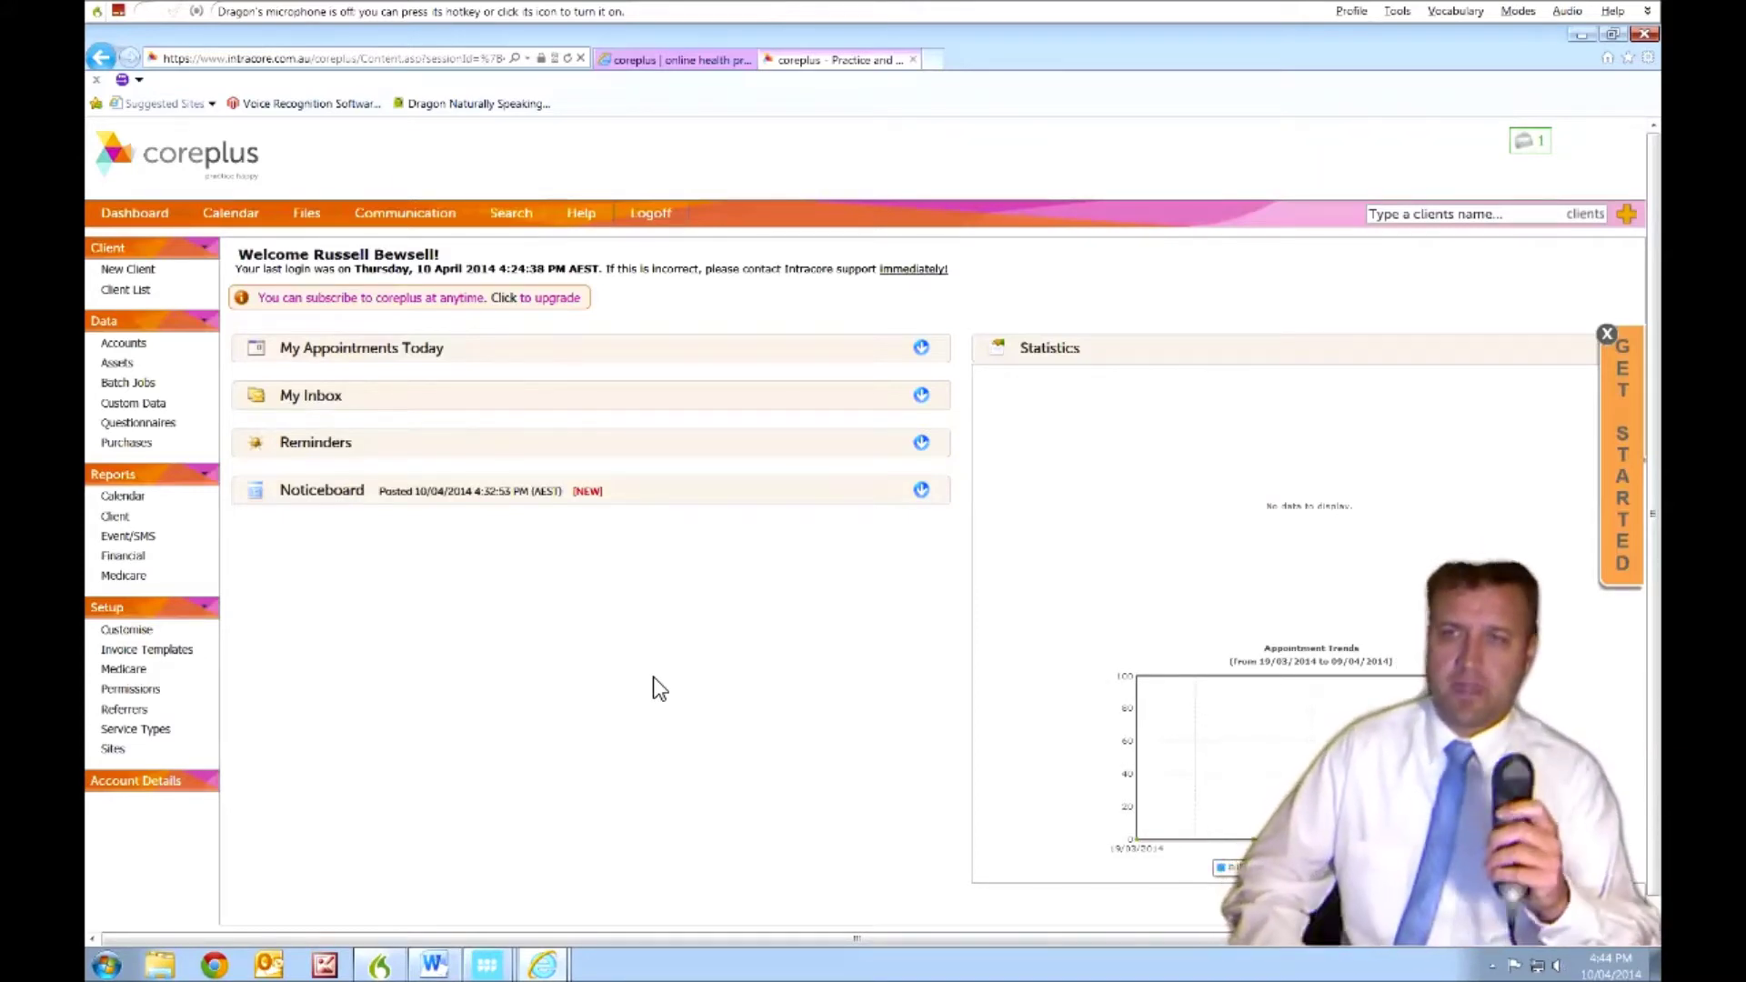
- Use a Dragon 'new client' voice command to open a blank New Client form
{"action": "key", "text": "KP_Add"}
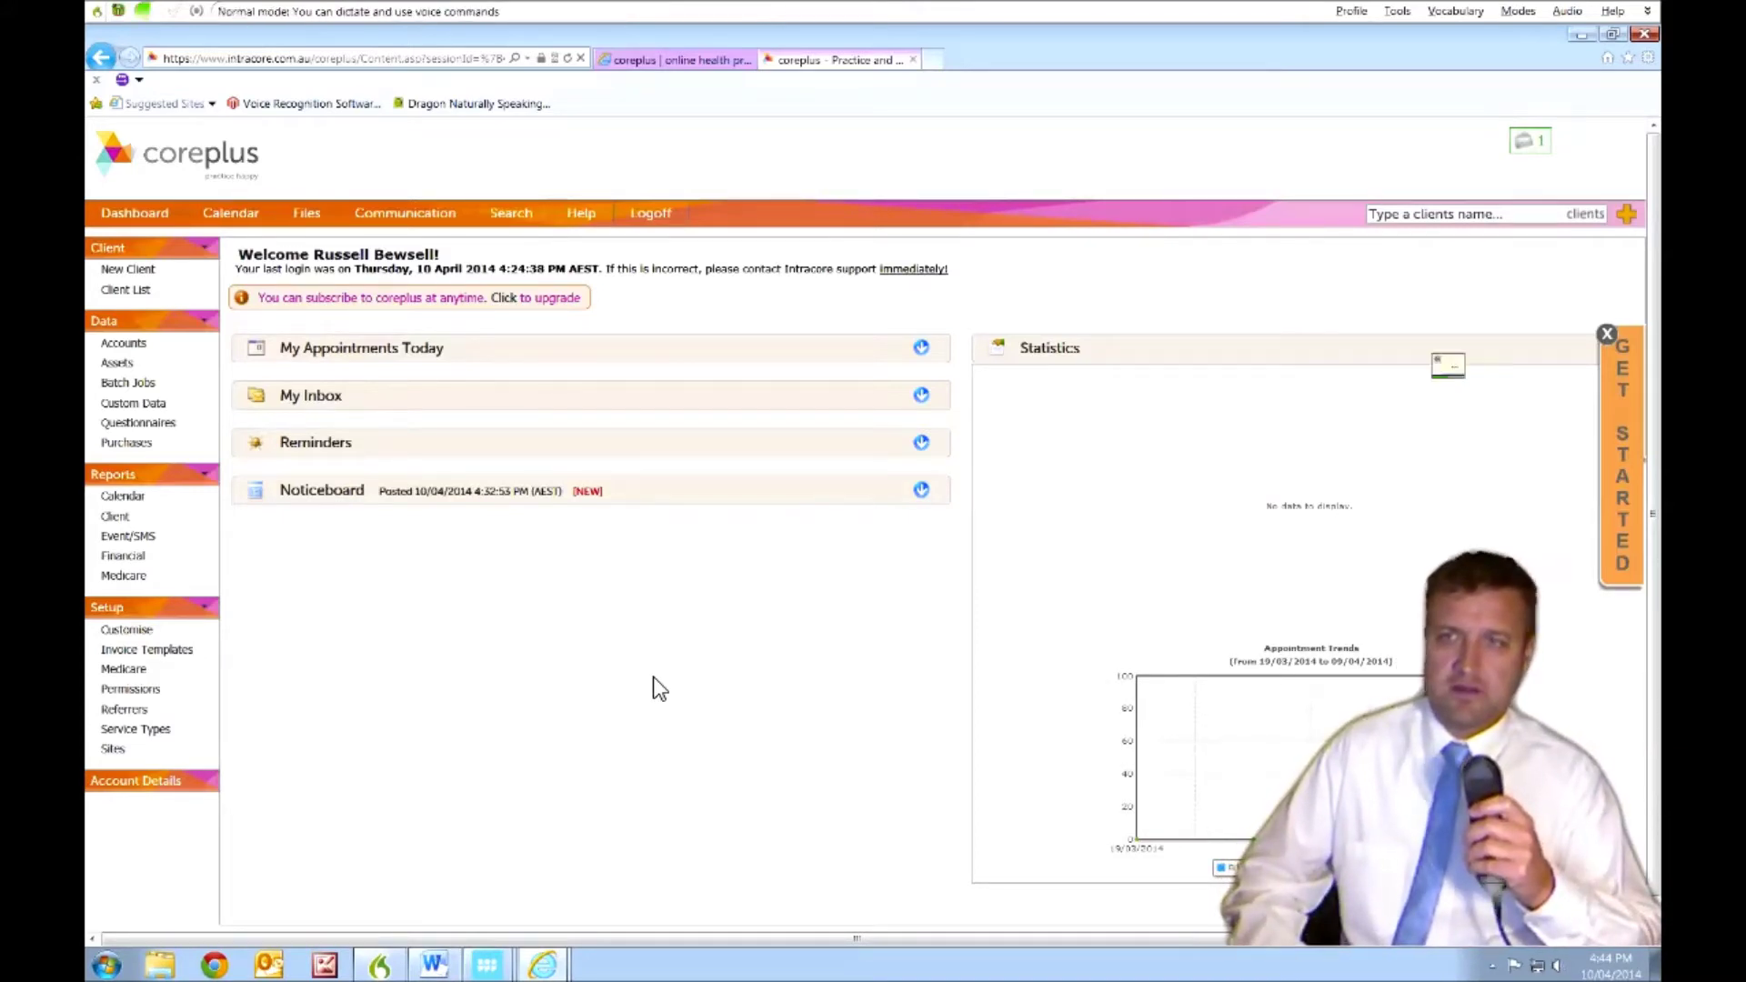
{"action": "key", "text": "KP_Add"}
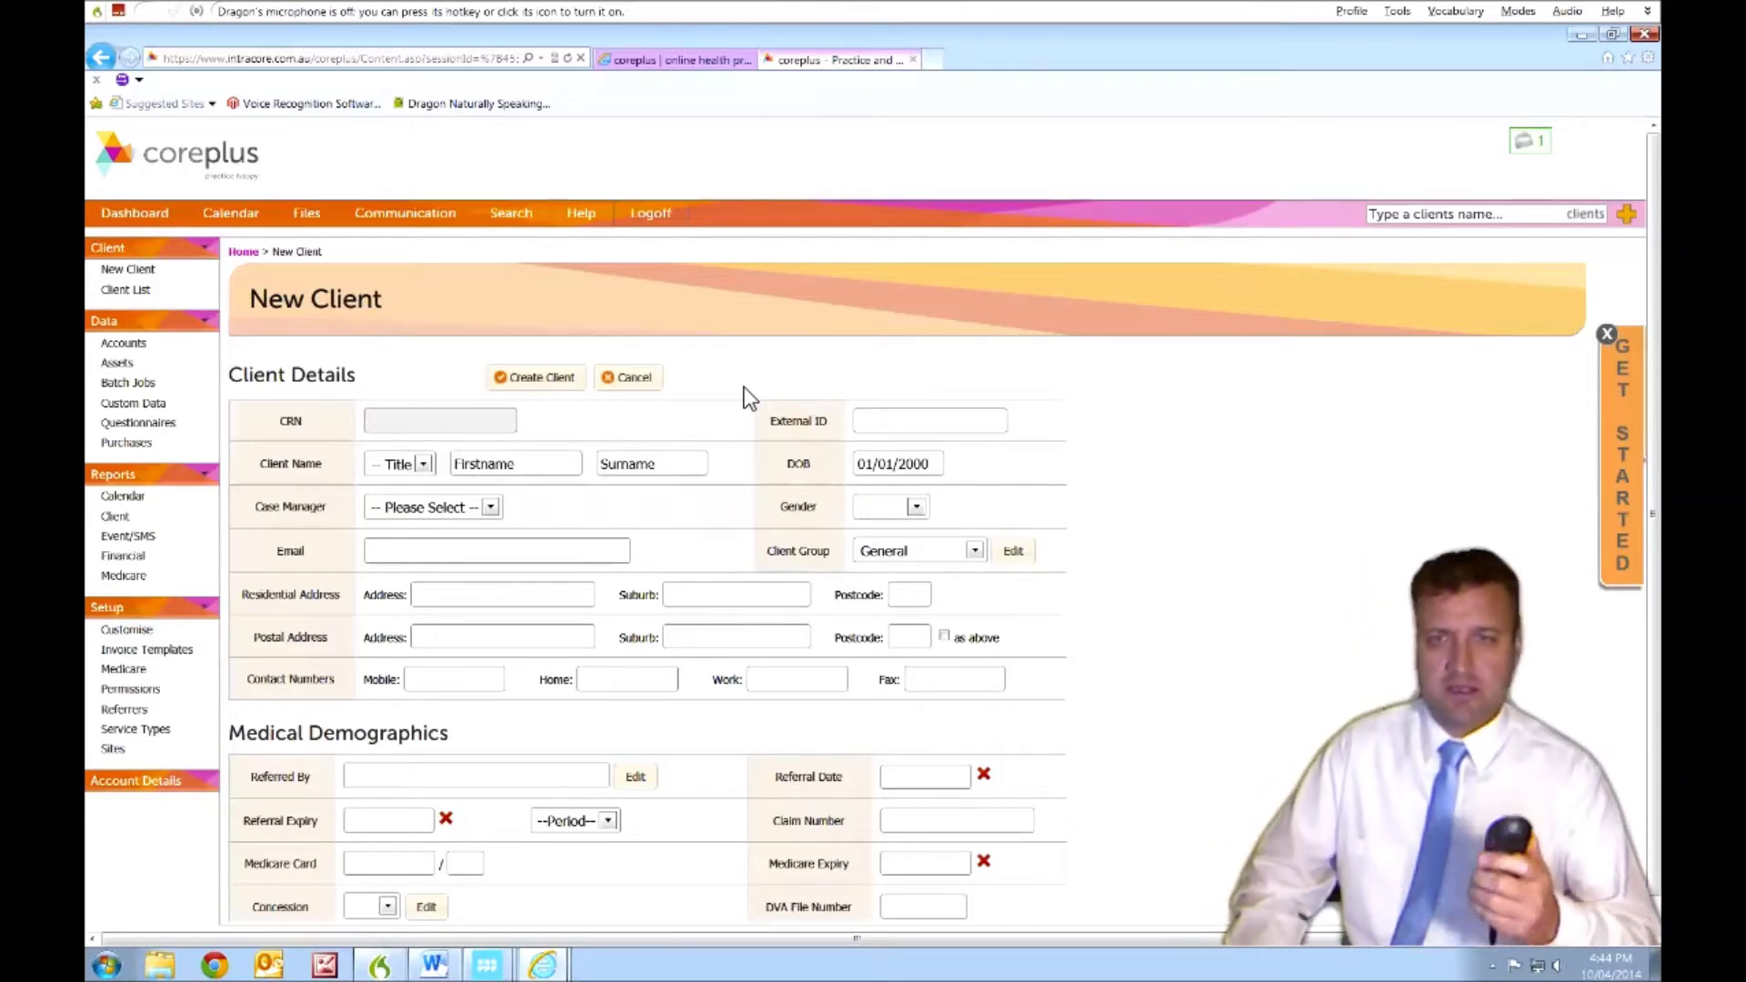
- Dictate the client's numeric External ID
{"action": "key", "text": "Tab"}
{"action": "key", "text": "Tab"}
{"action": "key", "text": "Tab"}
{"action": "key", "text": "Tab"}
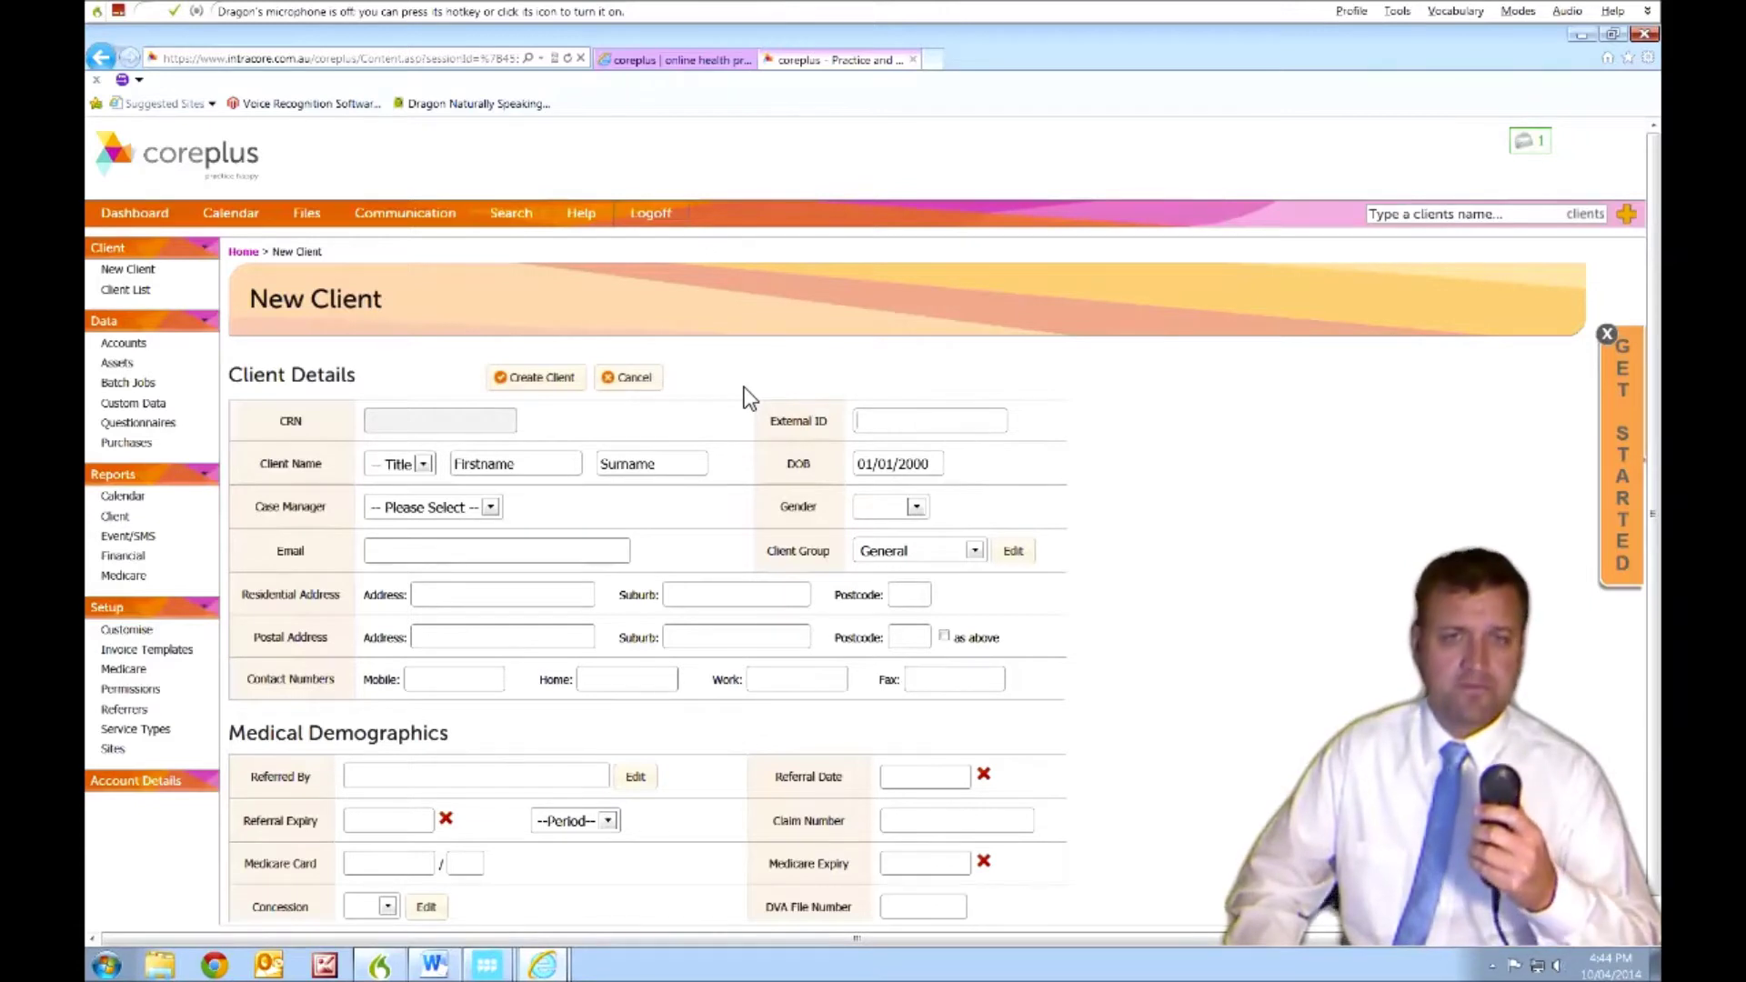
{"action": "key", "text": "KP_Add"}
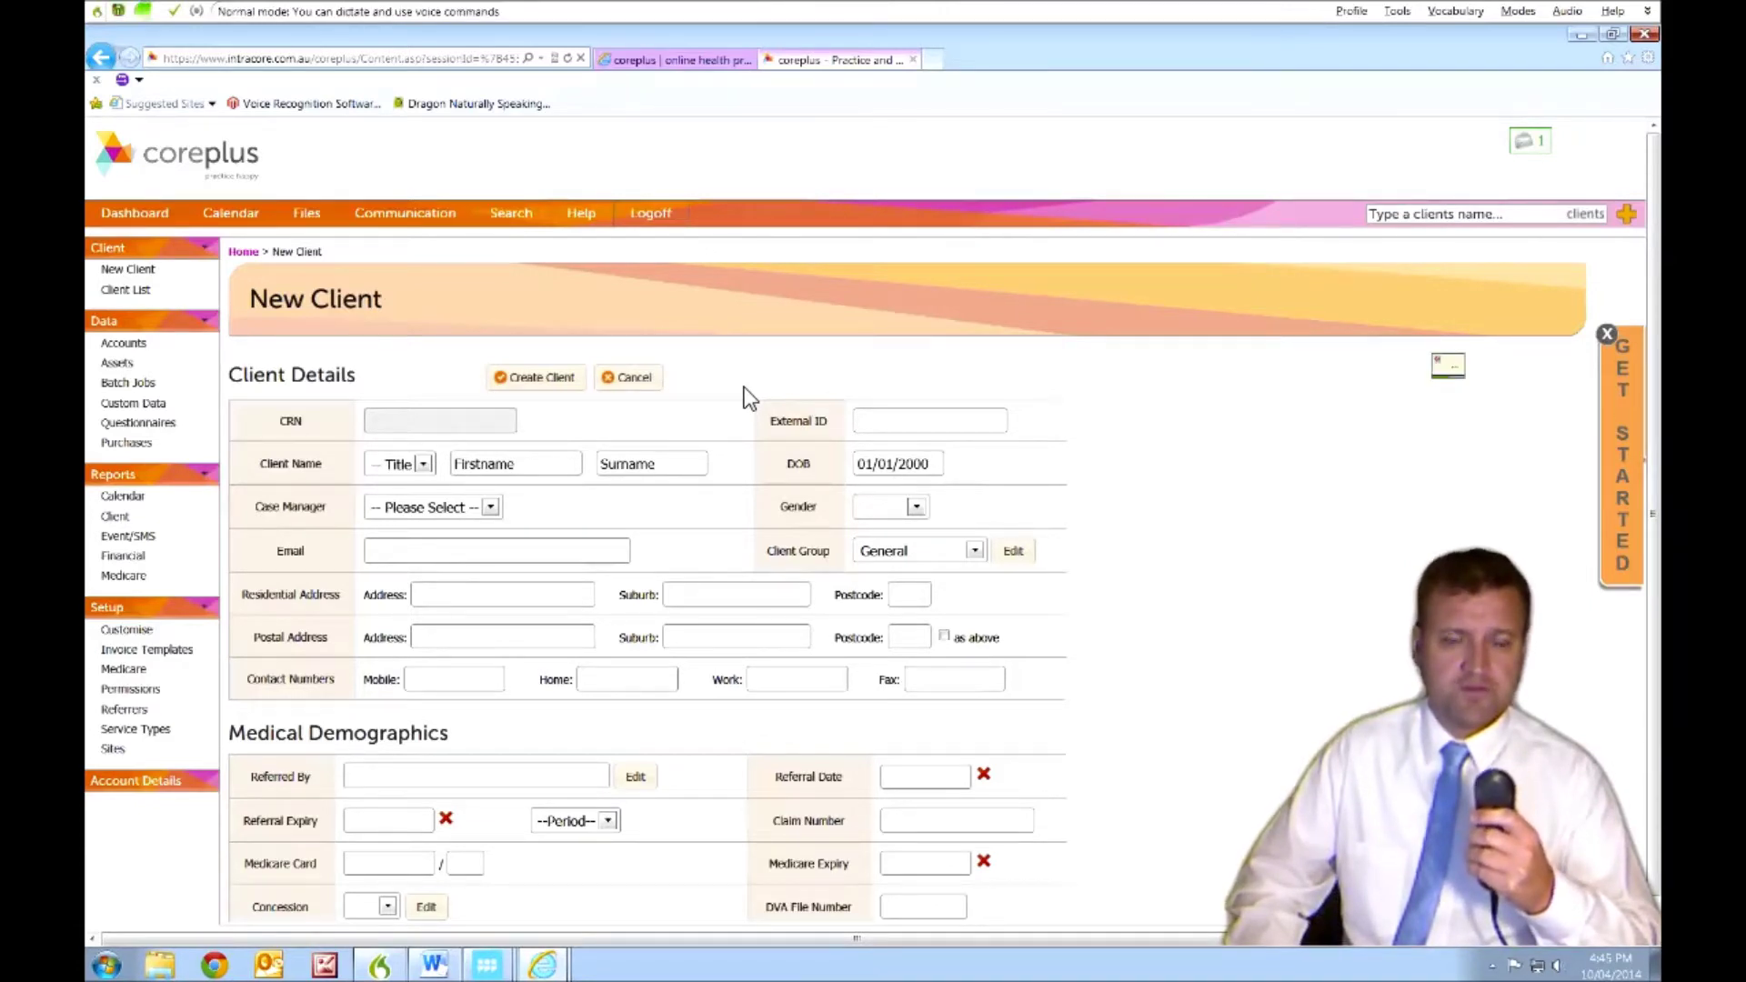
{"action": "type", "text": "123456"}
{"action": "key", "text": "KP_Add"}
- Set the title to Mr and dictate the client's first name and surname
{"action": "key", "text": "Tab"}
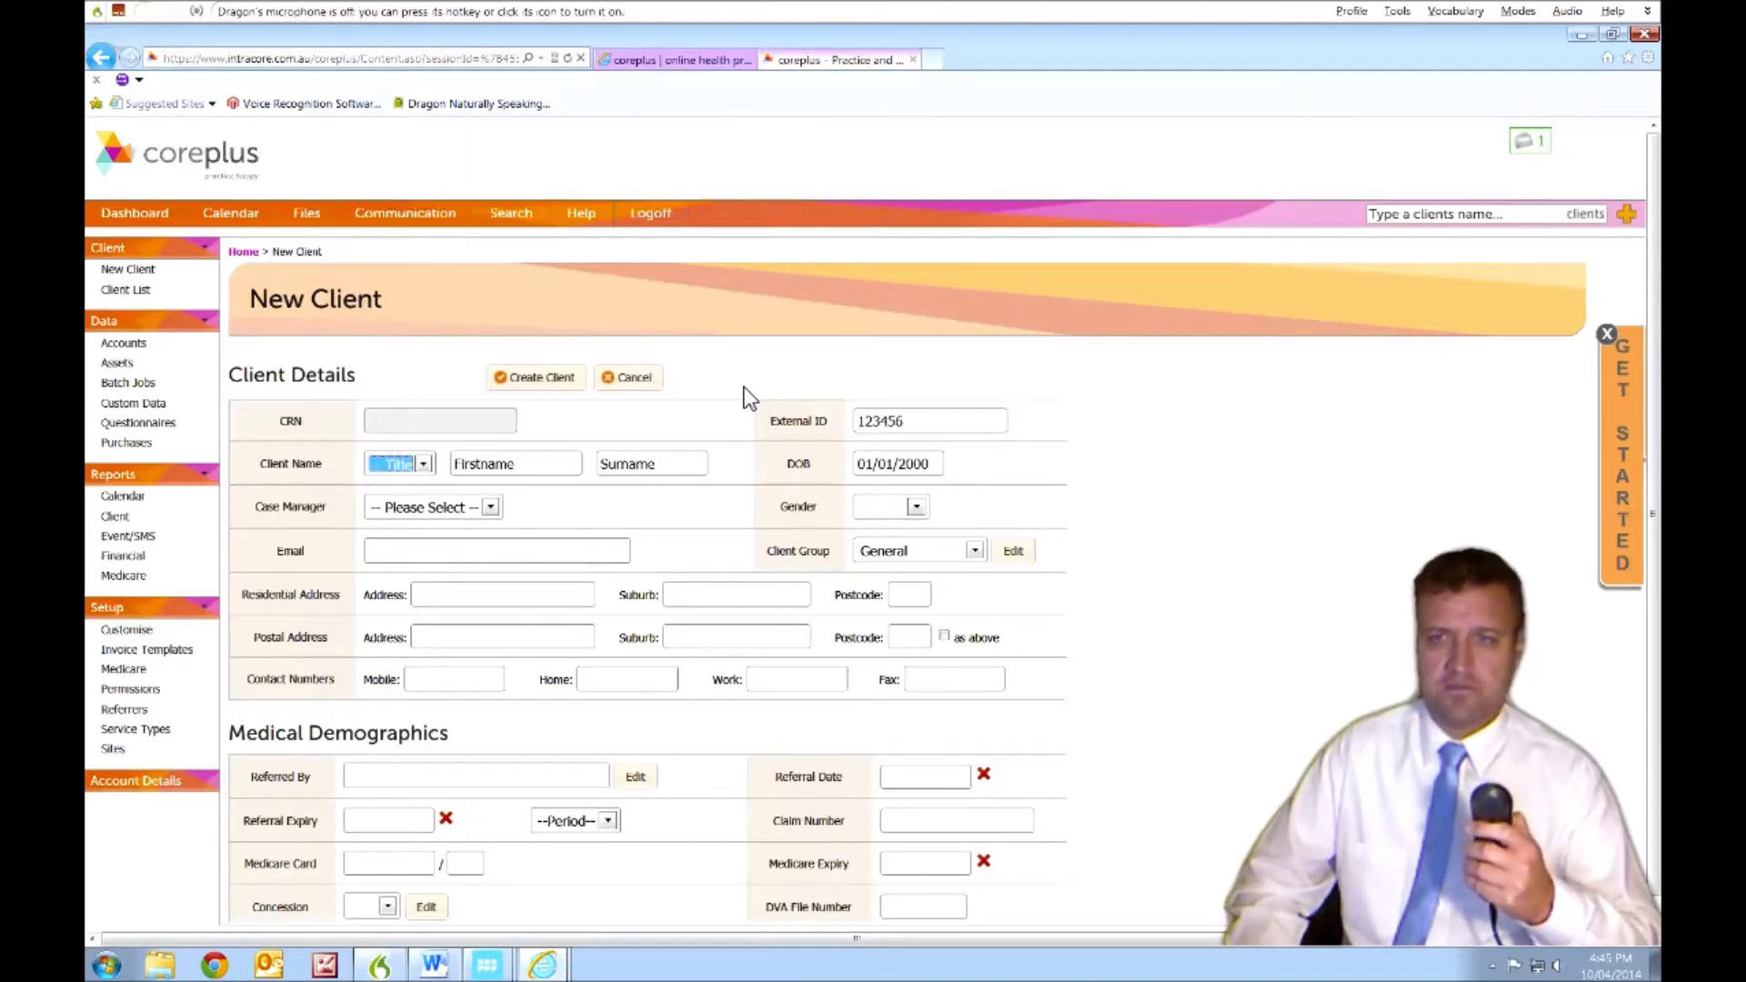
{"action": "key", "text": "m"}
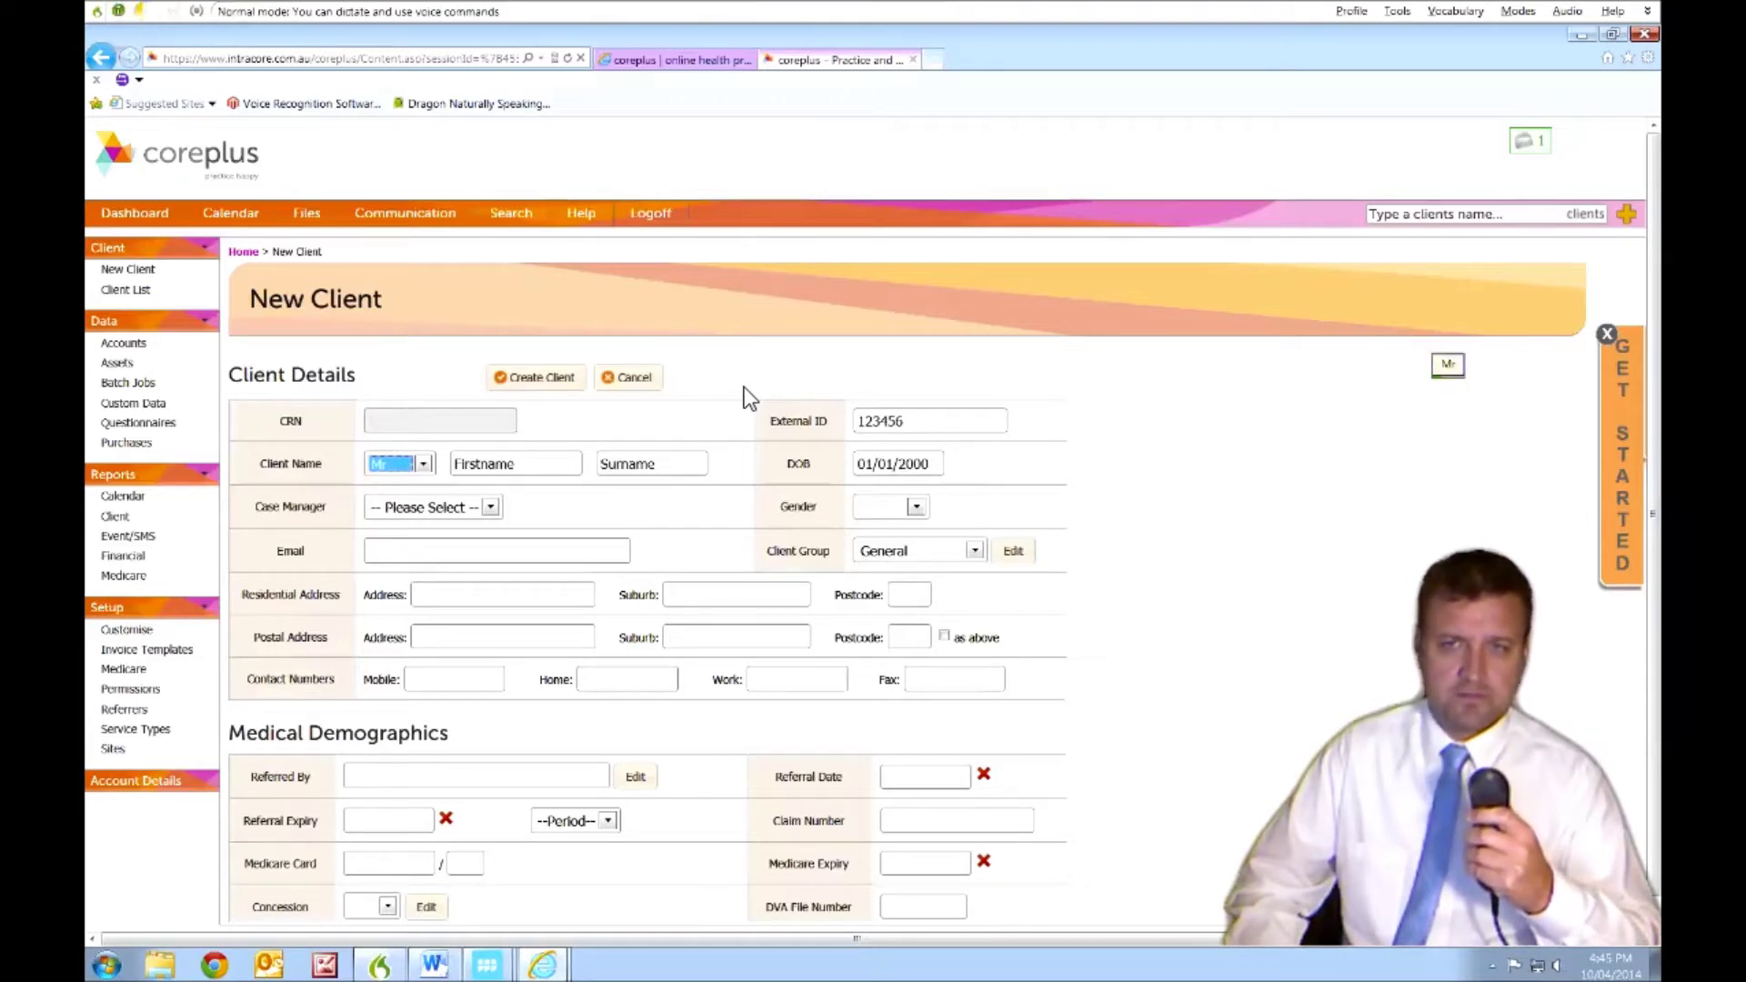
{"action": "key", "text": "Tab"}
{"action": "key", "text": "KP_Add"}
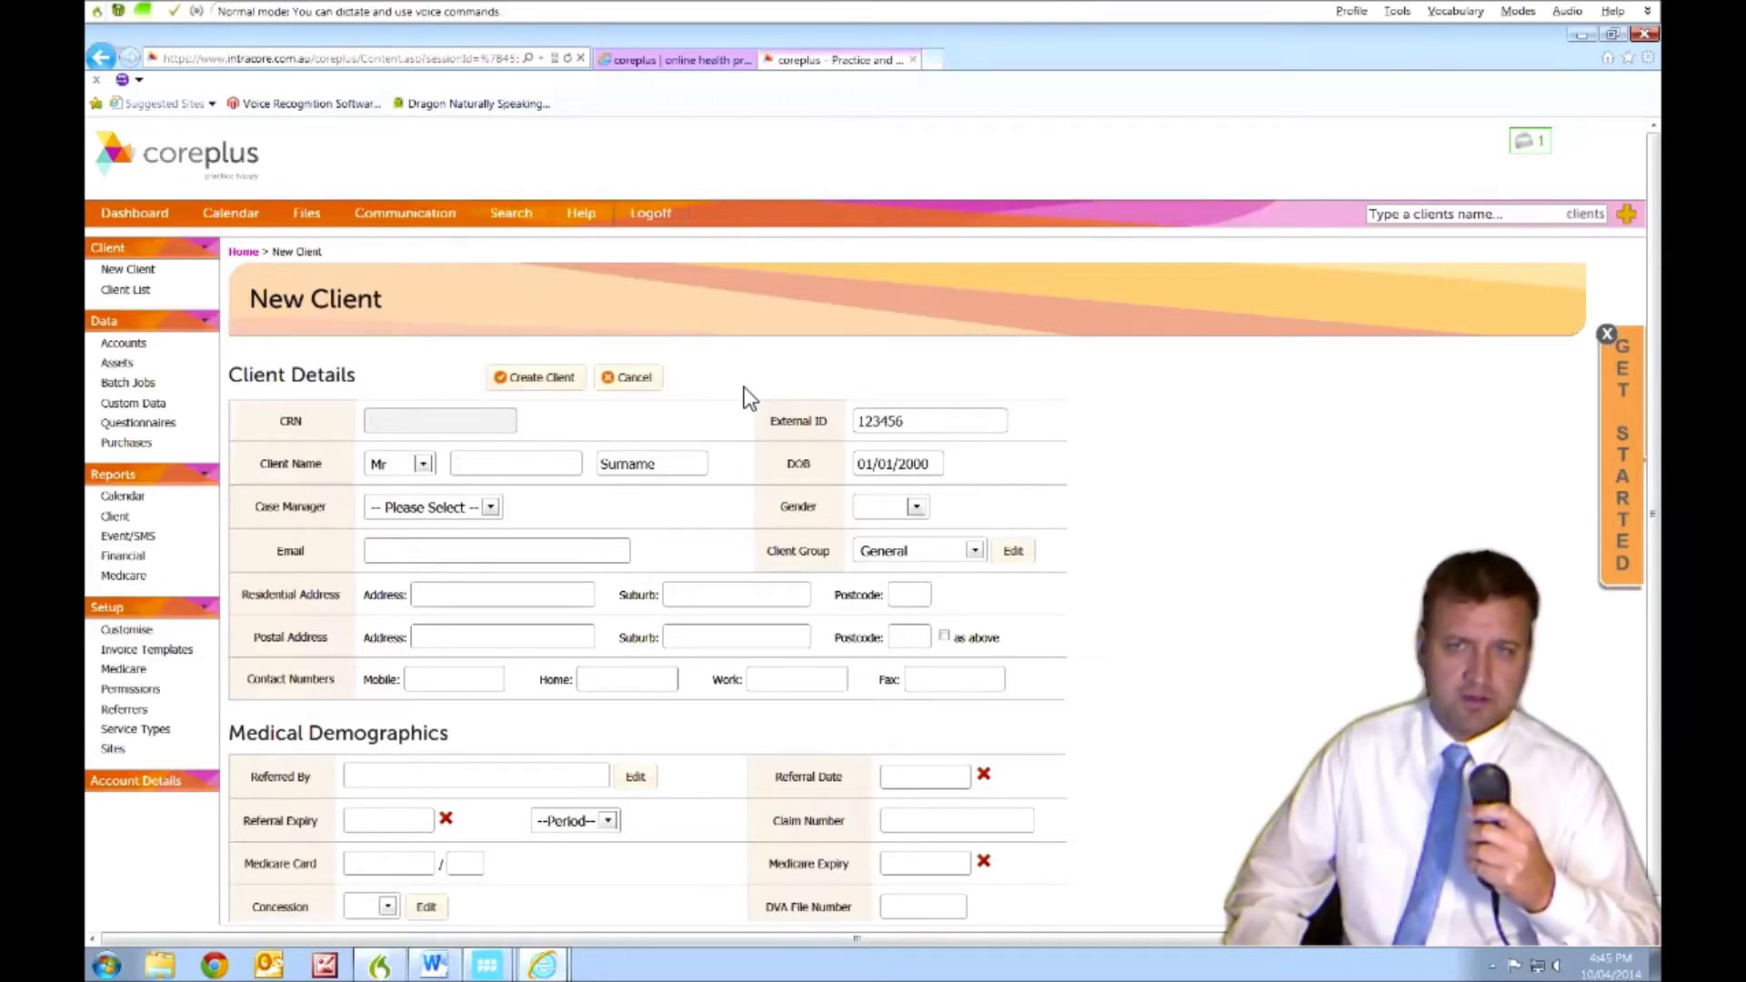
{"action": "key", "text": "Tab"}
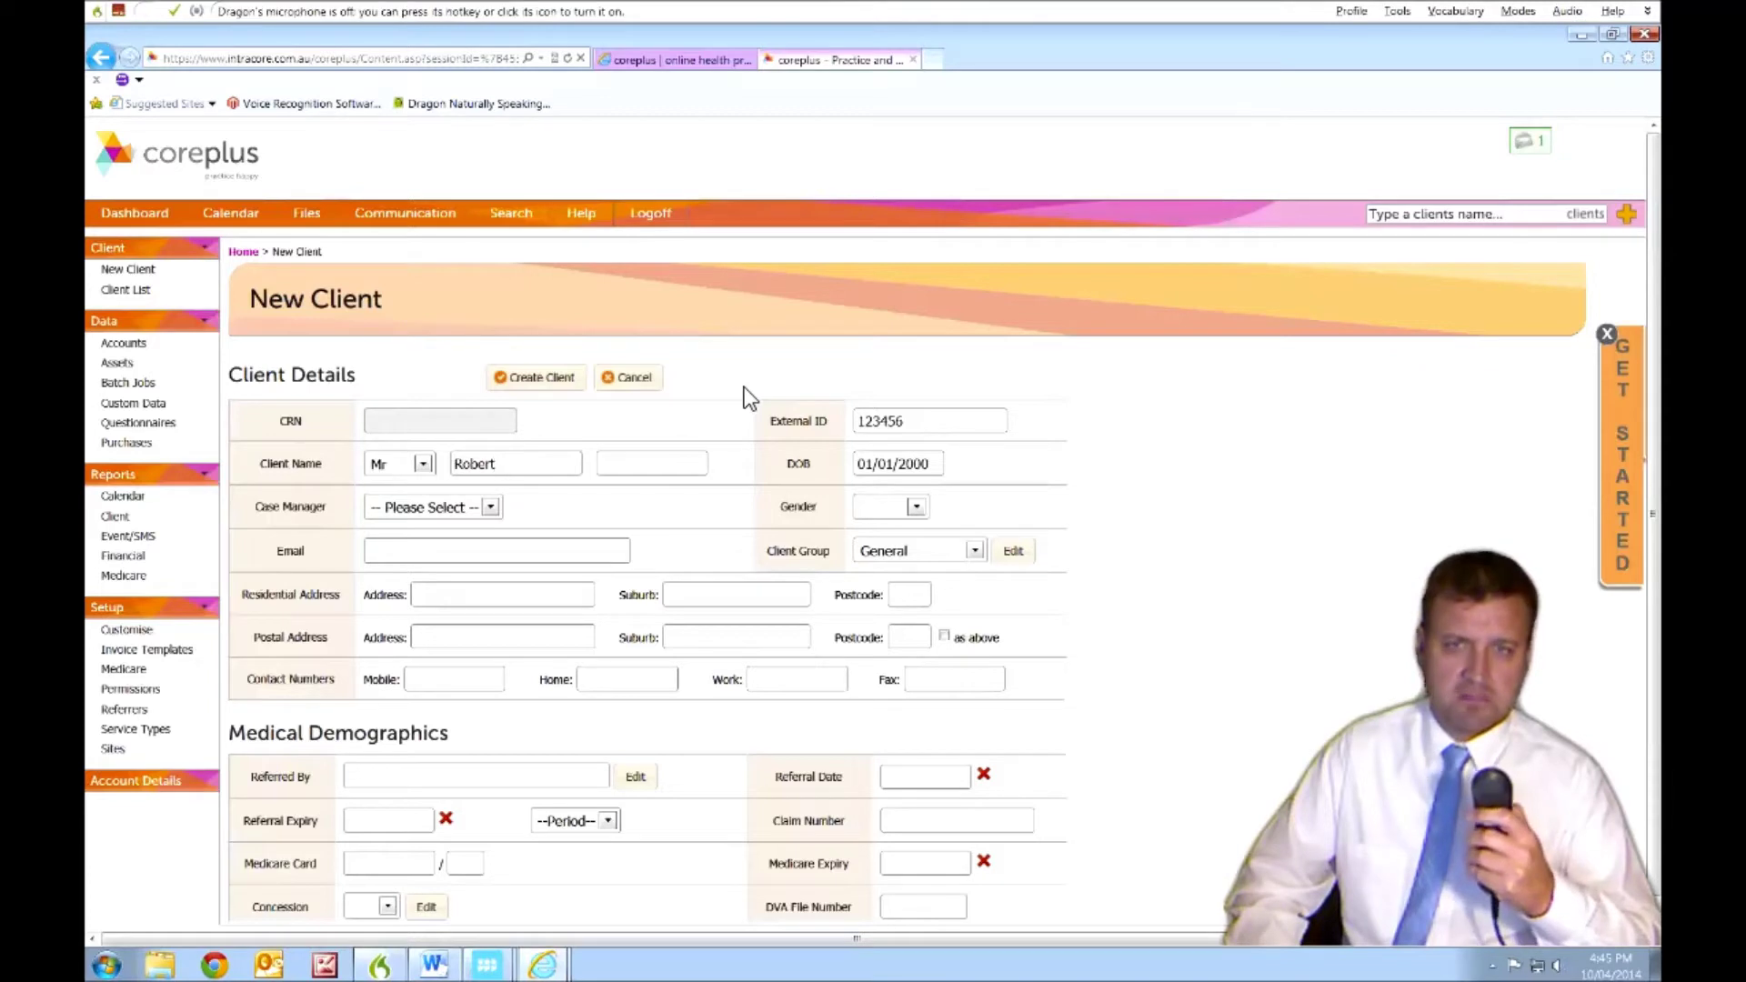
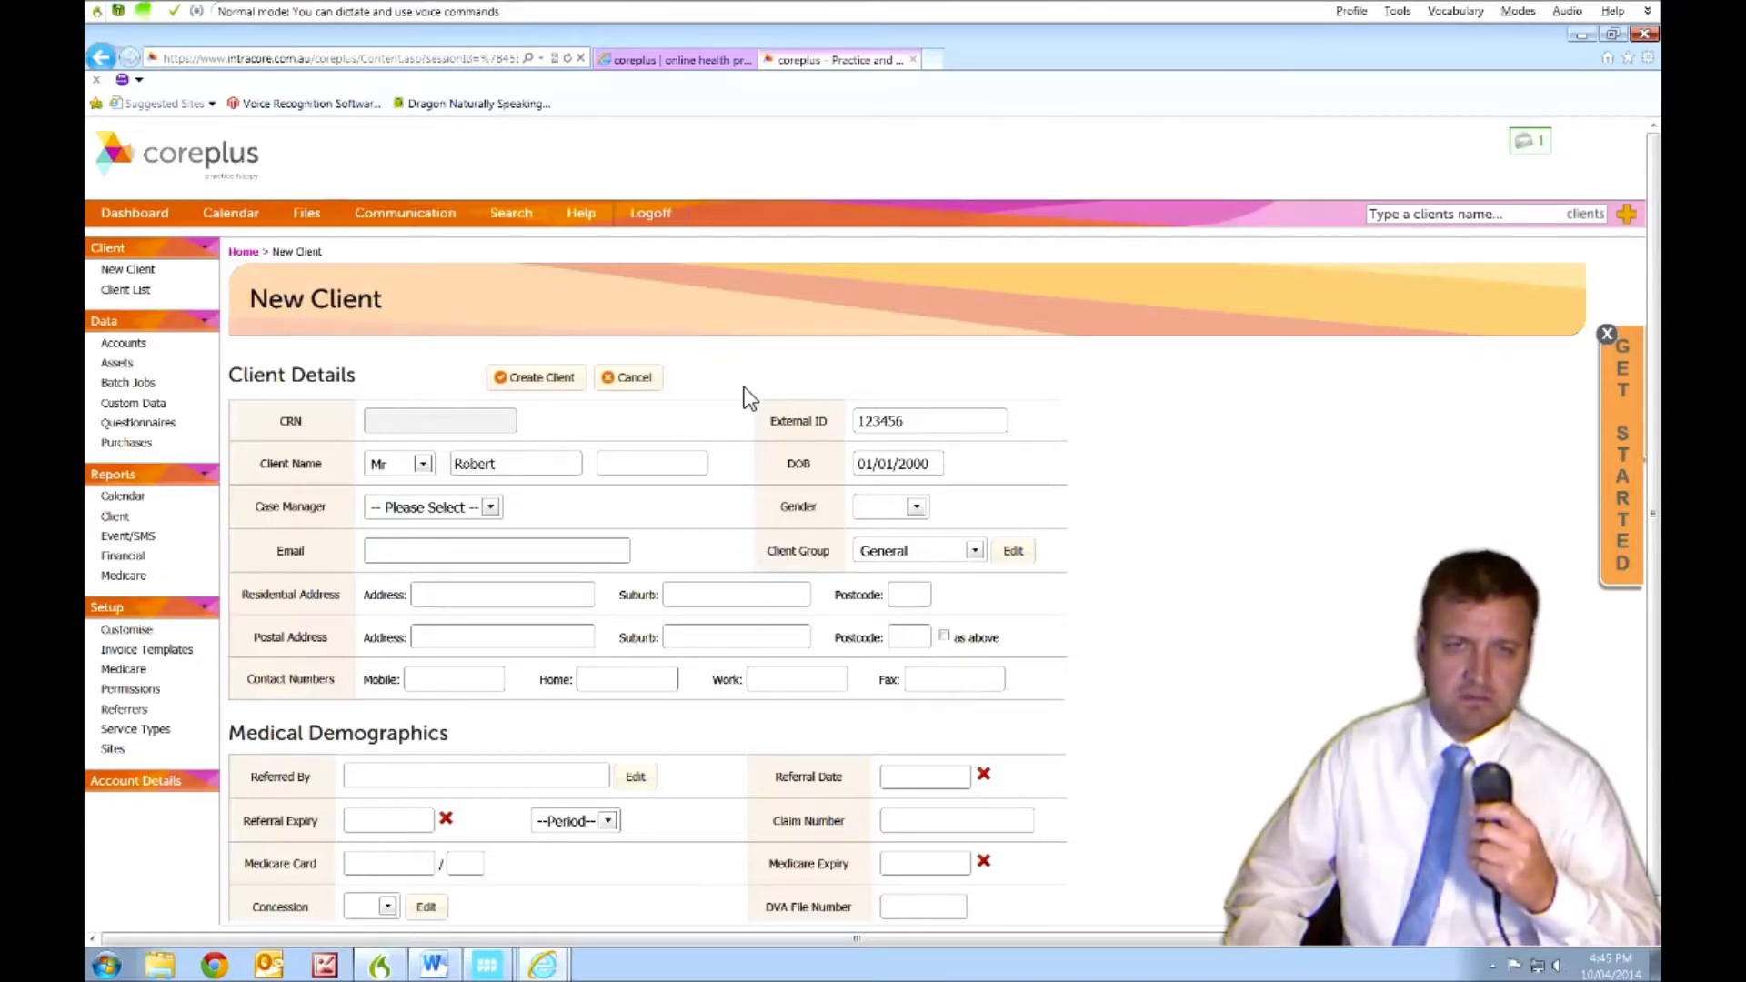
{"action": "key", "text": "KP_Add"}
{"action": "key", "text": "KP_Add"}
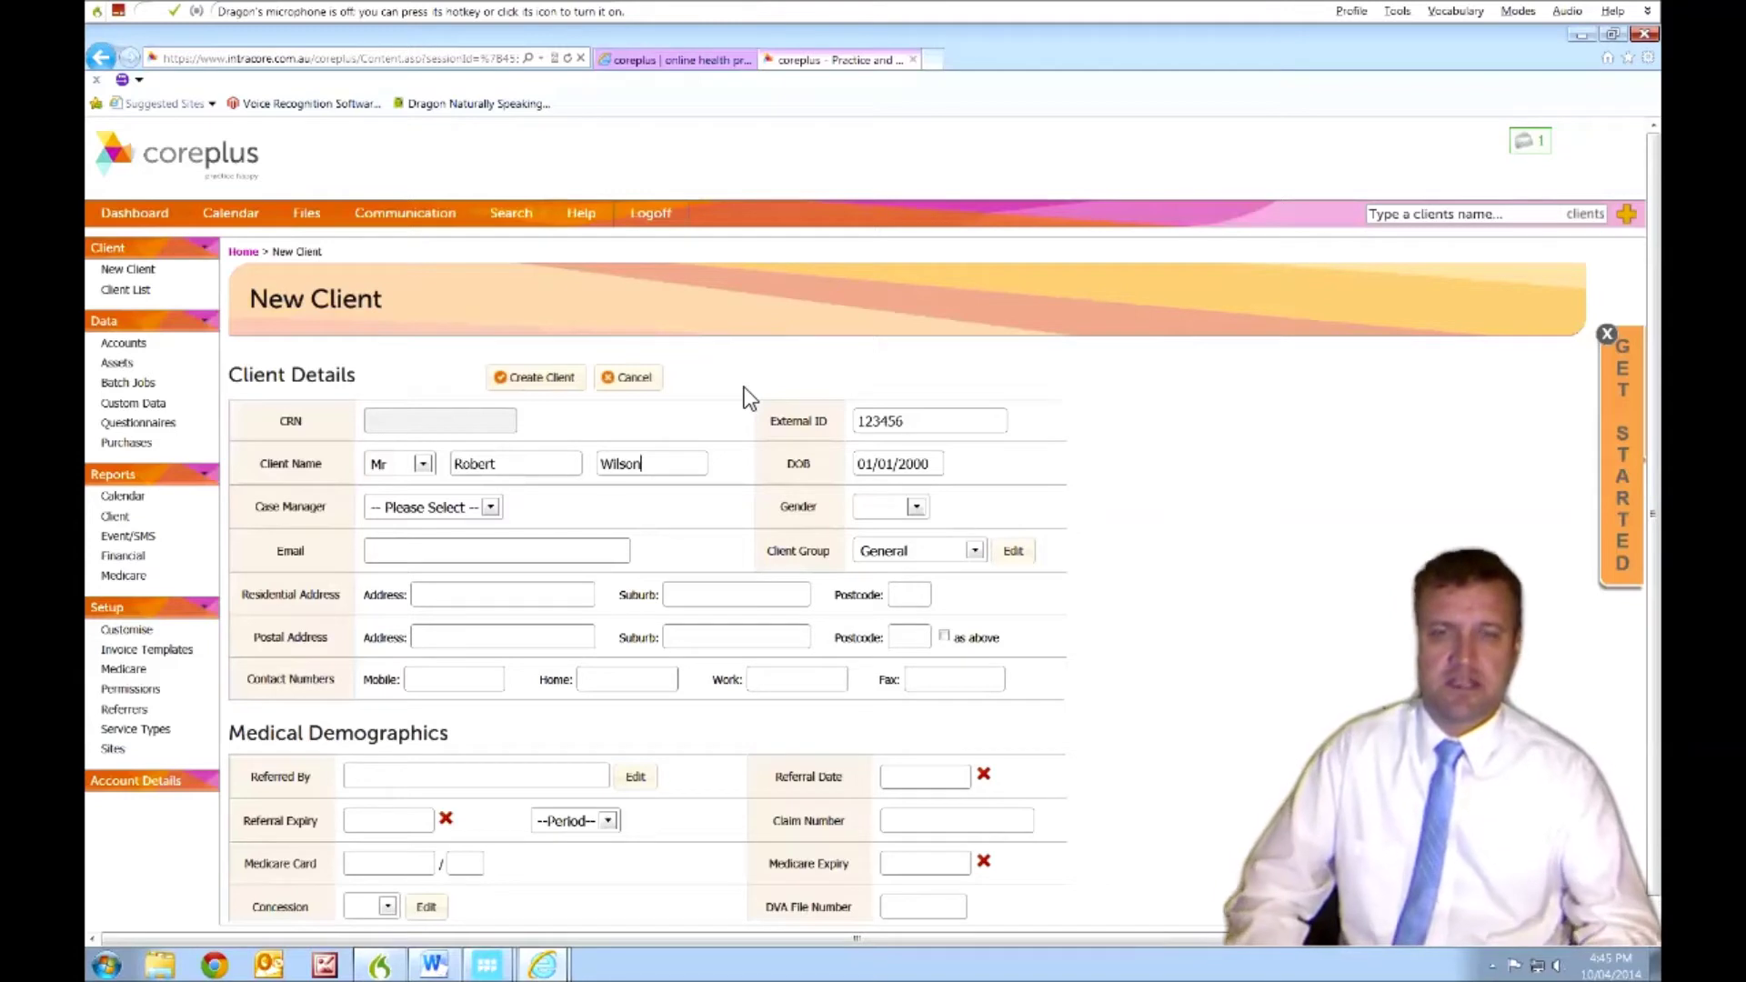
{"action": "key", "text": "Tab"}
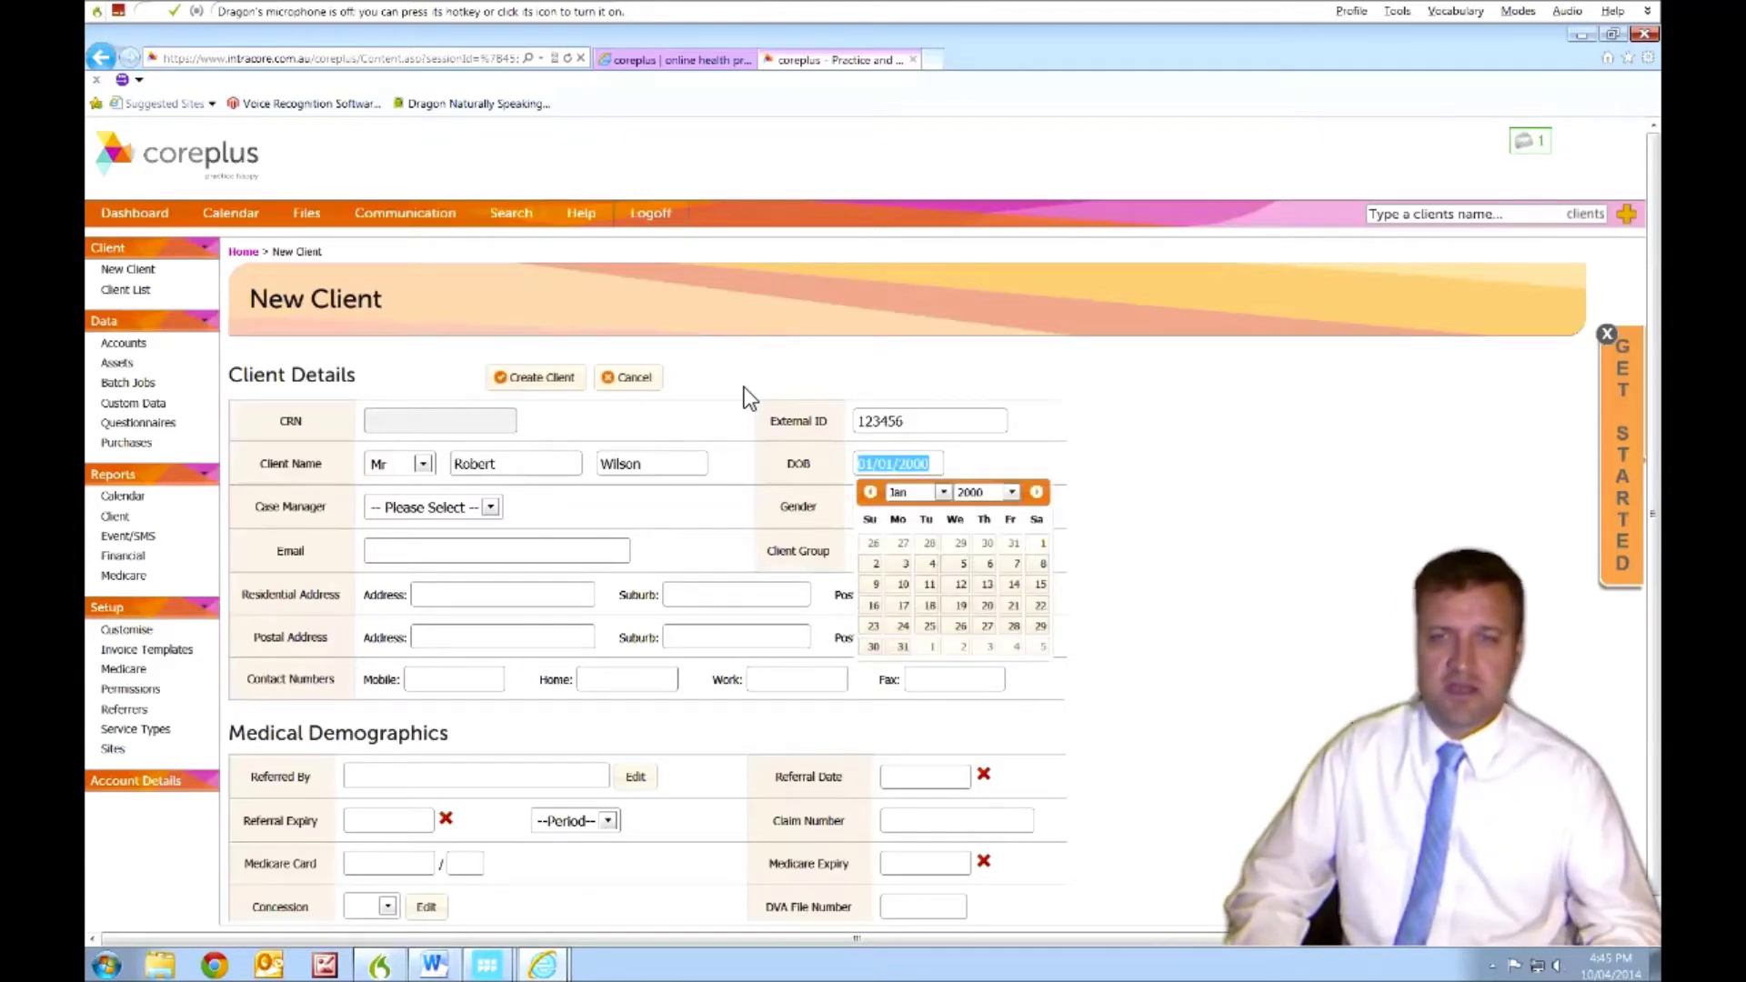
- Keep the default date of birth, assign the only case manager and set gender to Male
{"action": "key", "text": "Tab"}
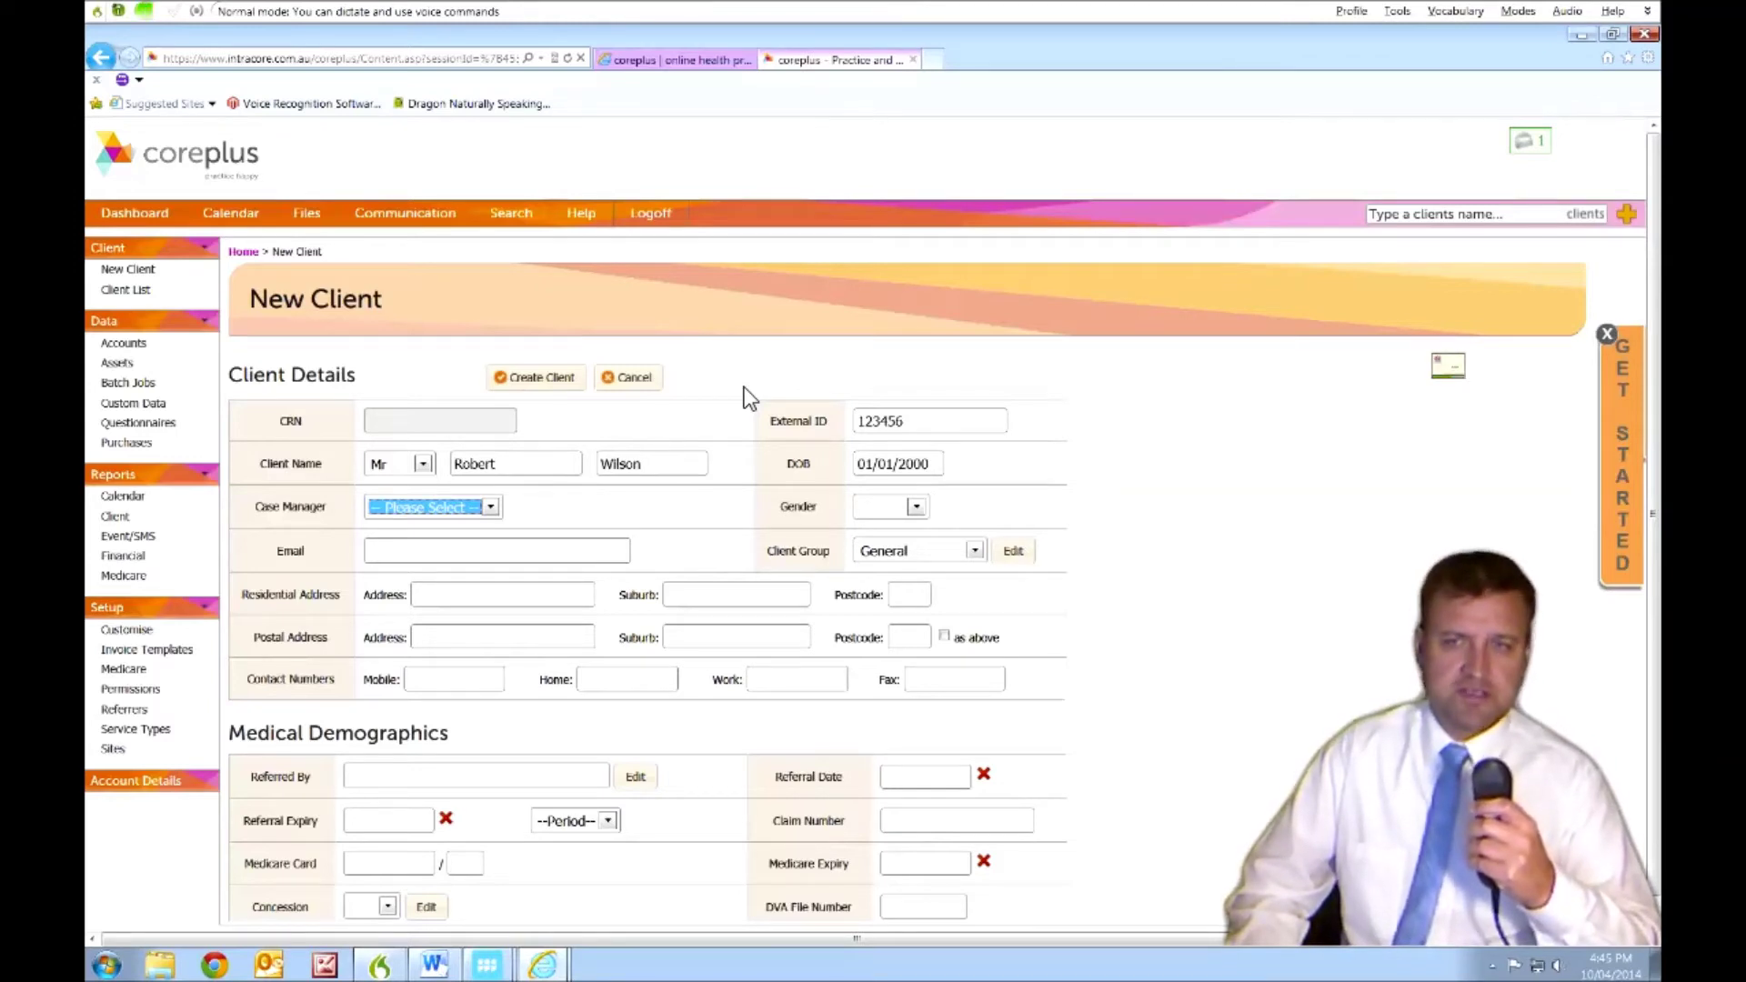
{"action": "key", "text": "alt+Down"}
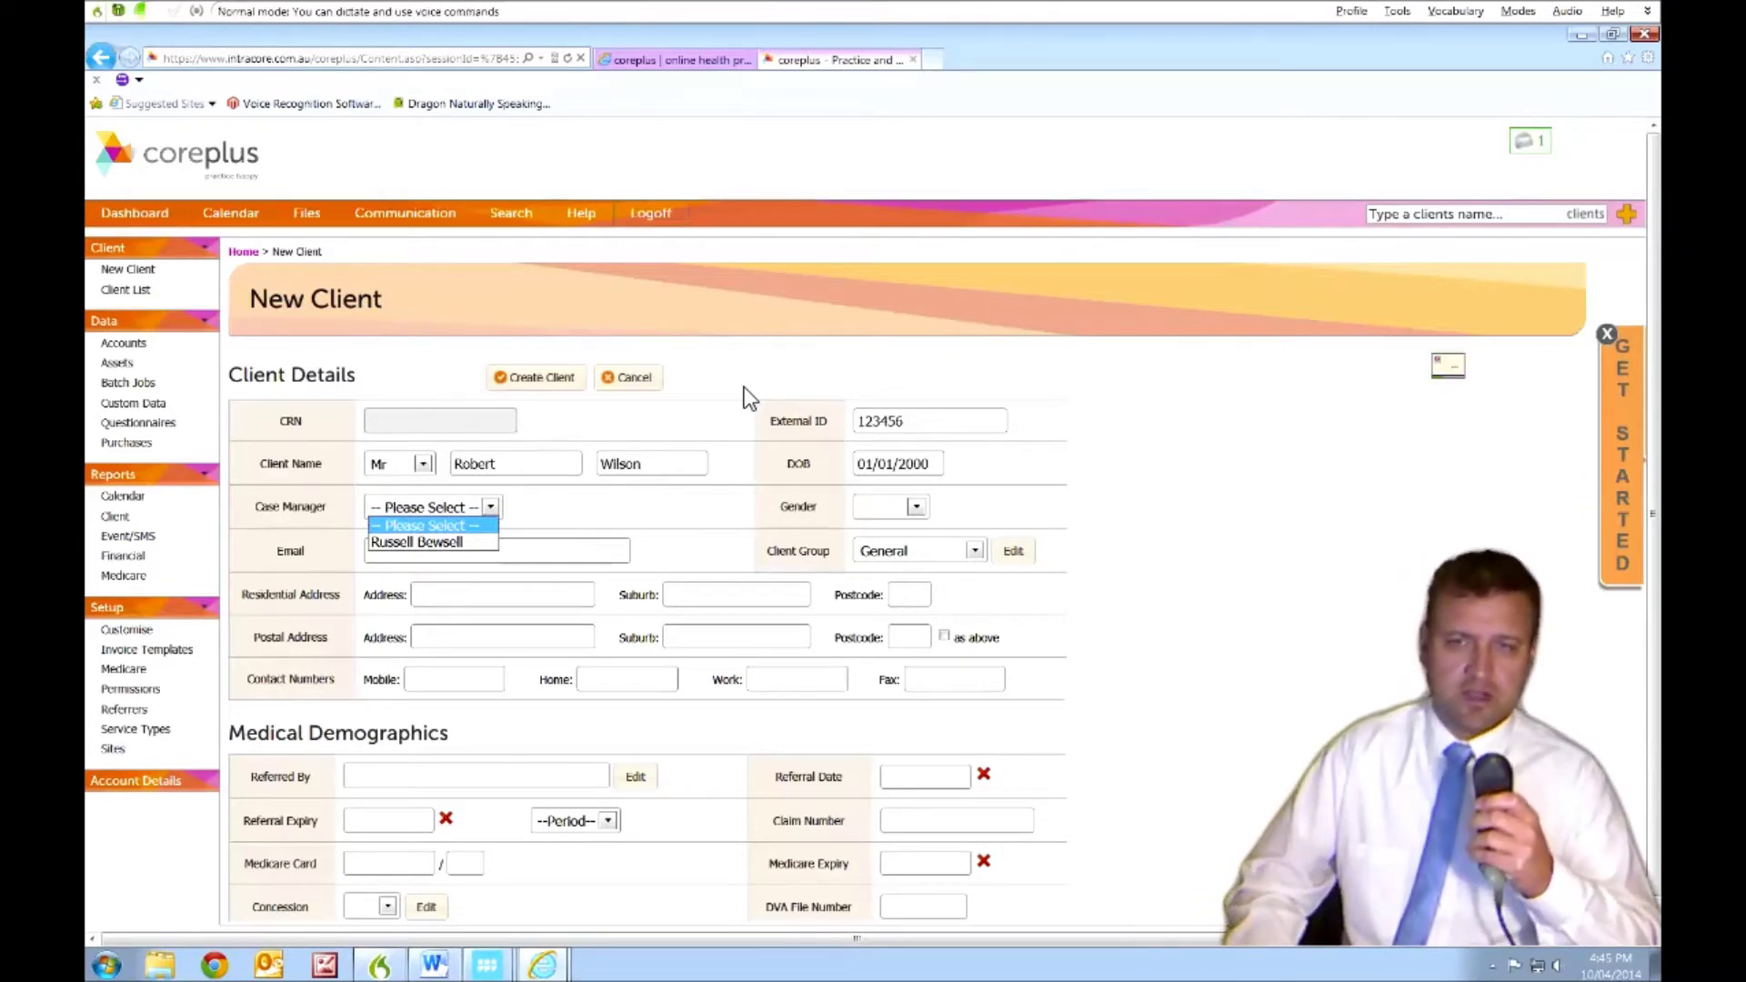
{"action": "key", "text": "Down"}
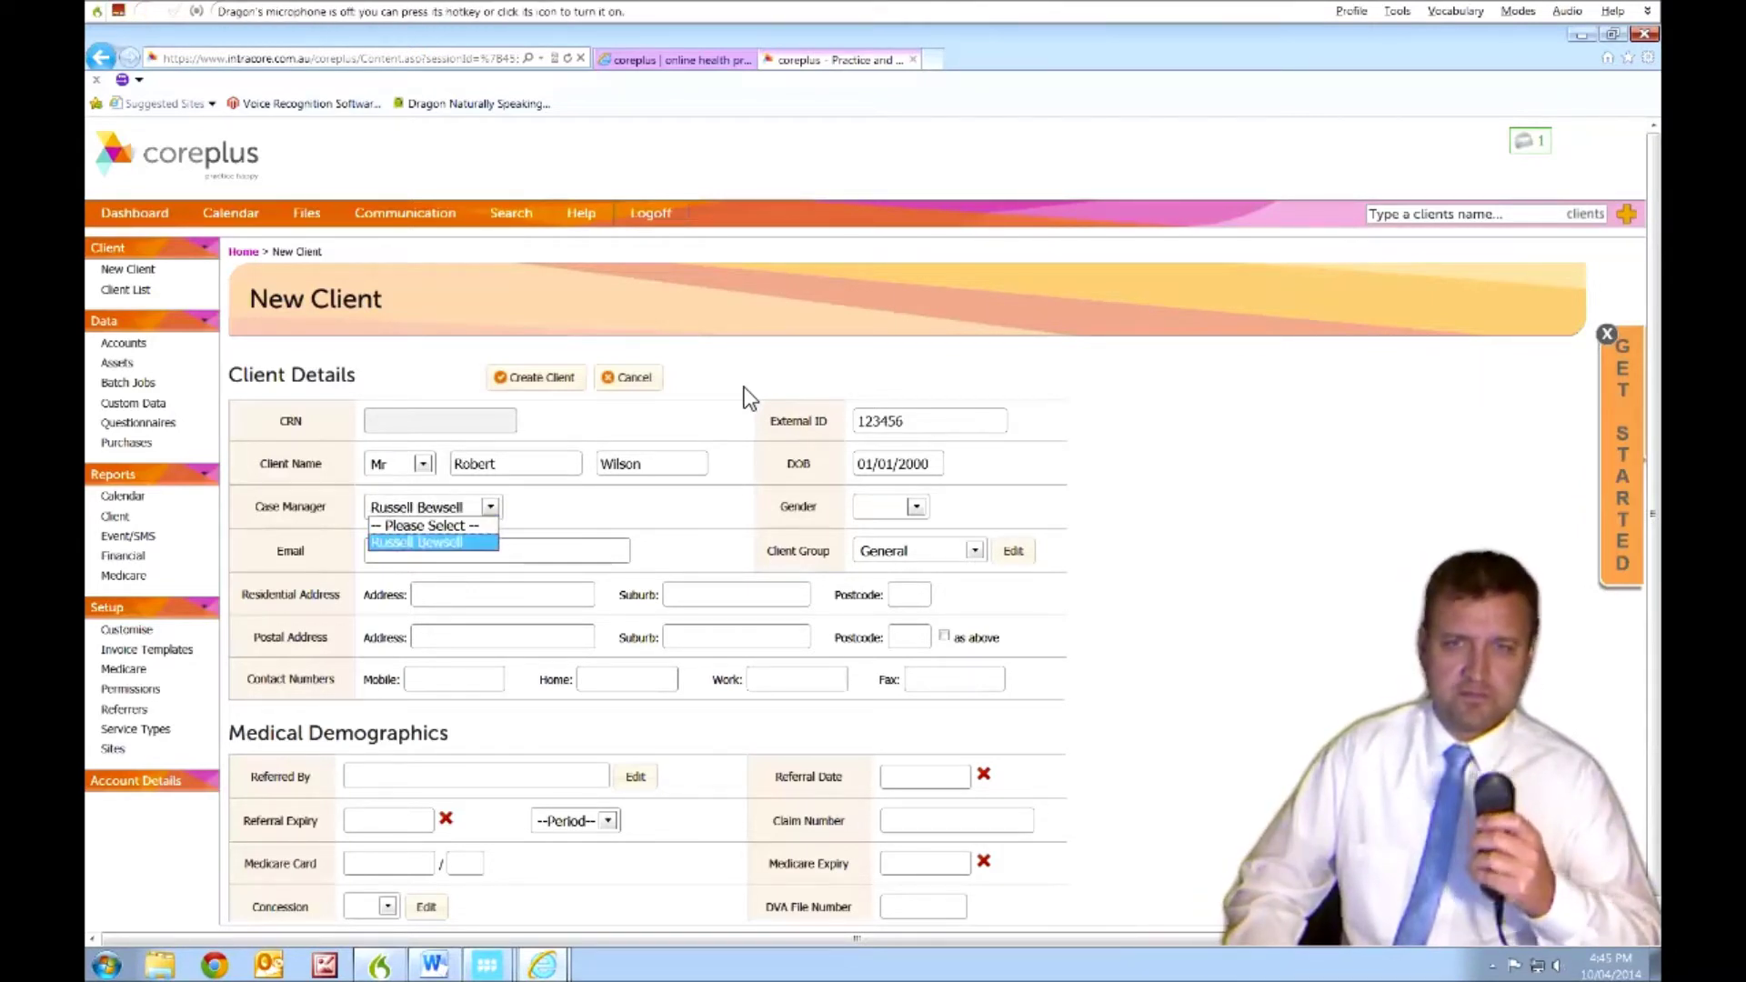
{"action": "key", "text": "Tab"}
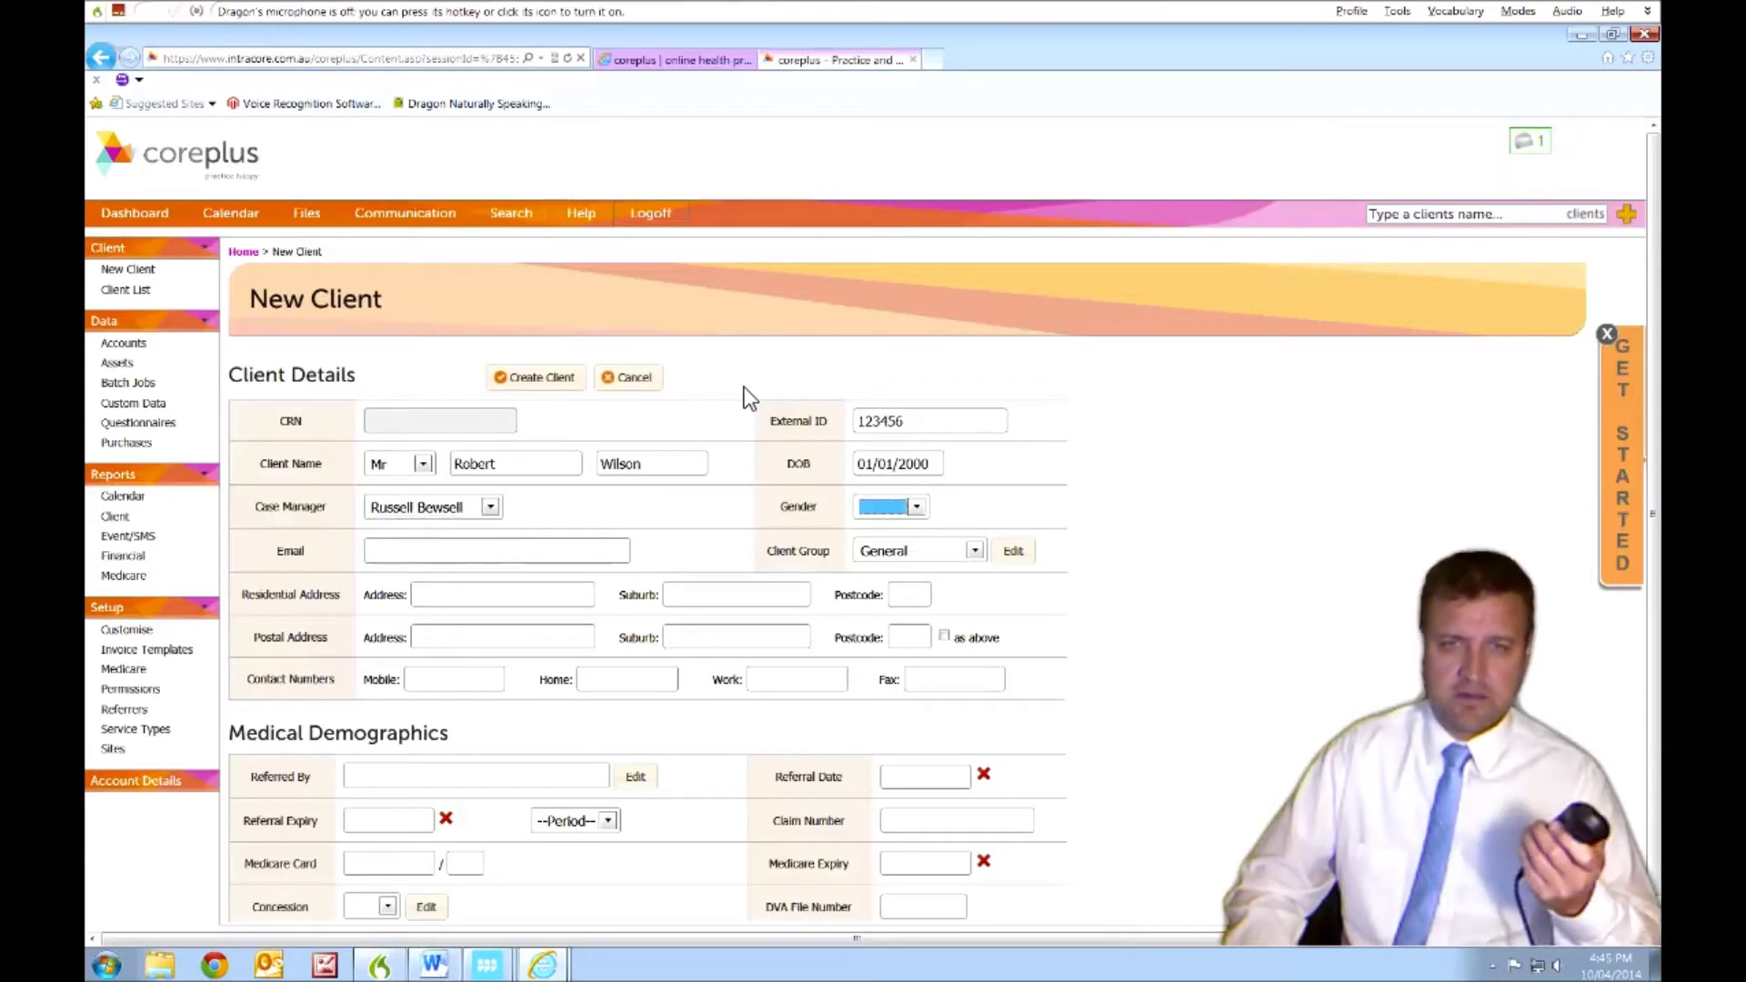
{"action": "key", "text": "Down"}
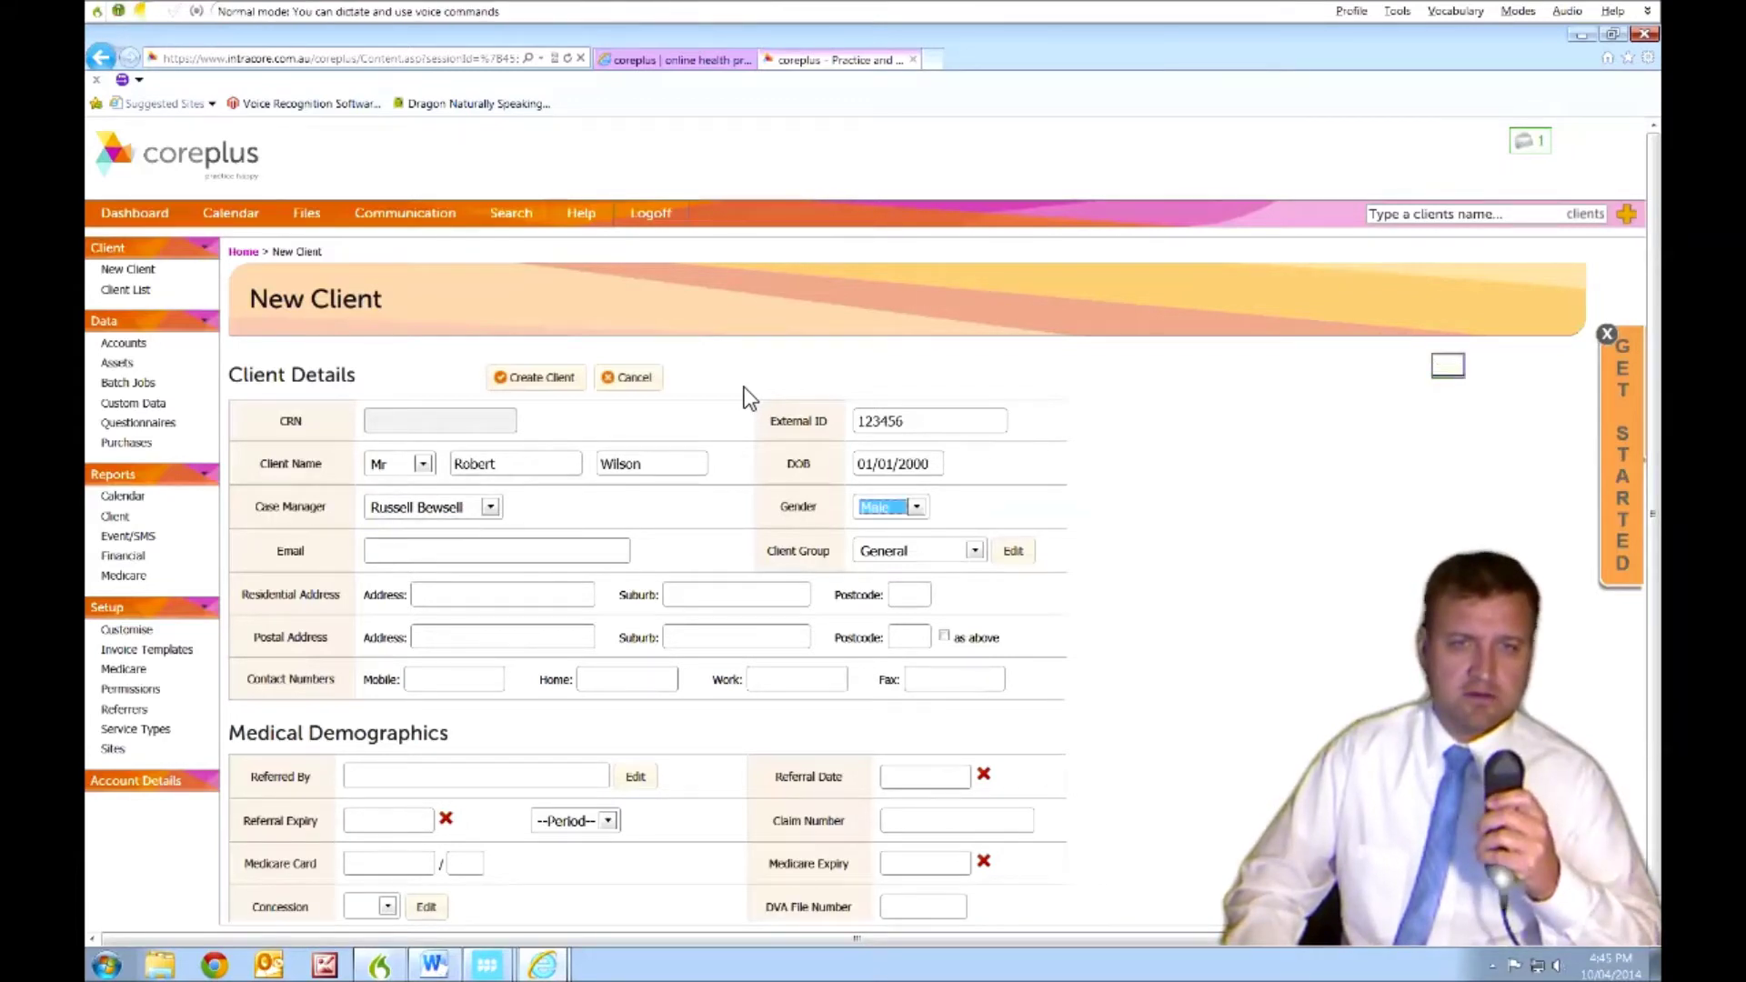
- Dictate the client's e-mail and residential street address, then bring up the Client List by voice
{"action": "key", "text": "Tab"}
{"action": "key", "text": "KP_Add"}
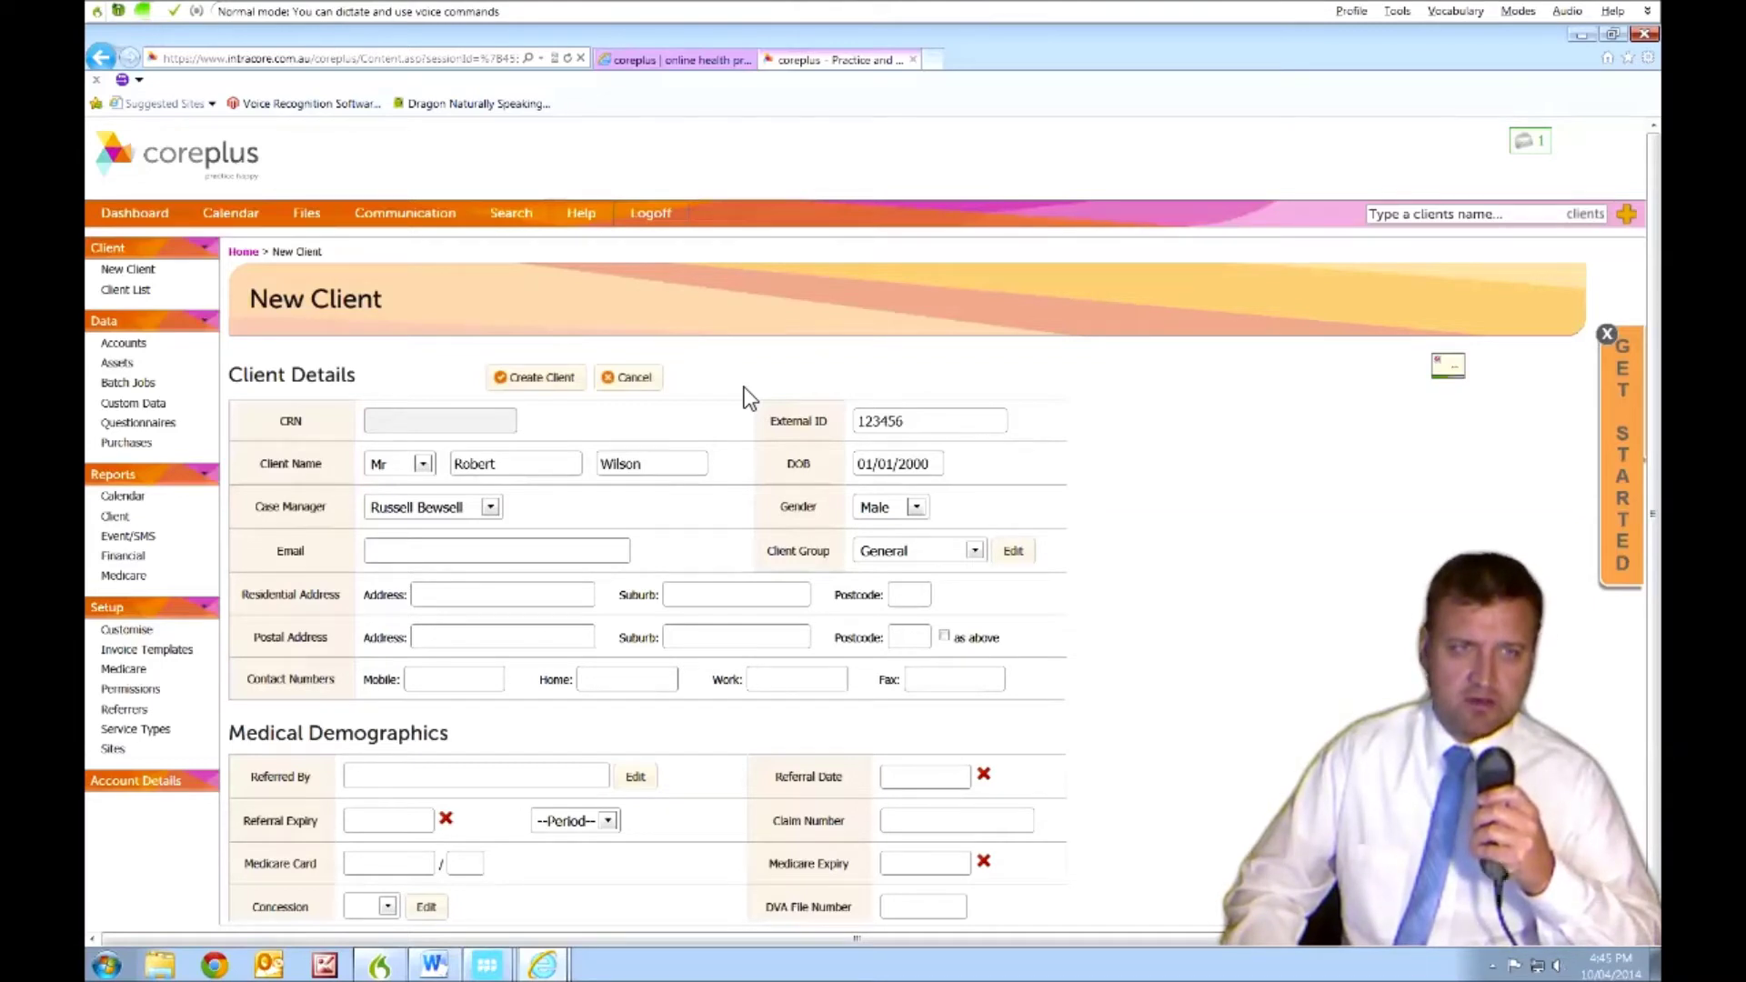
{"action": "key", "text": "KP_Add"}
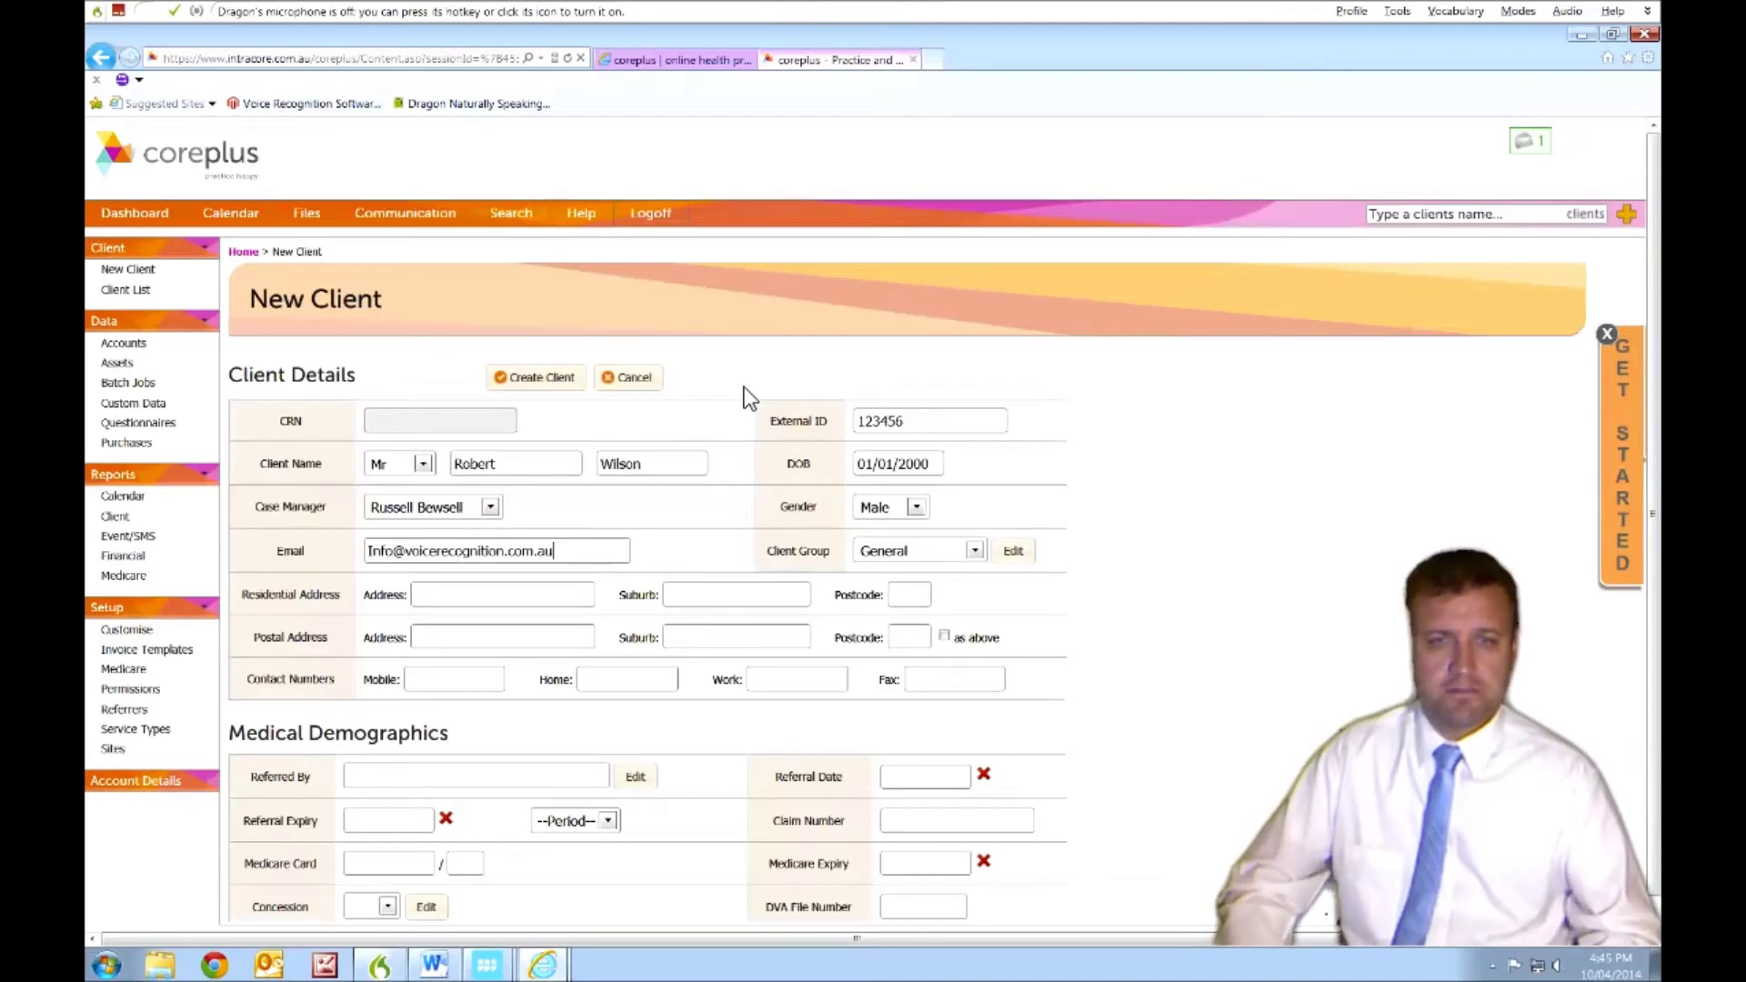
{"action": "key", "text": "Tab"}
{"action": "key", "text": "Tab"}
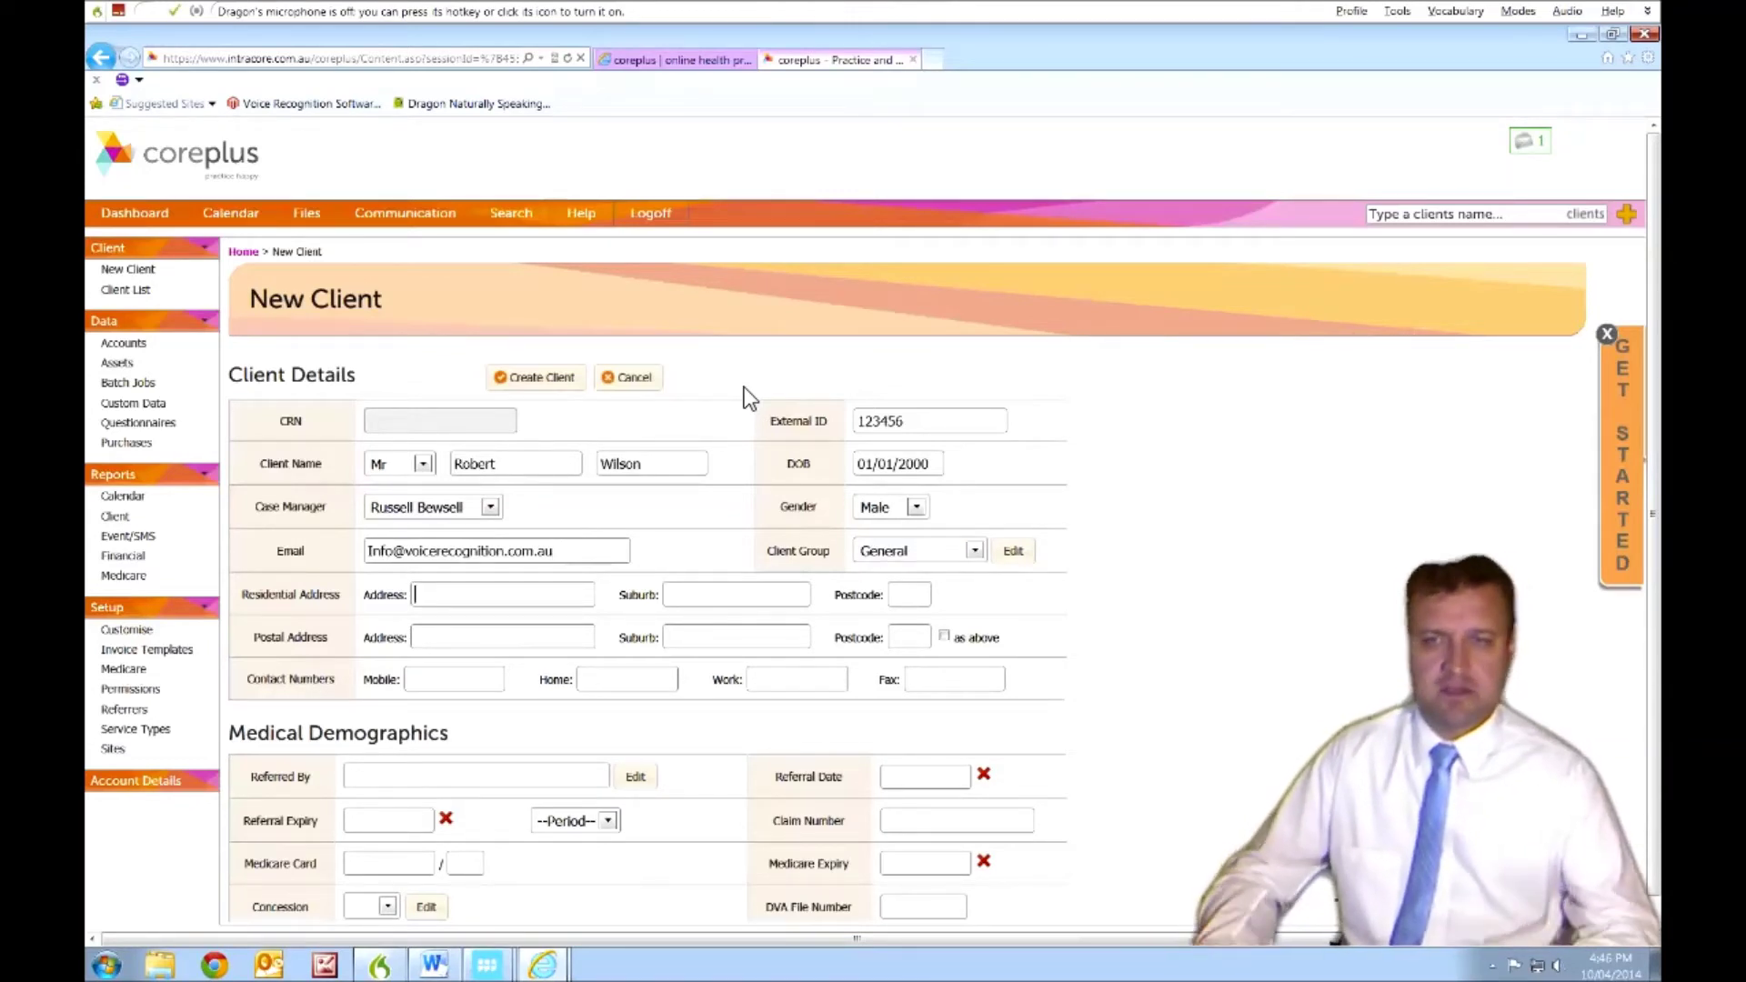
{"action": "key", "text": "KP_Add"}
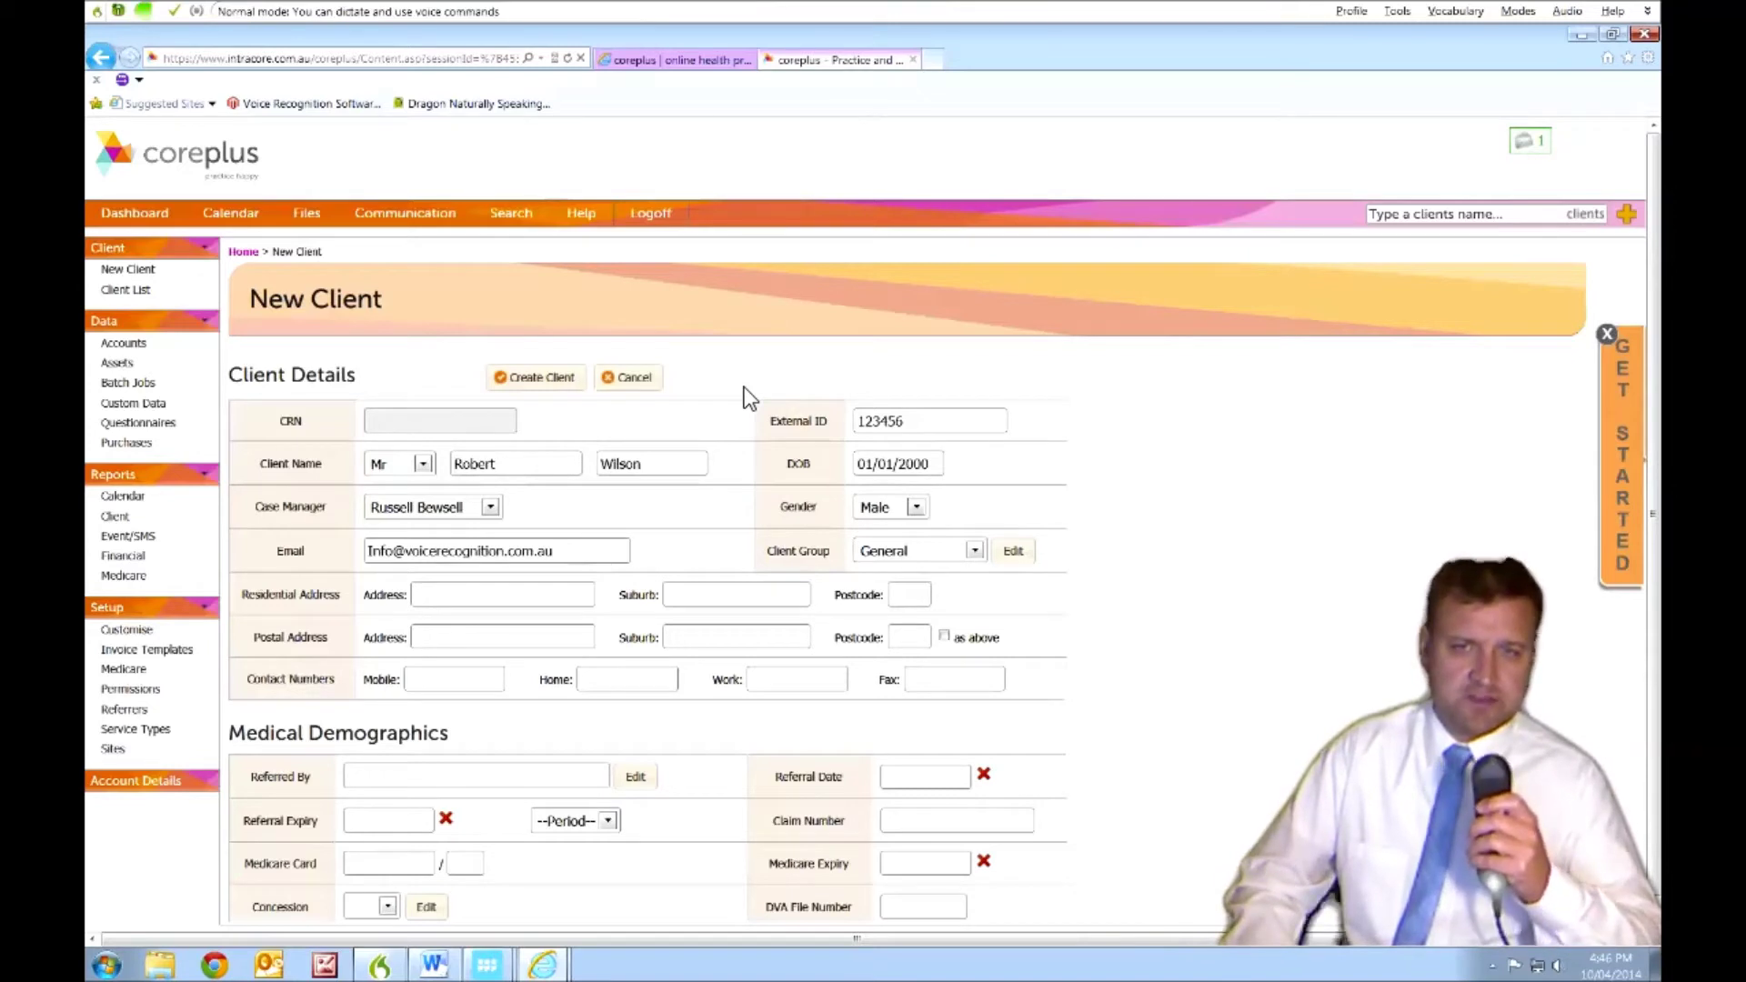
{"action": "key", "text": "KP_Add"}
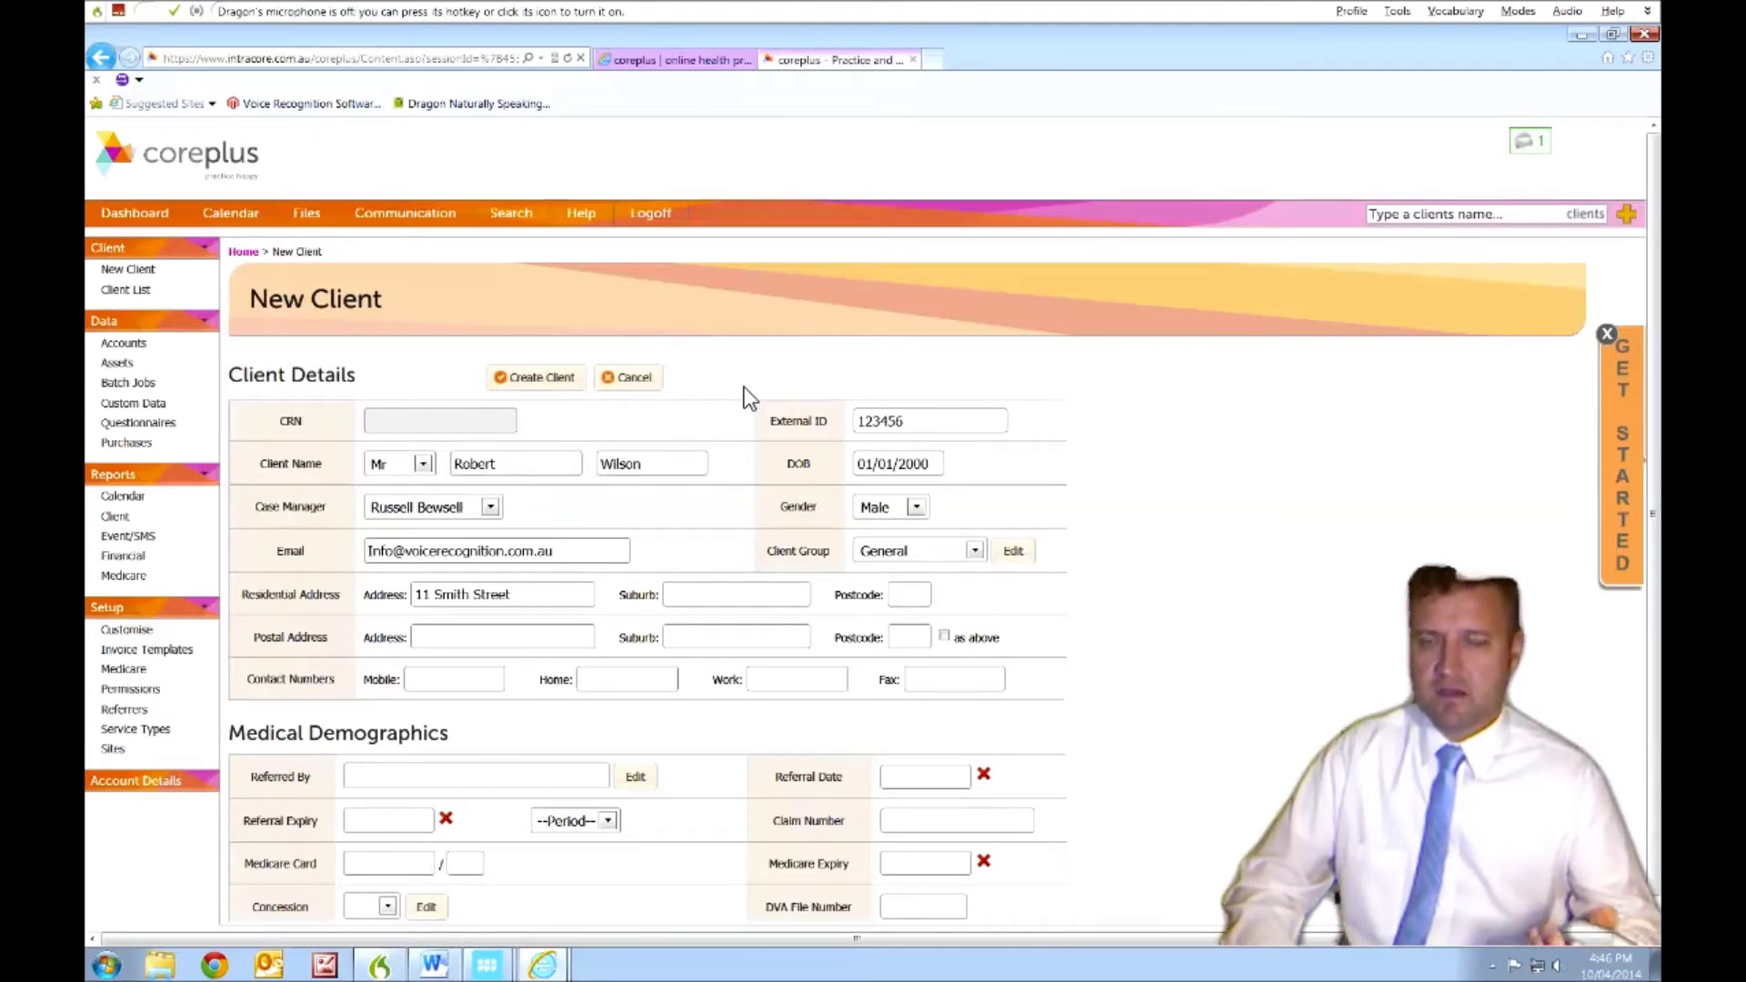
{"action": "key", "text": "KP_Add"}
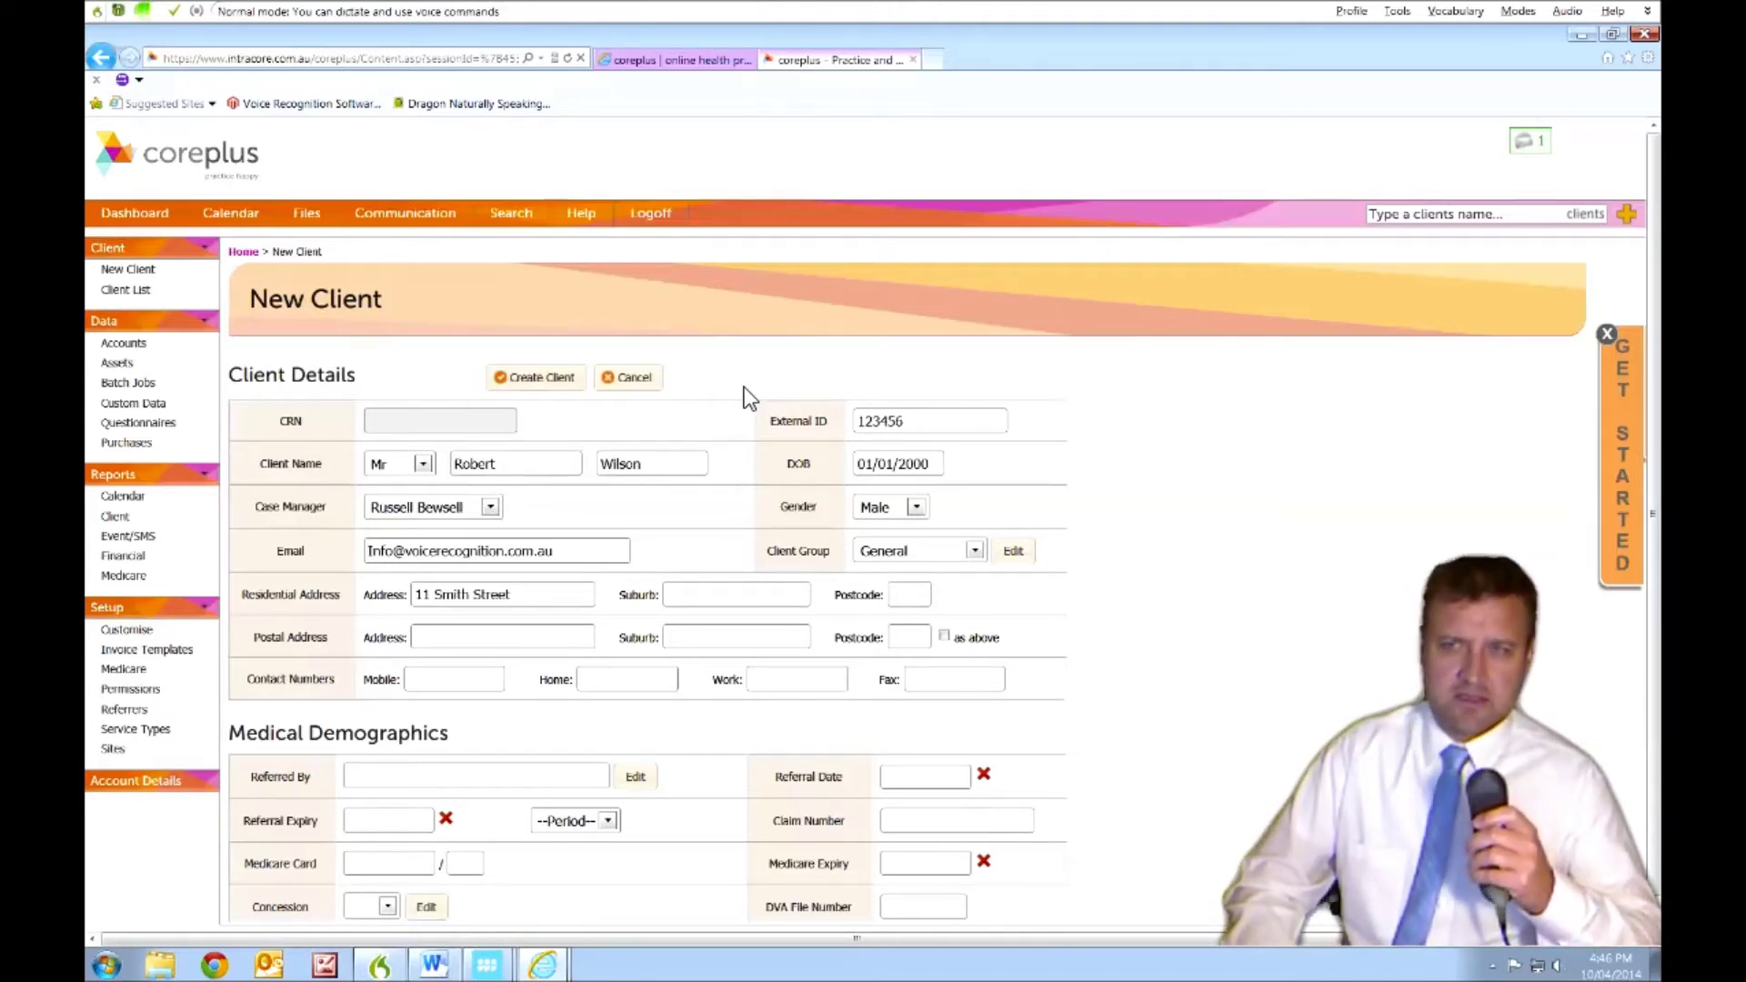
{"action": "key", "text": "KP_Add"}
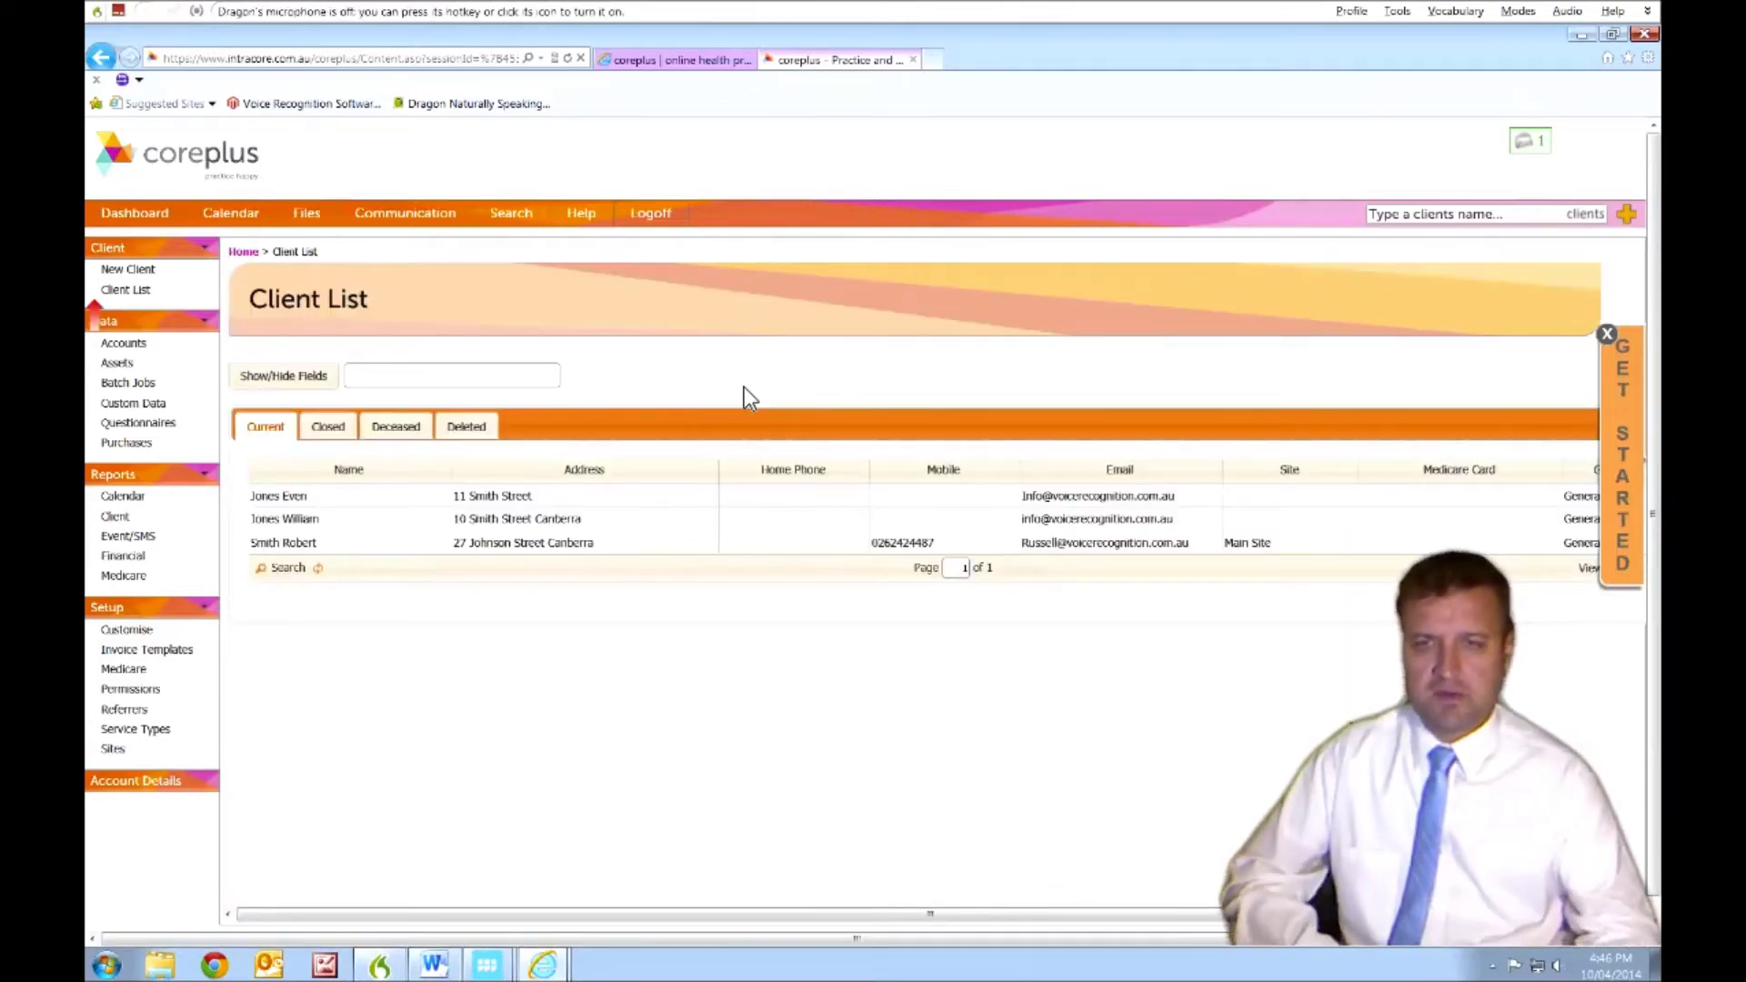
- Open the client's overview and dictate 'I can dictate directly into the notes section of this website.' into Notes 1
{"action": "left_click", "coordinate": [574, 545]}
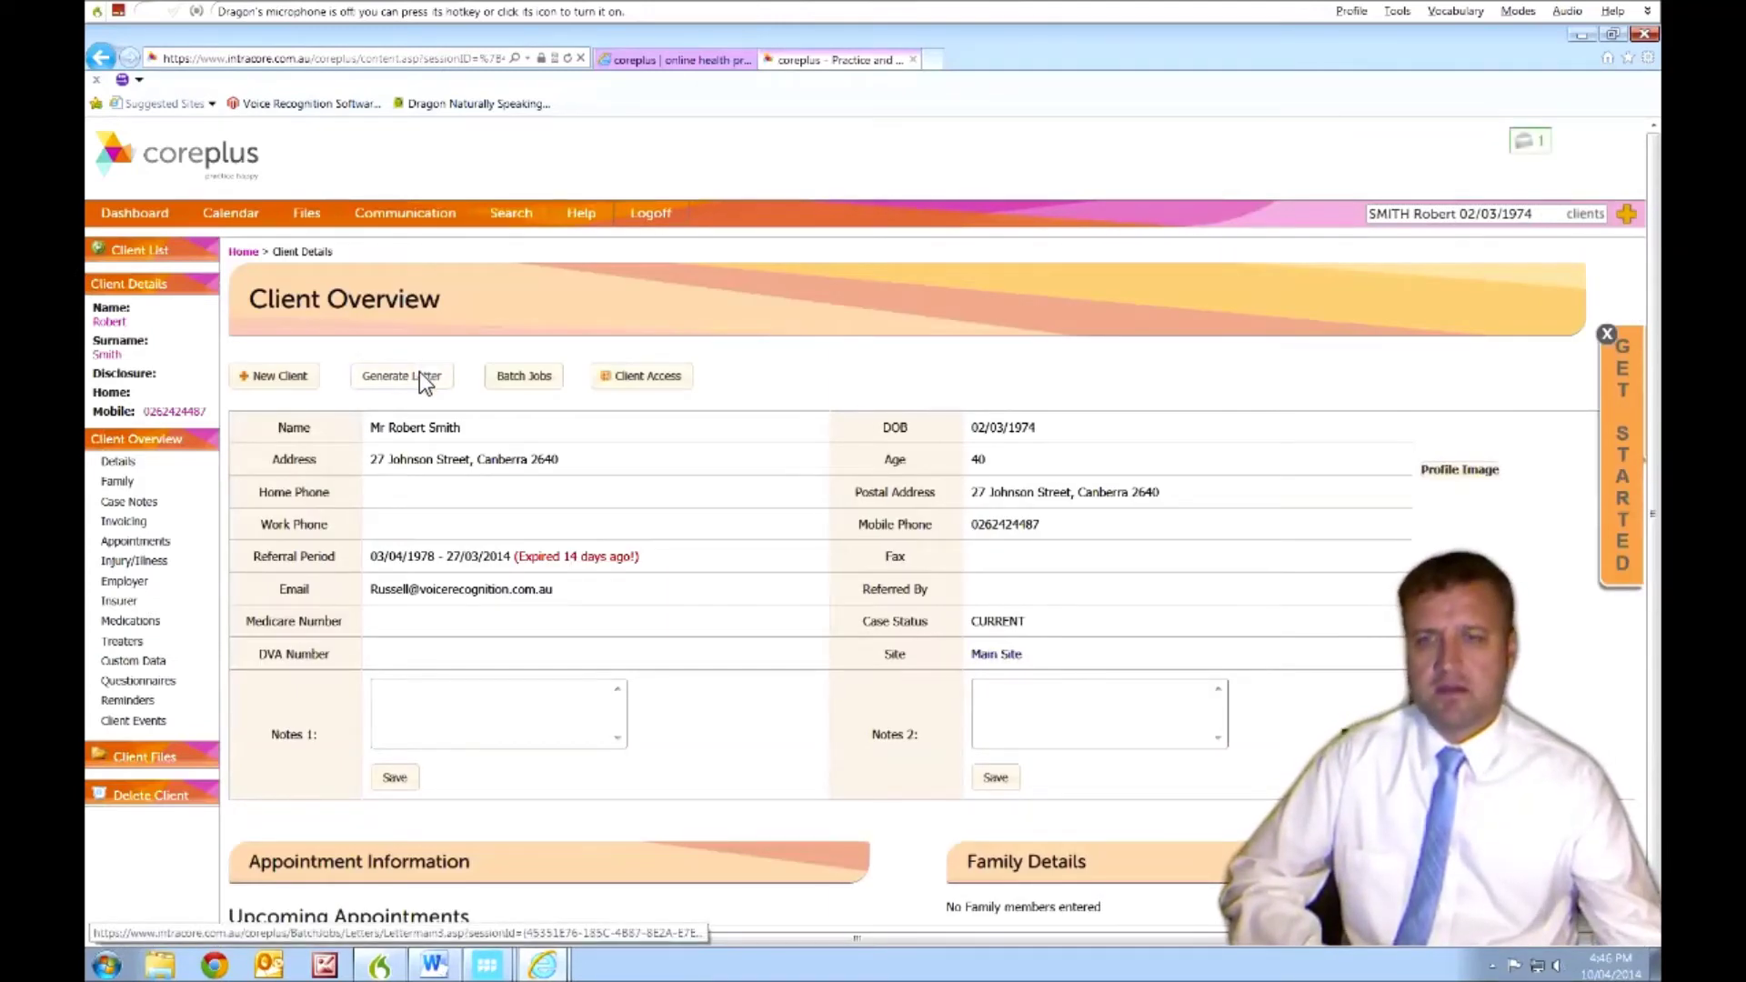
{"action": "left_click", "coordinate": [436, 717]}
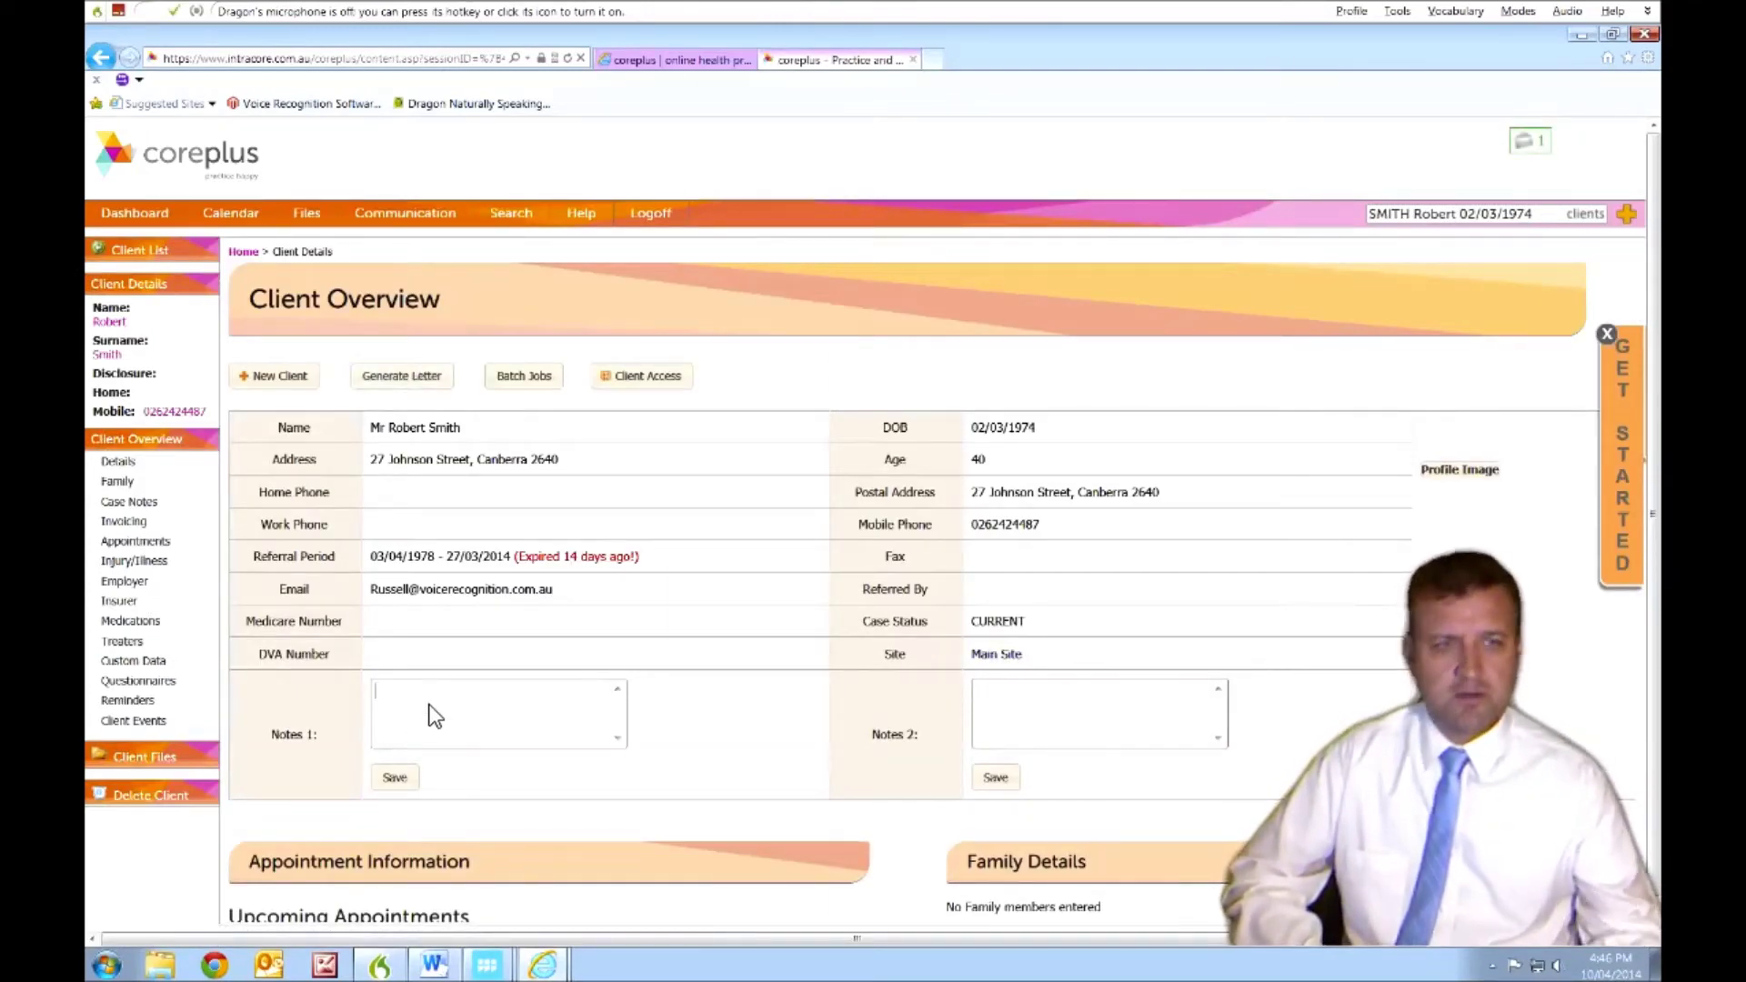
{"action": "key", "text": "KP_Add"}
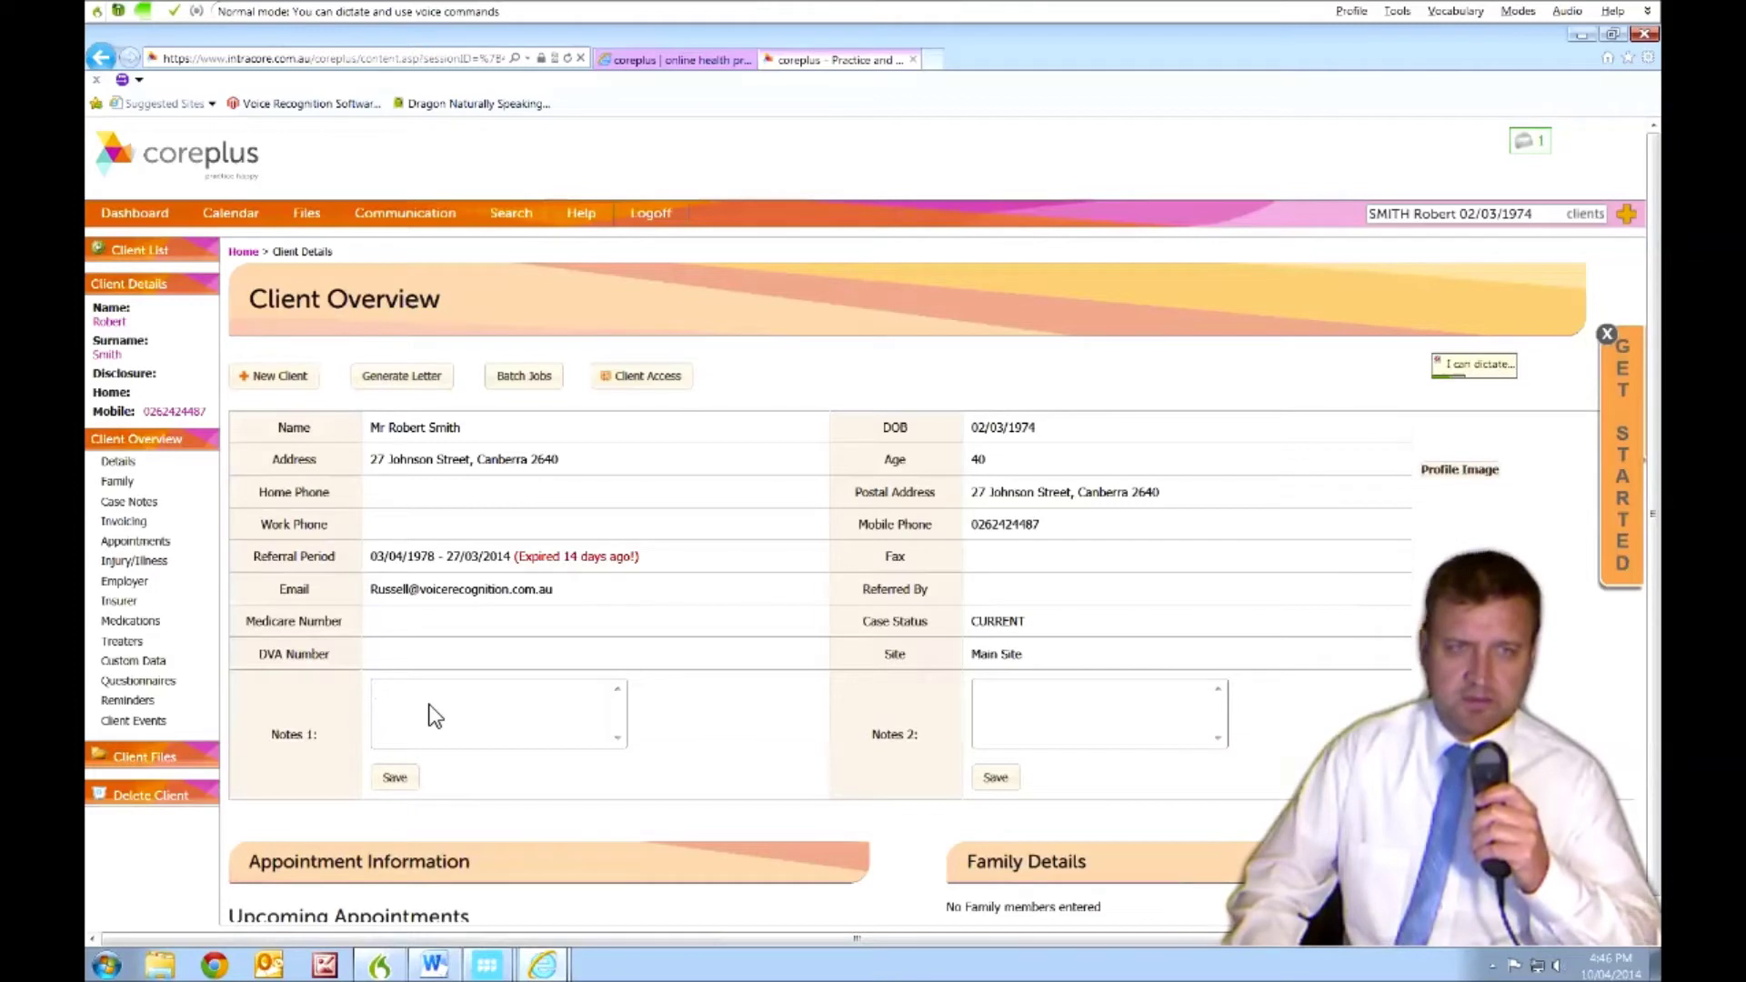
{"action": "type", "text": "I can dictate directly into the notes section of this website"}
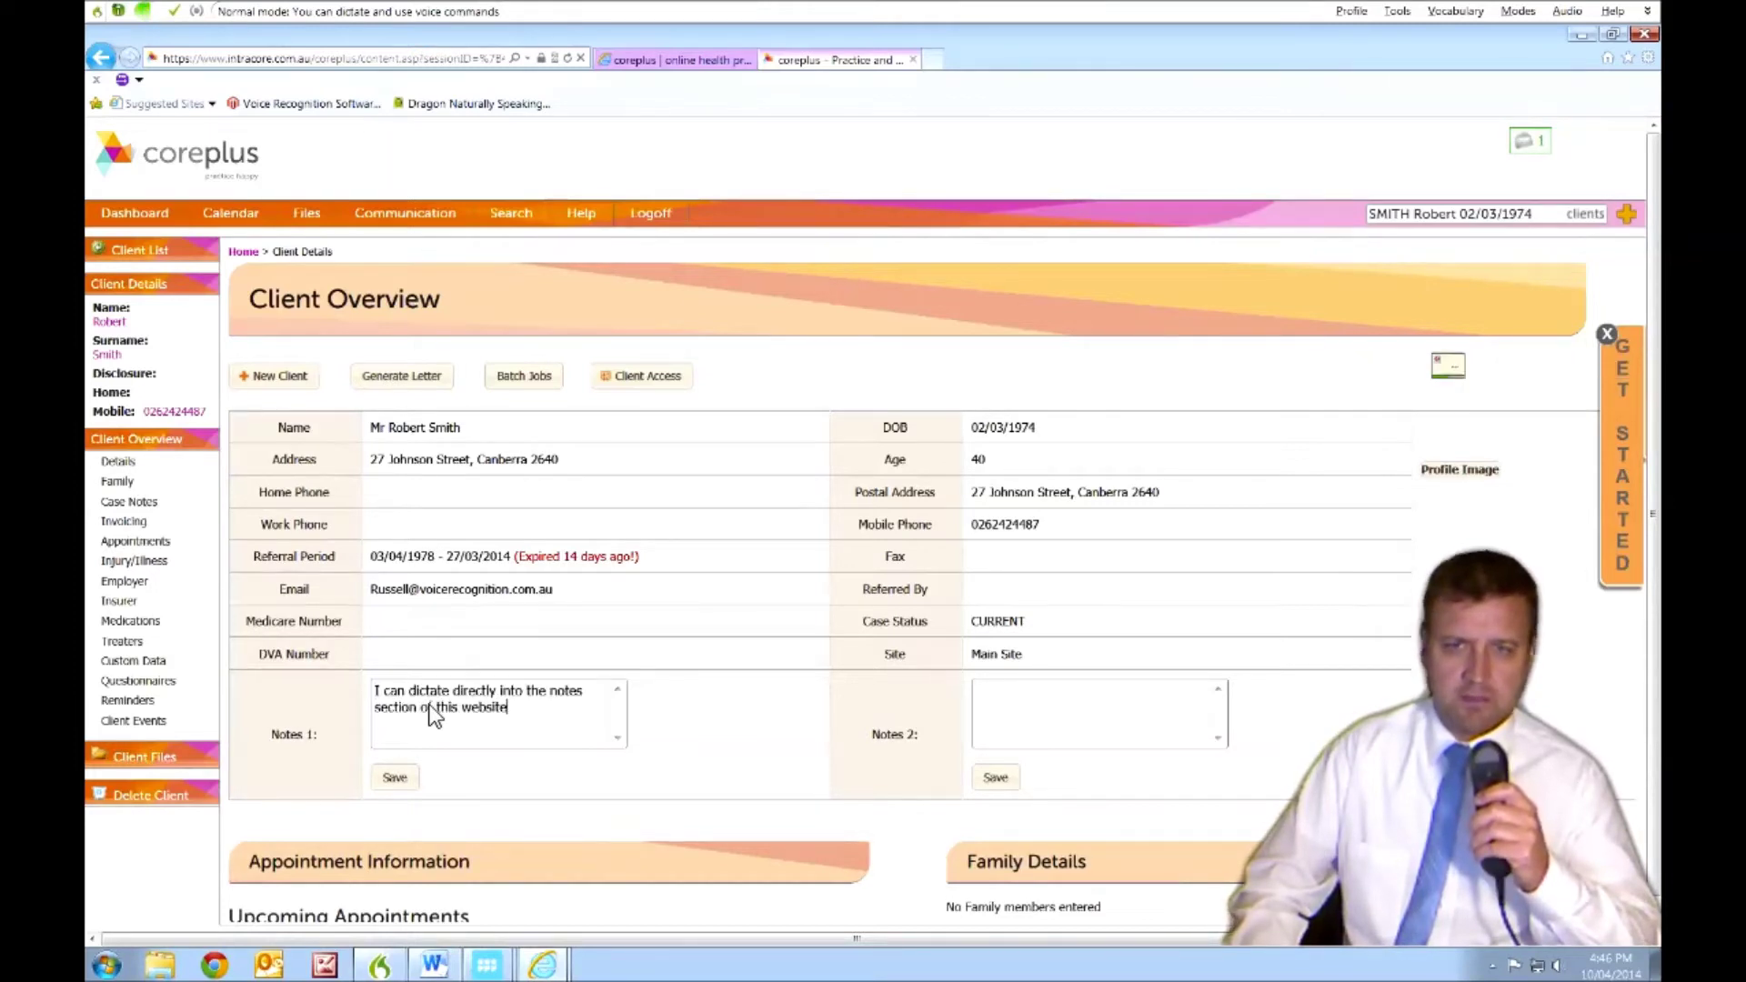
{"action": "type", "text": "."}
{"action": "key", "text": "KP_Add"}
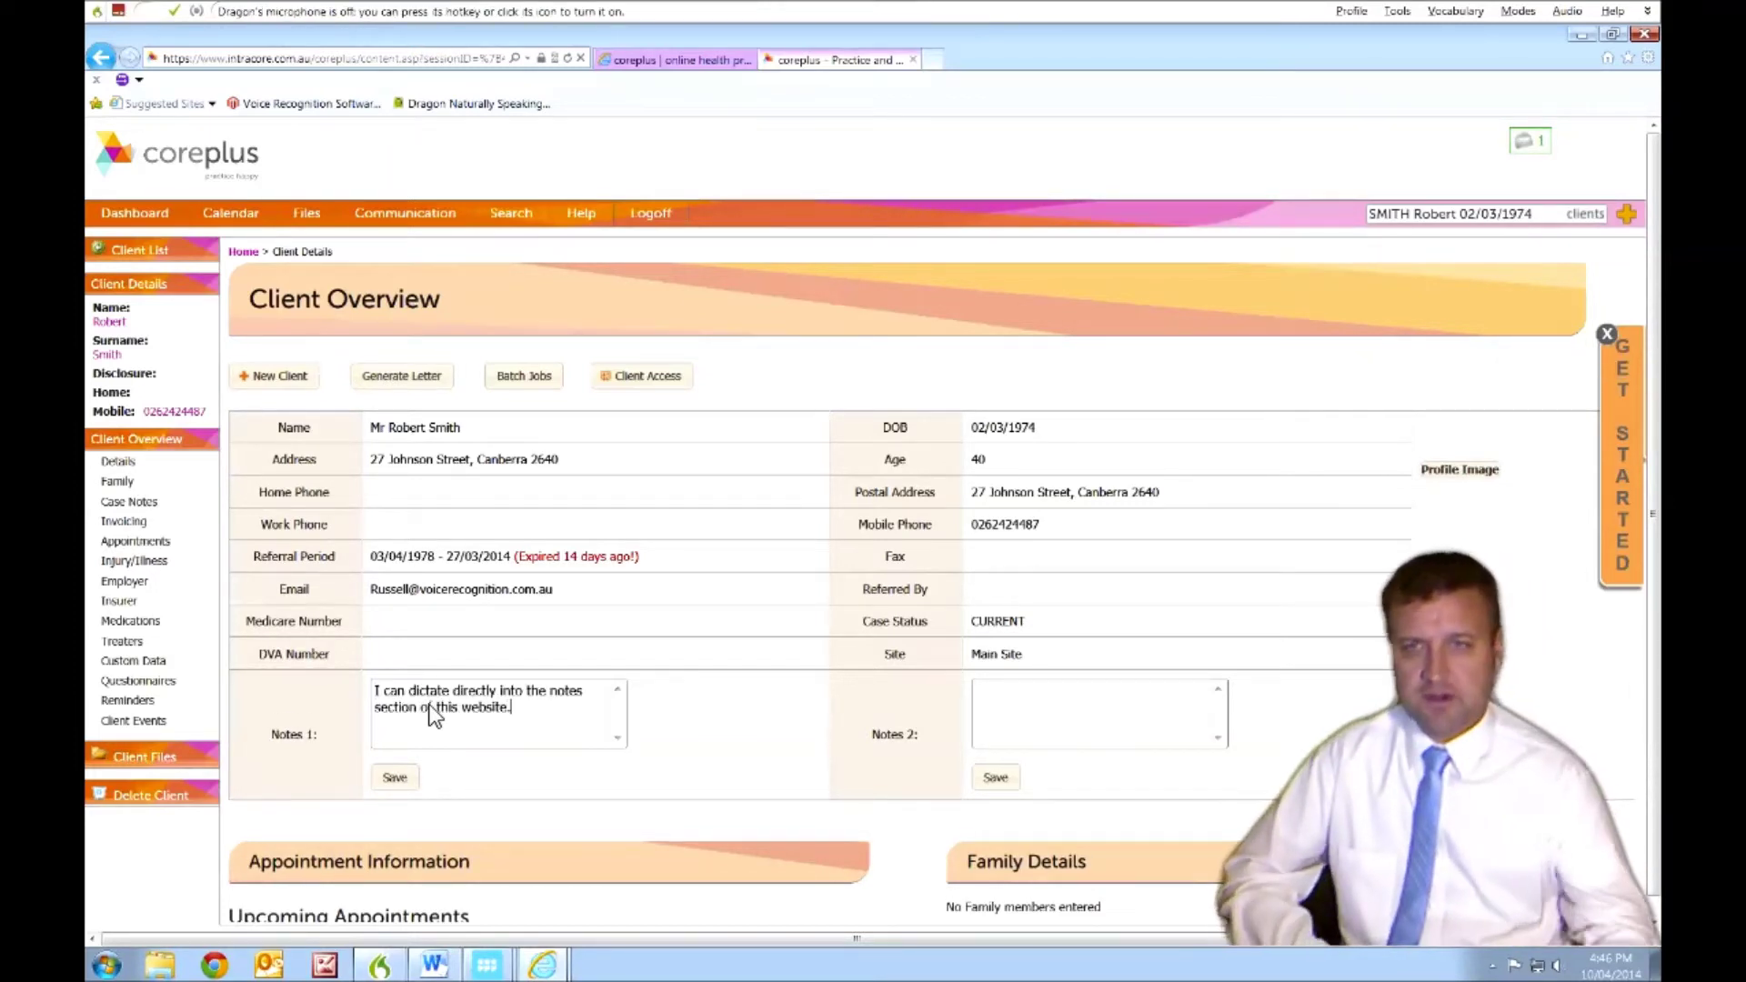
{"action": "left_click", "coordinate": [414, 381]}
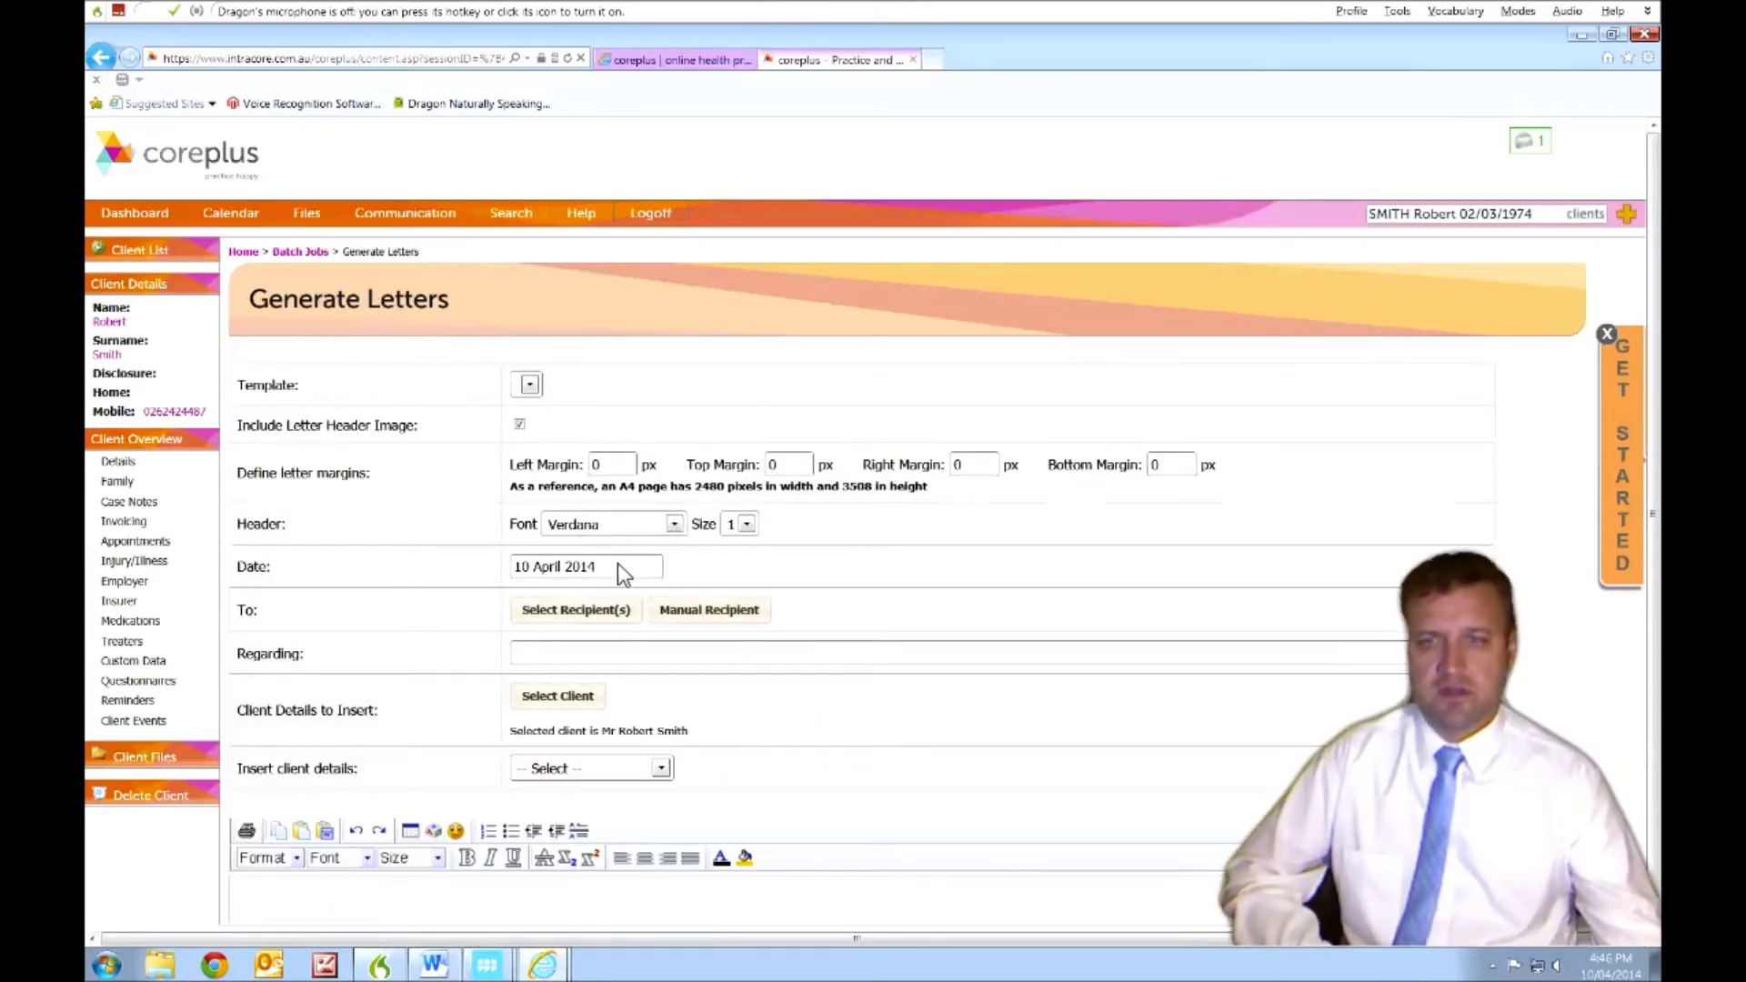
- Dictate a 'Recent visit by' Regarding line, then start dictating the letter body about Dragon Medical Practice Edition
{"action": "scroll", "coordinate": [779, 589], "scroll_direction": "down", "scroll_amount": 2}
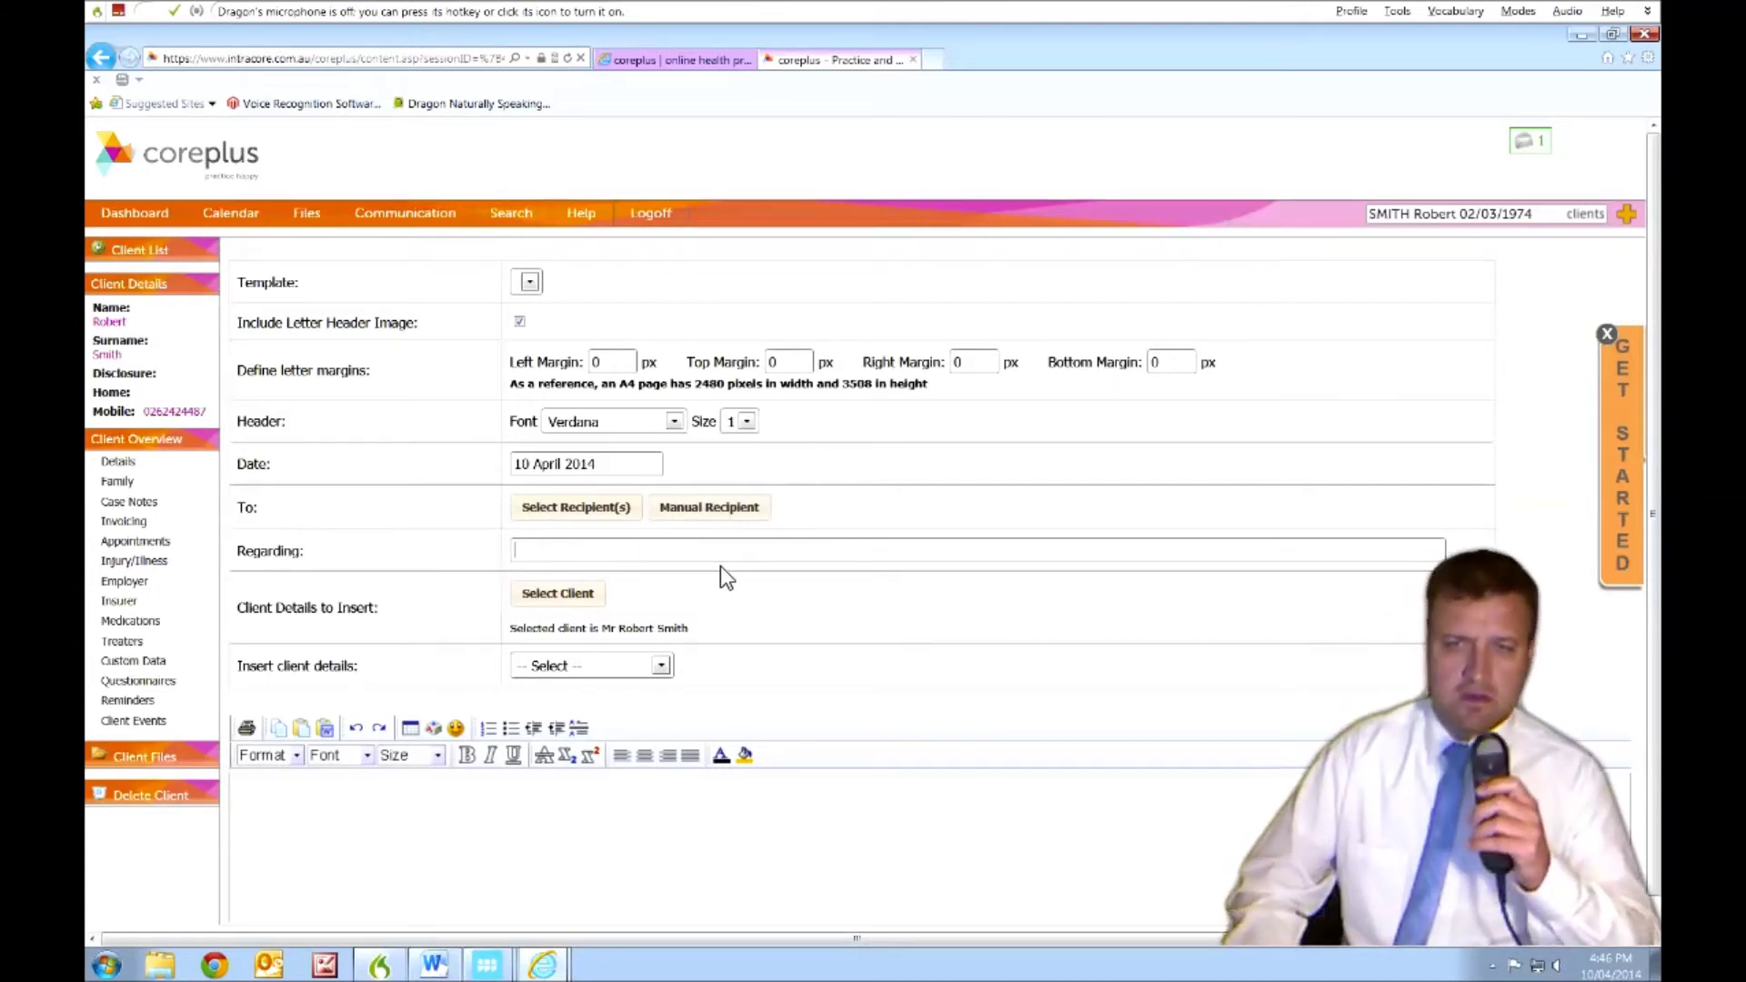
{"action": "key", "text": "KP_Add"}
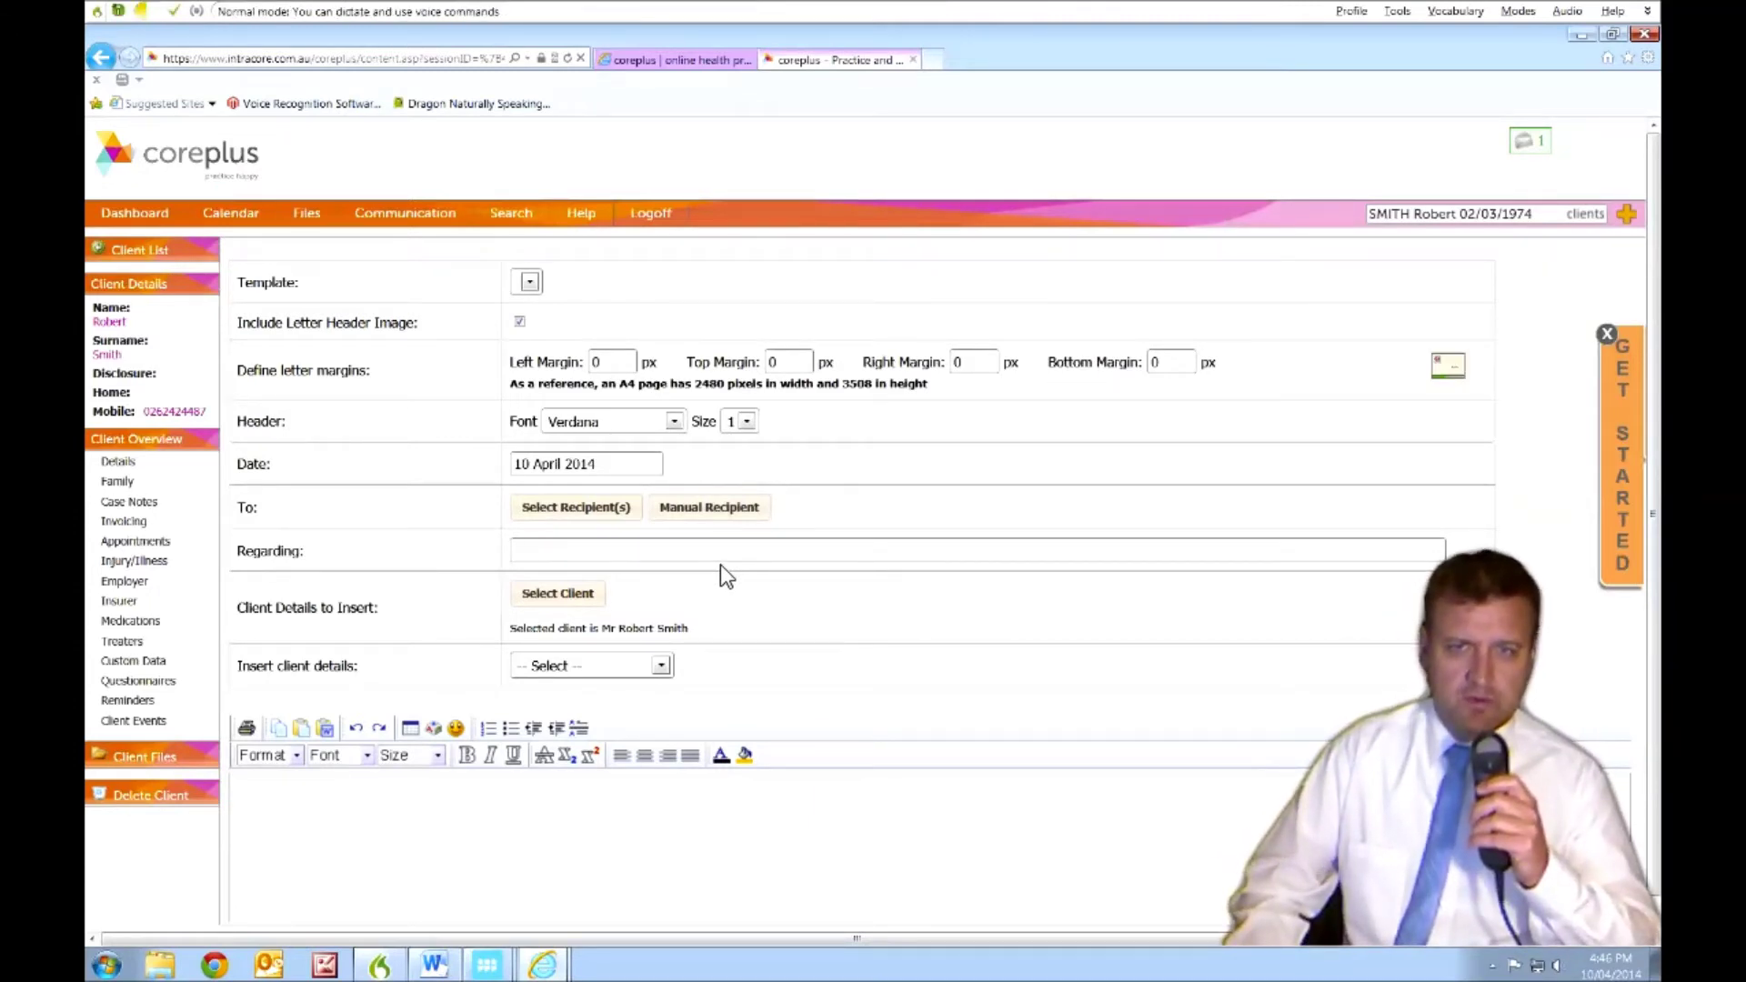
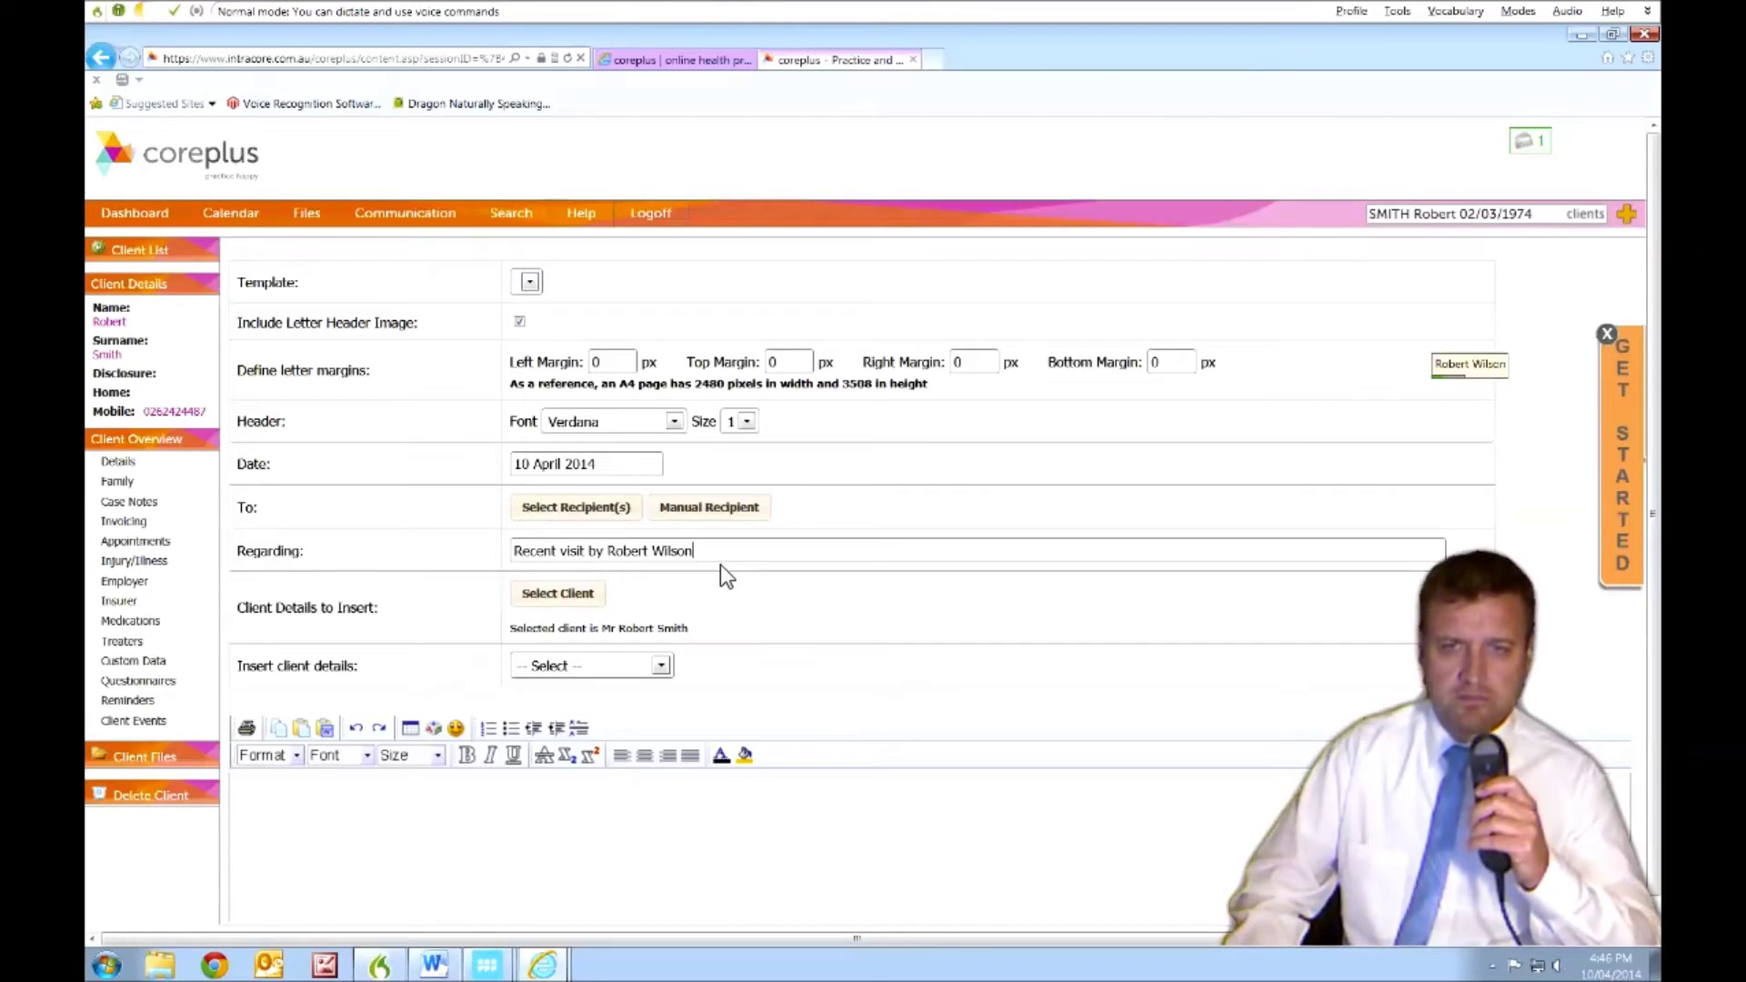
{"action": "key", "text": "KP_Add"}
{"action": "key", "text": "Tab"}
{"action": "key", "text": "Tab"}
{"action": "key", "text": "Tab"}
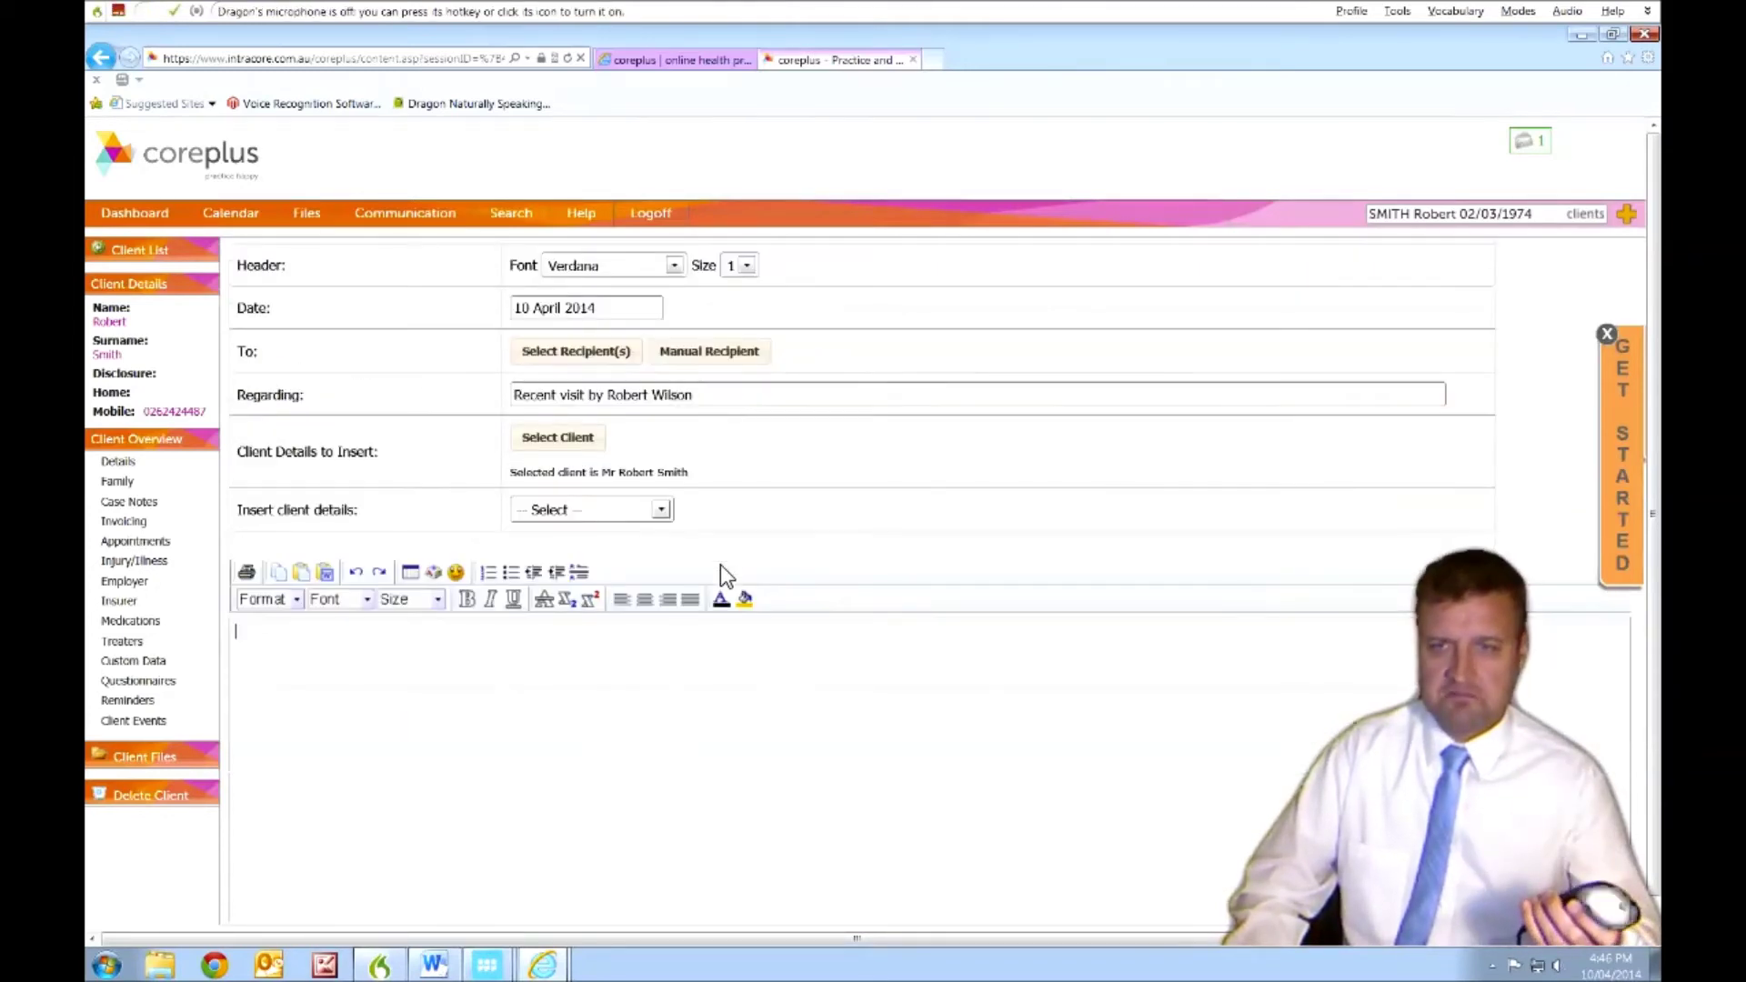
{"action": "key", "text": "KP_Add"}
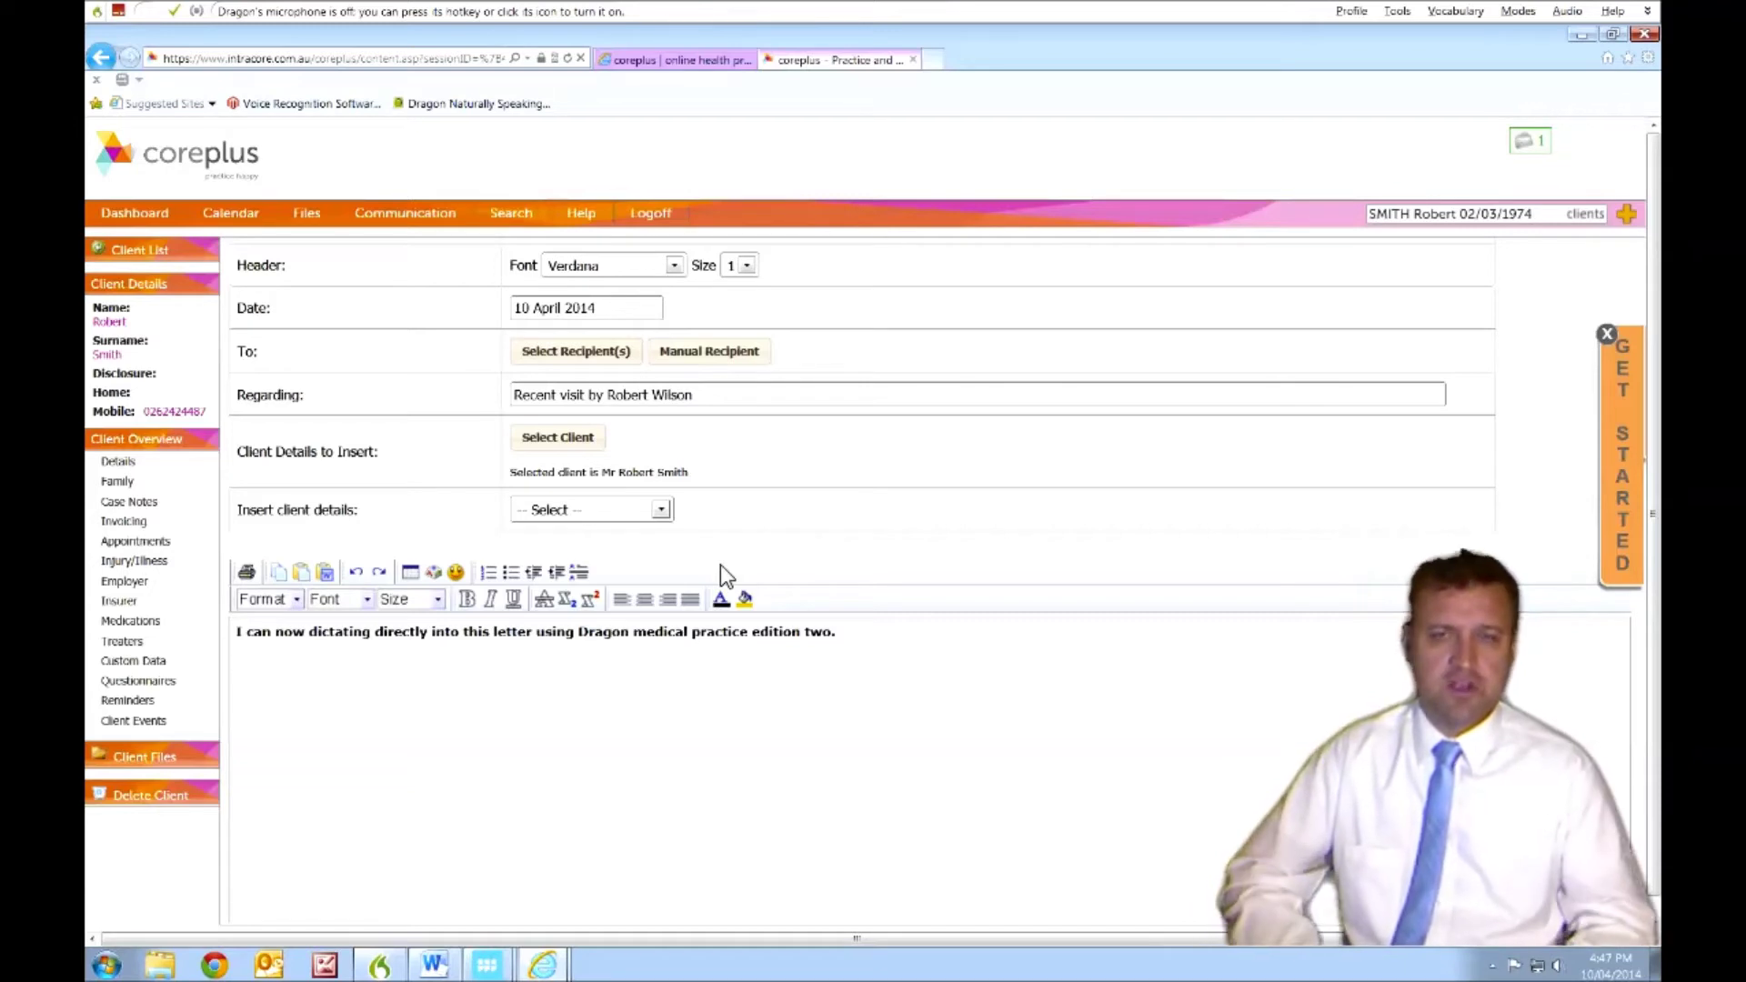
- Use 'correct that' and pick option 2 so the sentence reads 'Dragon Medical Practice Edition'
{"action": "key", "text": "KP_Add"}
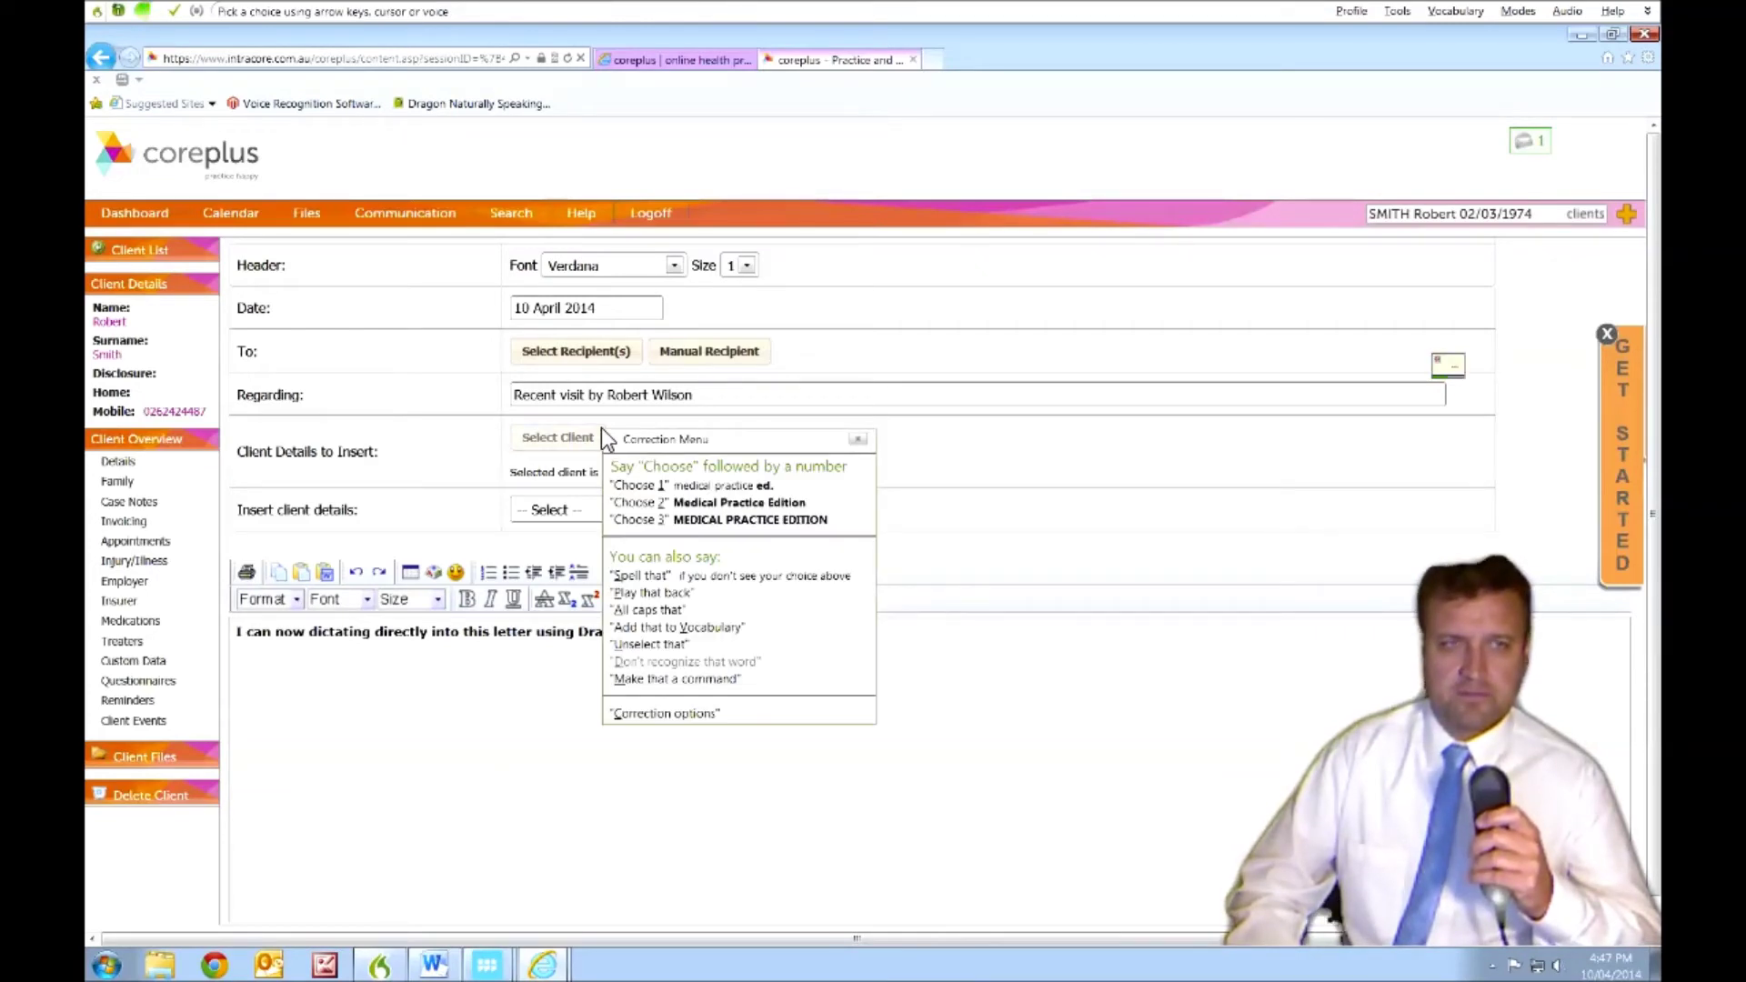
{"action": "key", "text": "KP_Add"}
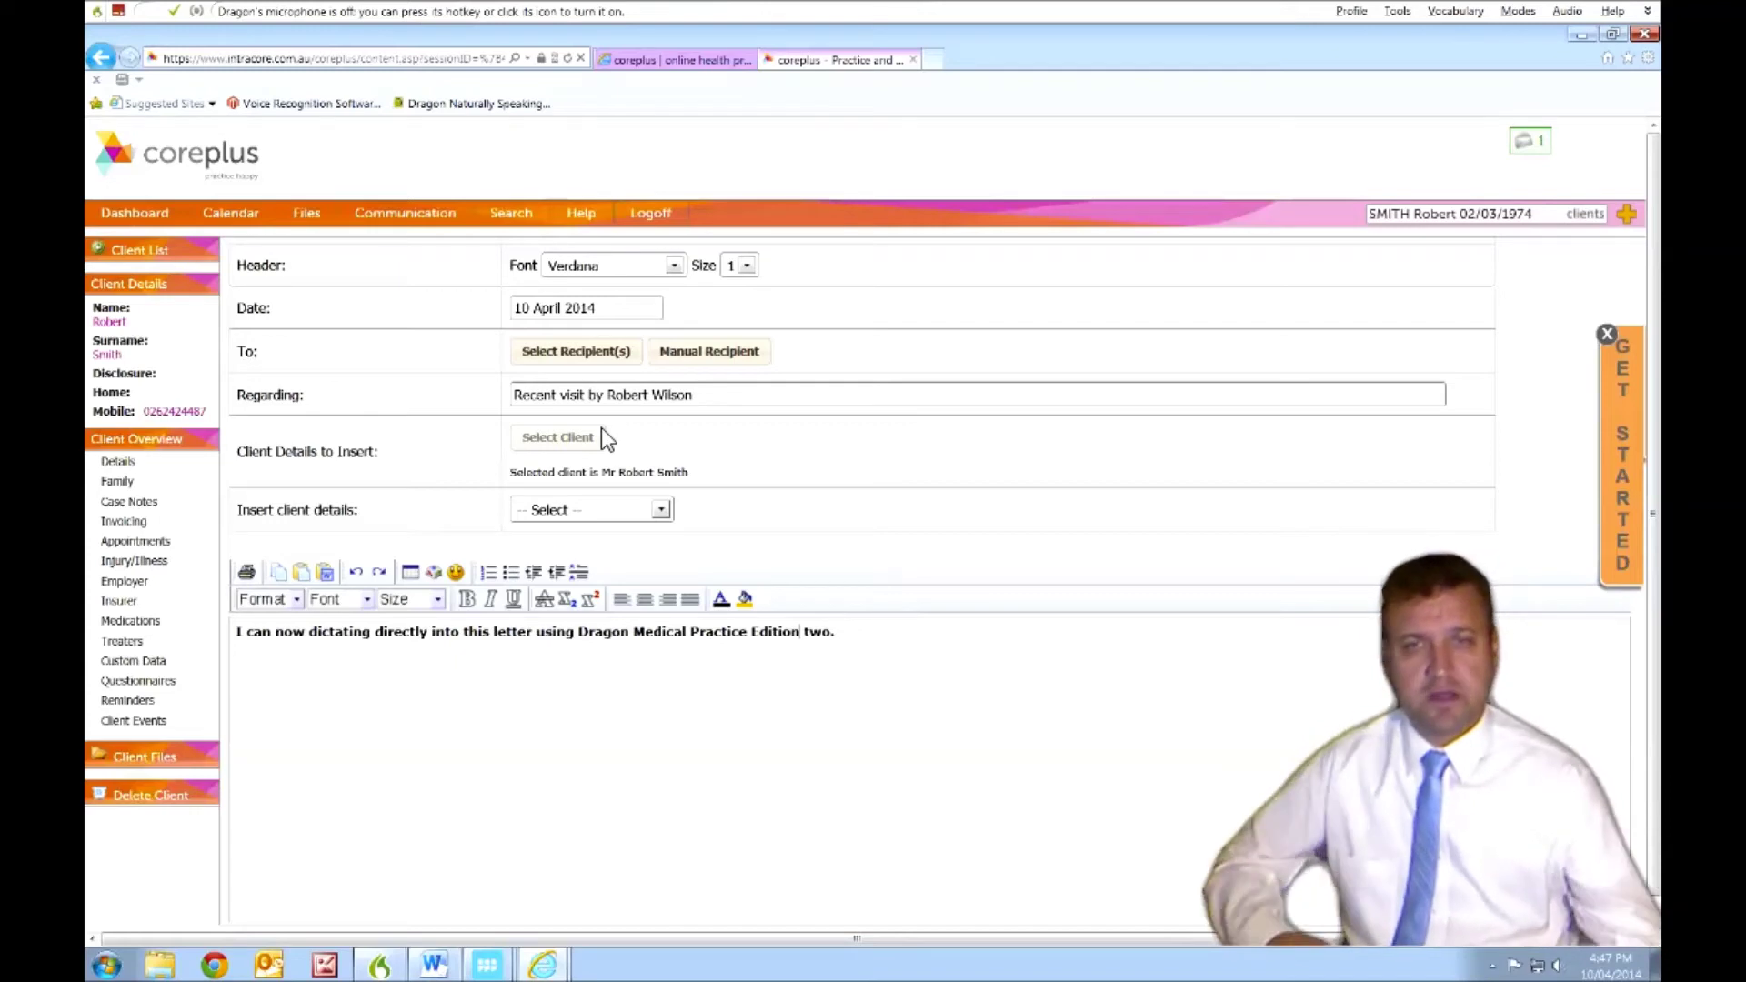
{"action": "scroll", "coordinate": [587, 698], "scroll_direction": "down", "scroll_amount": 1}
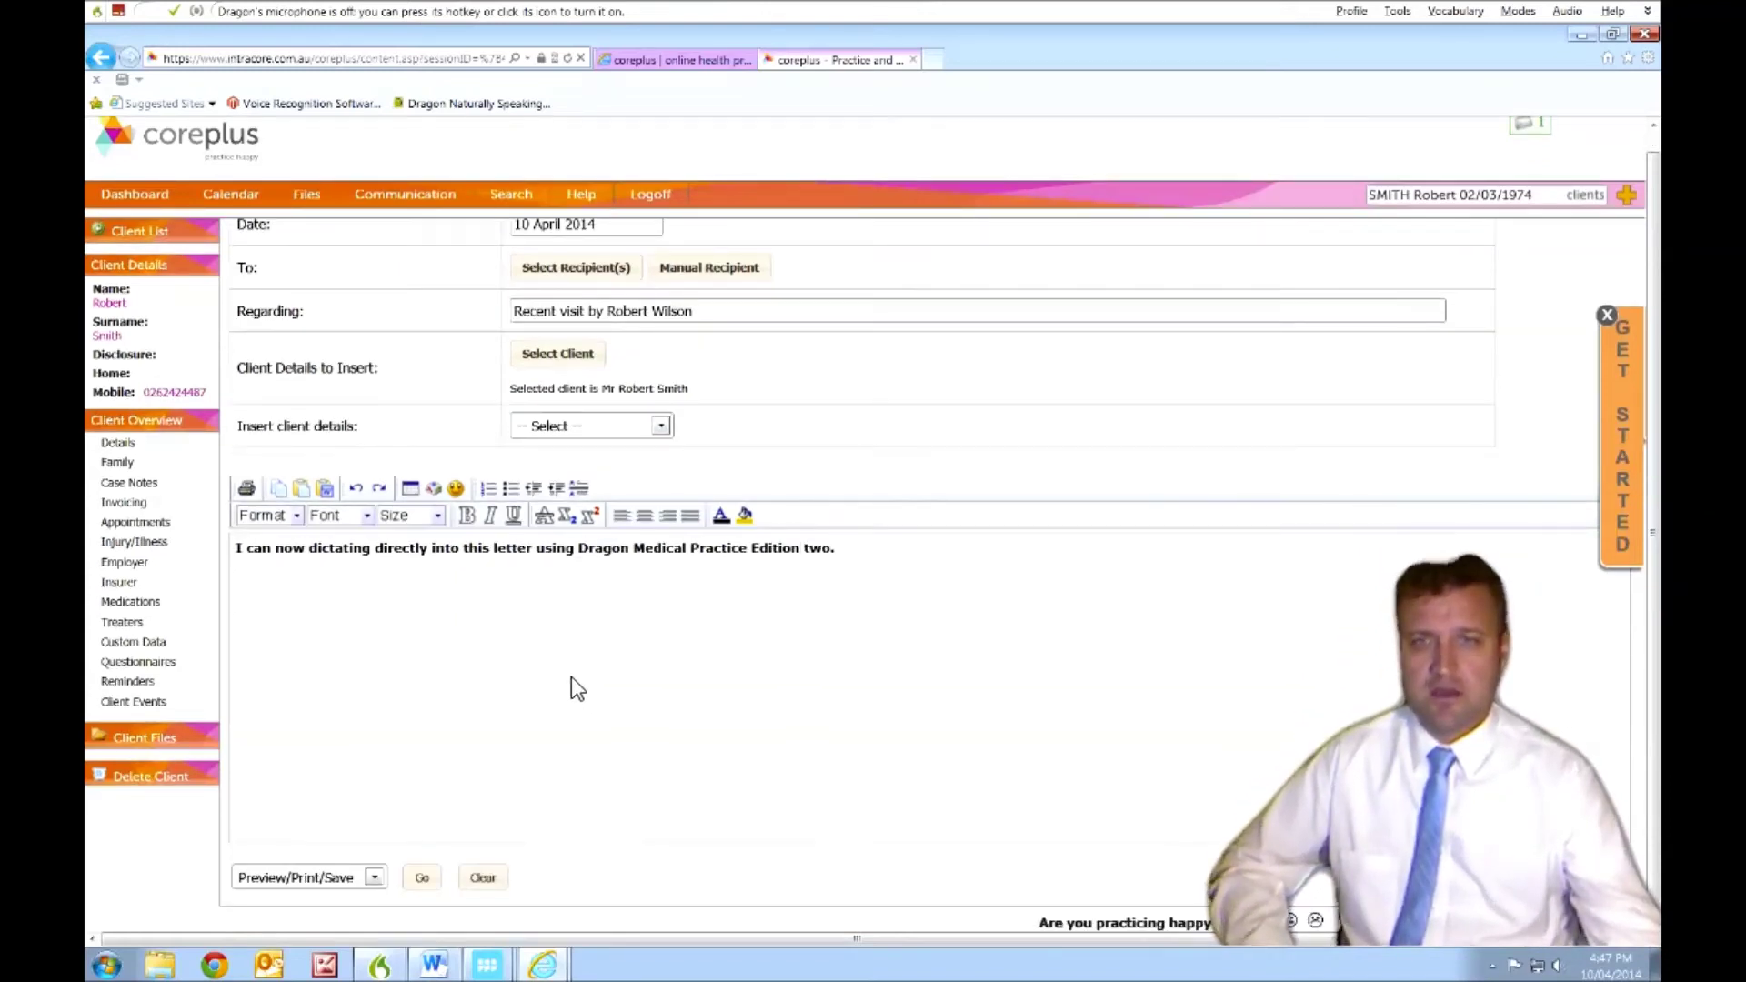
{"action": "scroll", "coordinate": [572, 677], "scroll_direction": "up", "scroll_amount": 4}
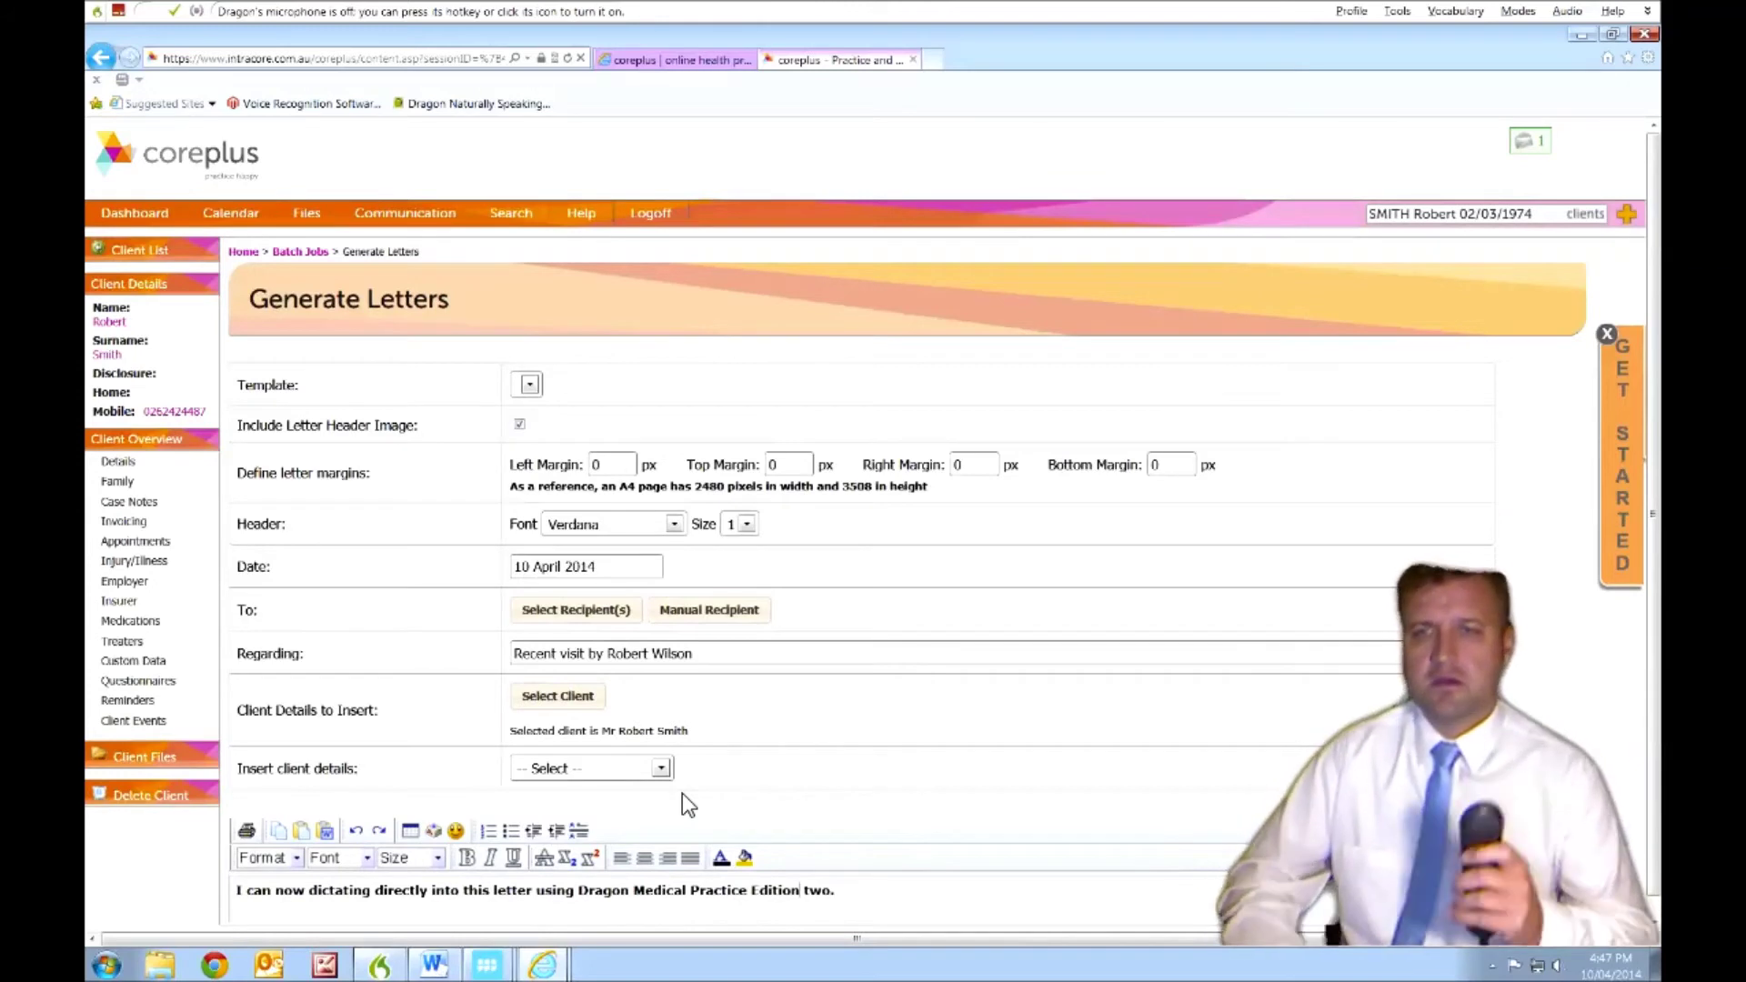
{"action": "key", "text": "KP_Add"}
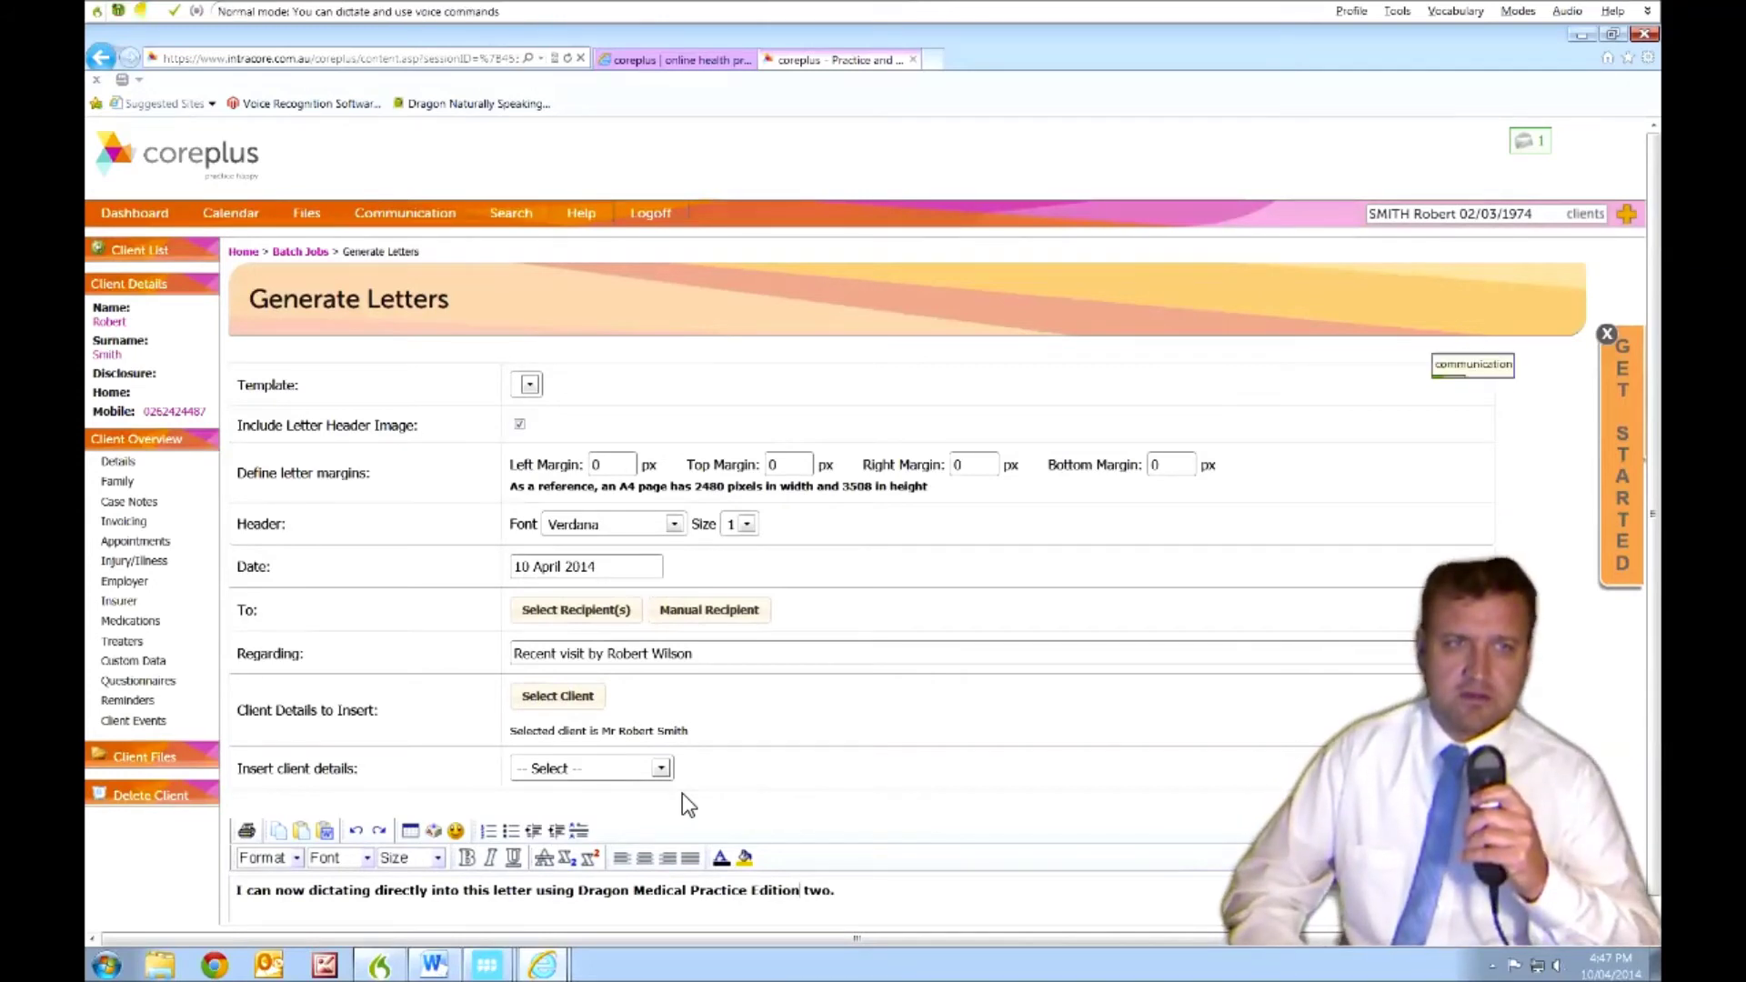
- Say 'click Communication' then 'click Send Email' to reach a blank email form
{"action": "key", "text": "KP_Add"}
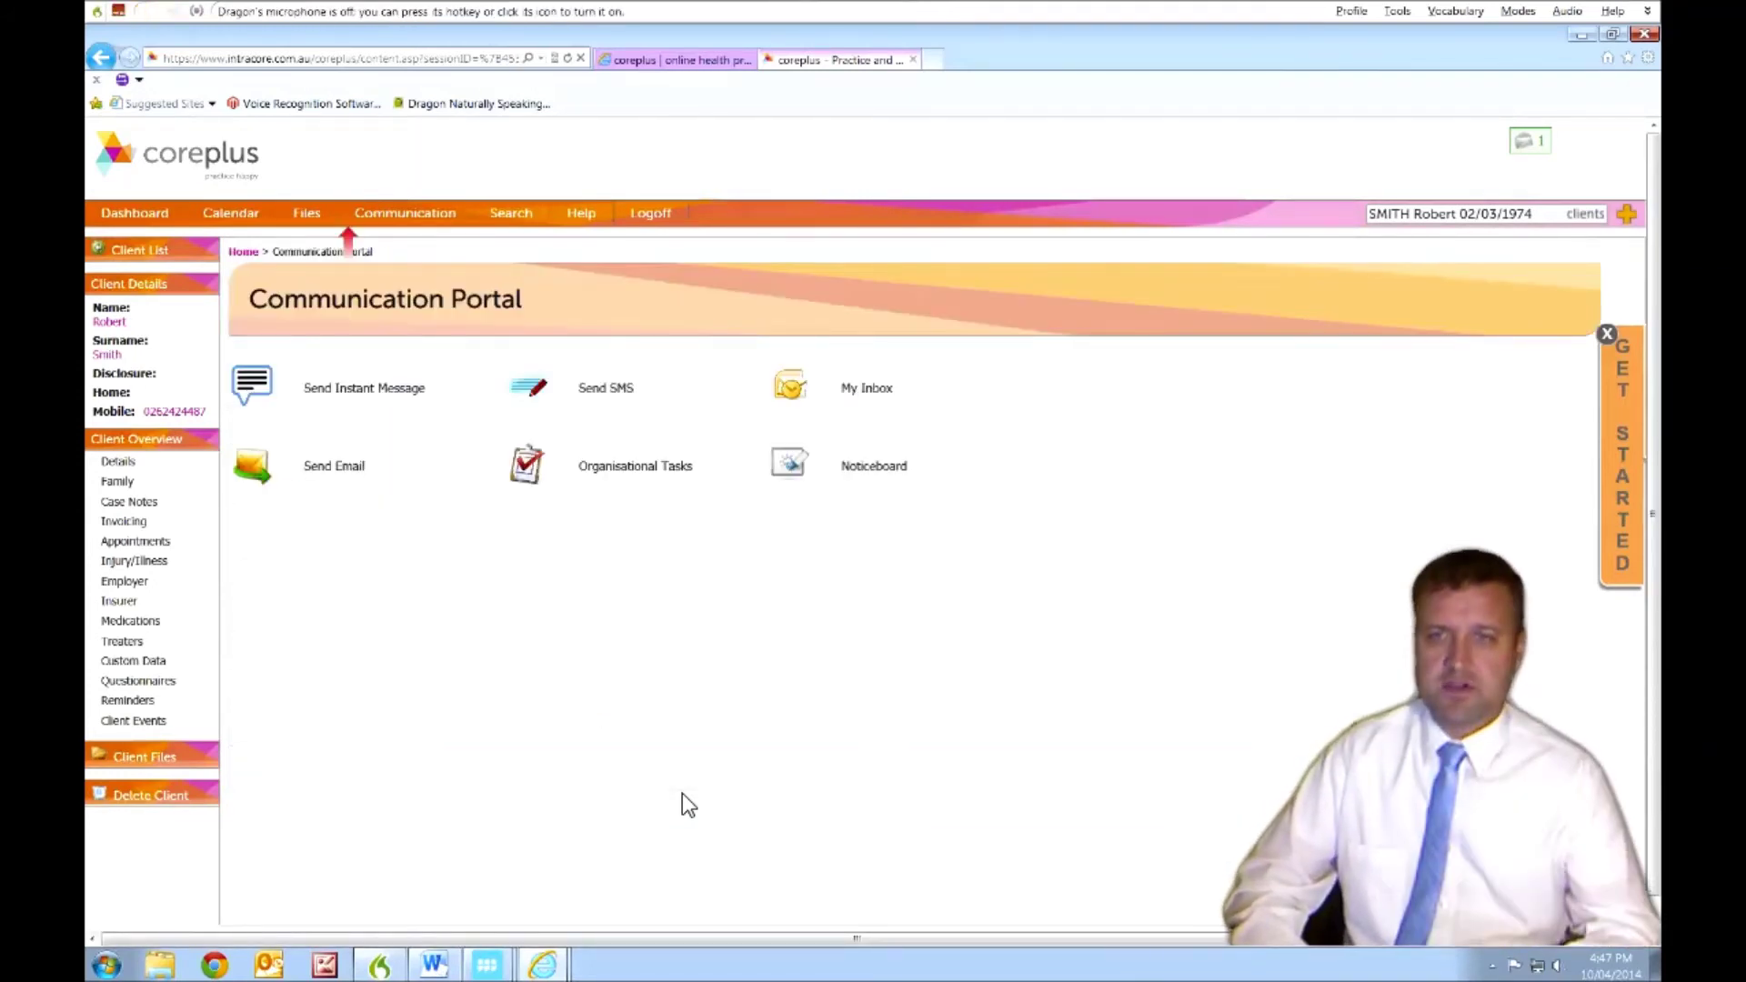
{"action": "key", "text": "KP_Add"}
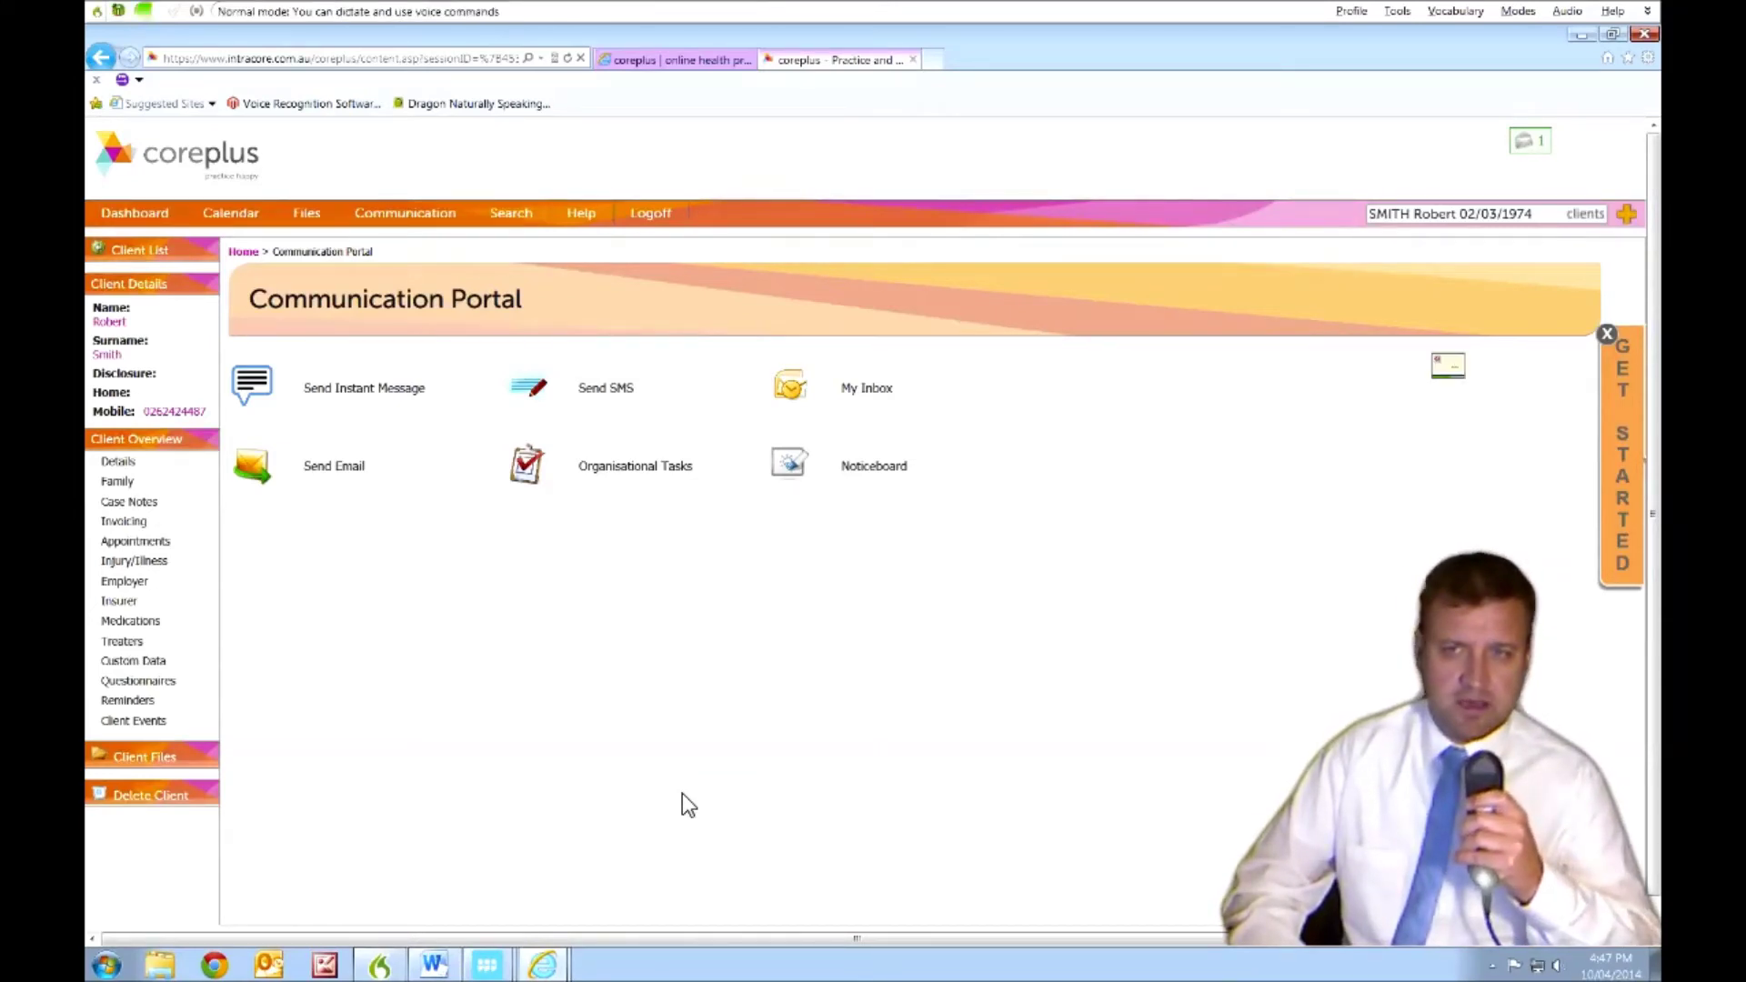
{"action": "key", "text": "KP_Add"}
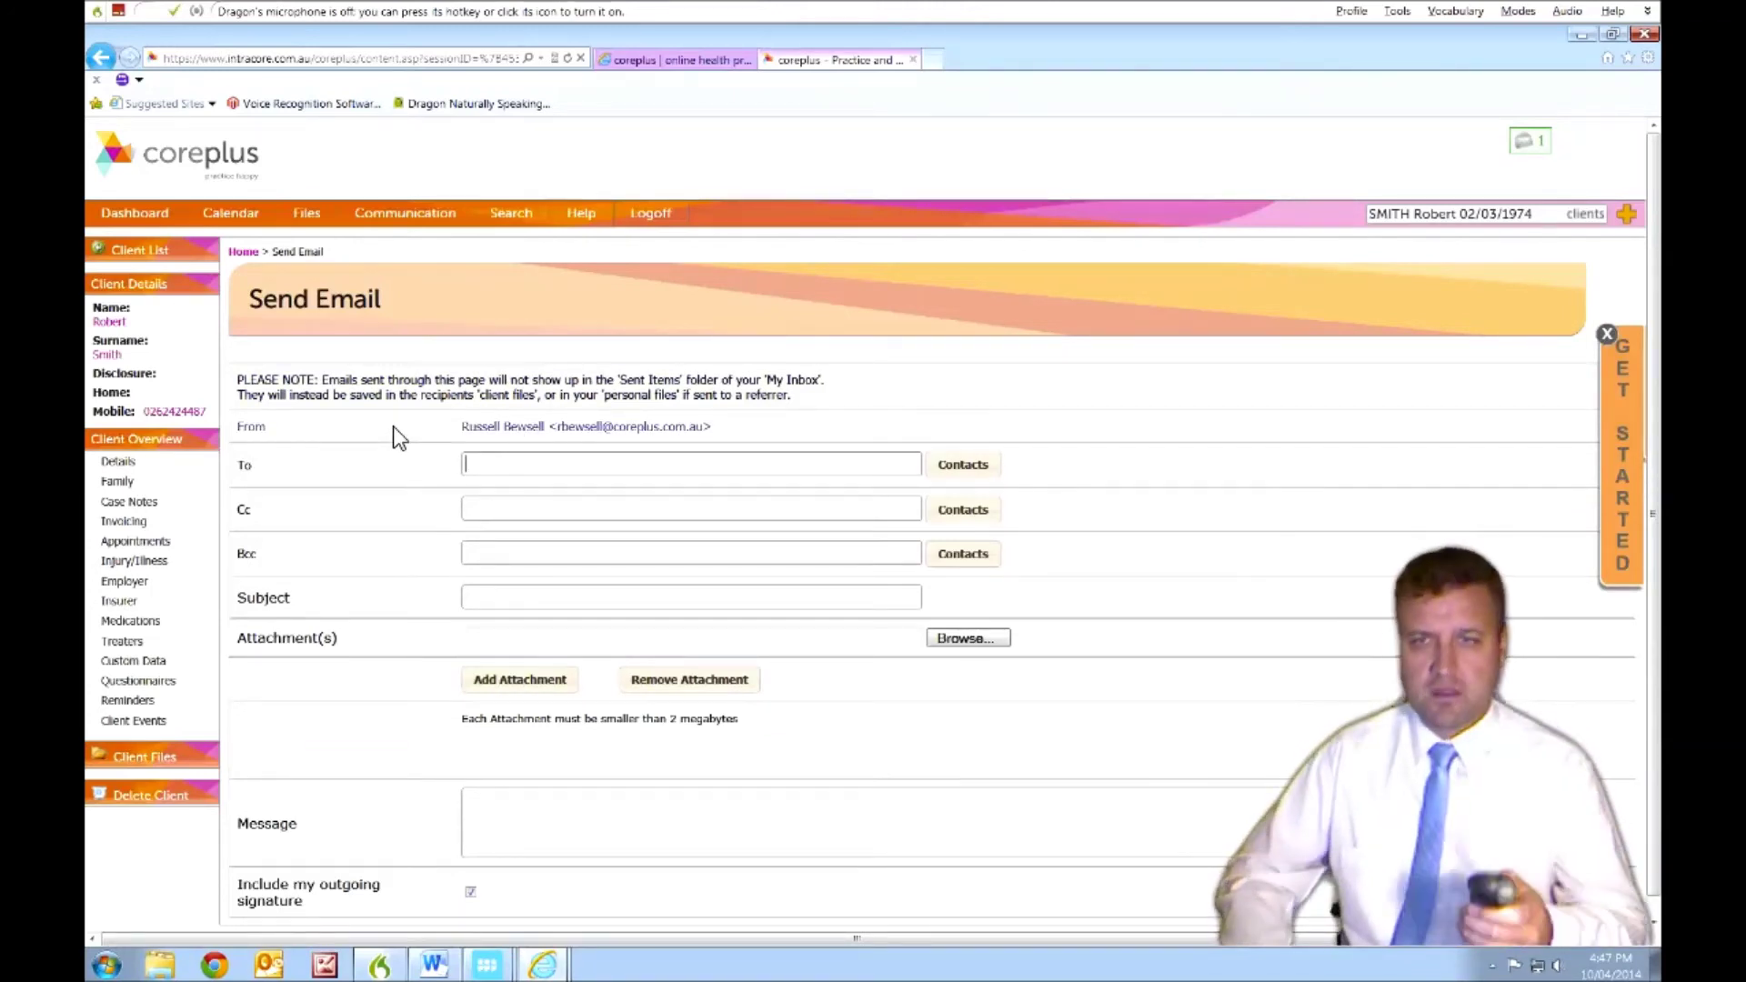
- Dictate the recipient contact's name into the To field
{"action": "key", "text": "KP_Add"}
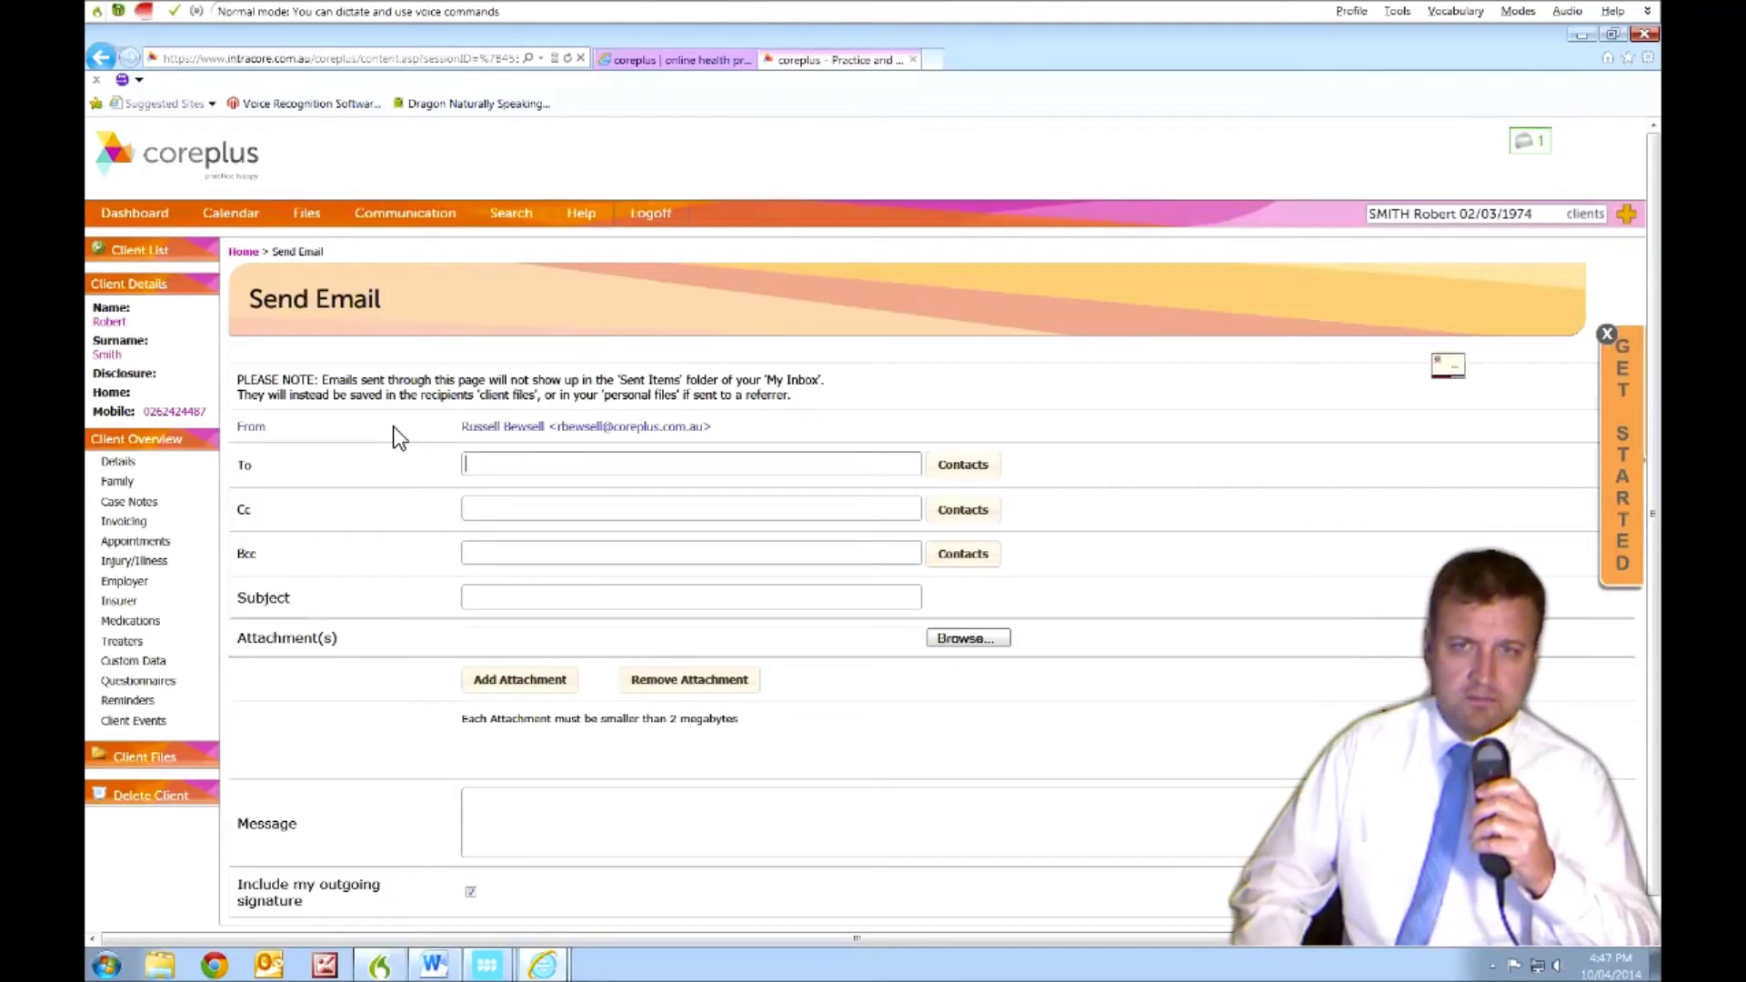
{"action": "type", "text": "Russell"}
{"action": "key", "text": "KP_Add"}
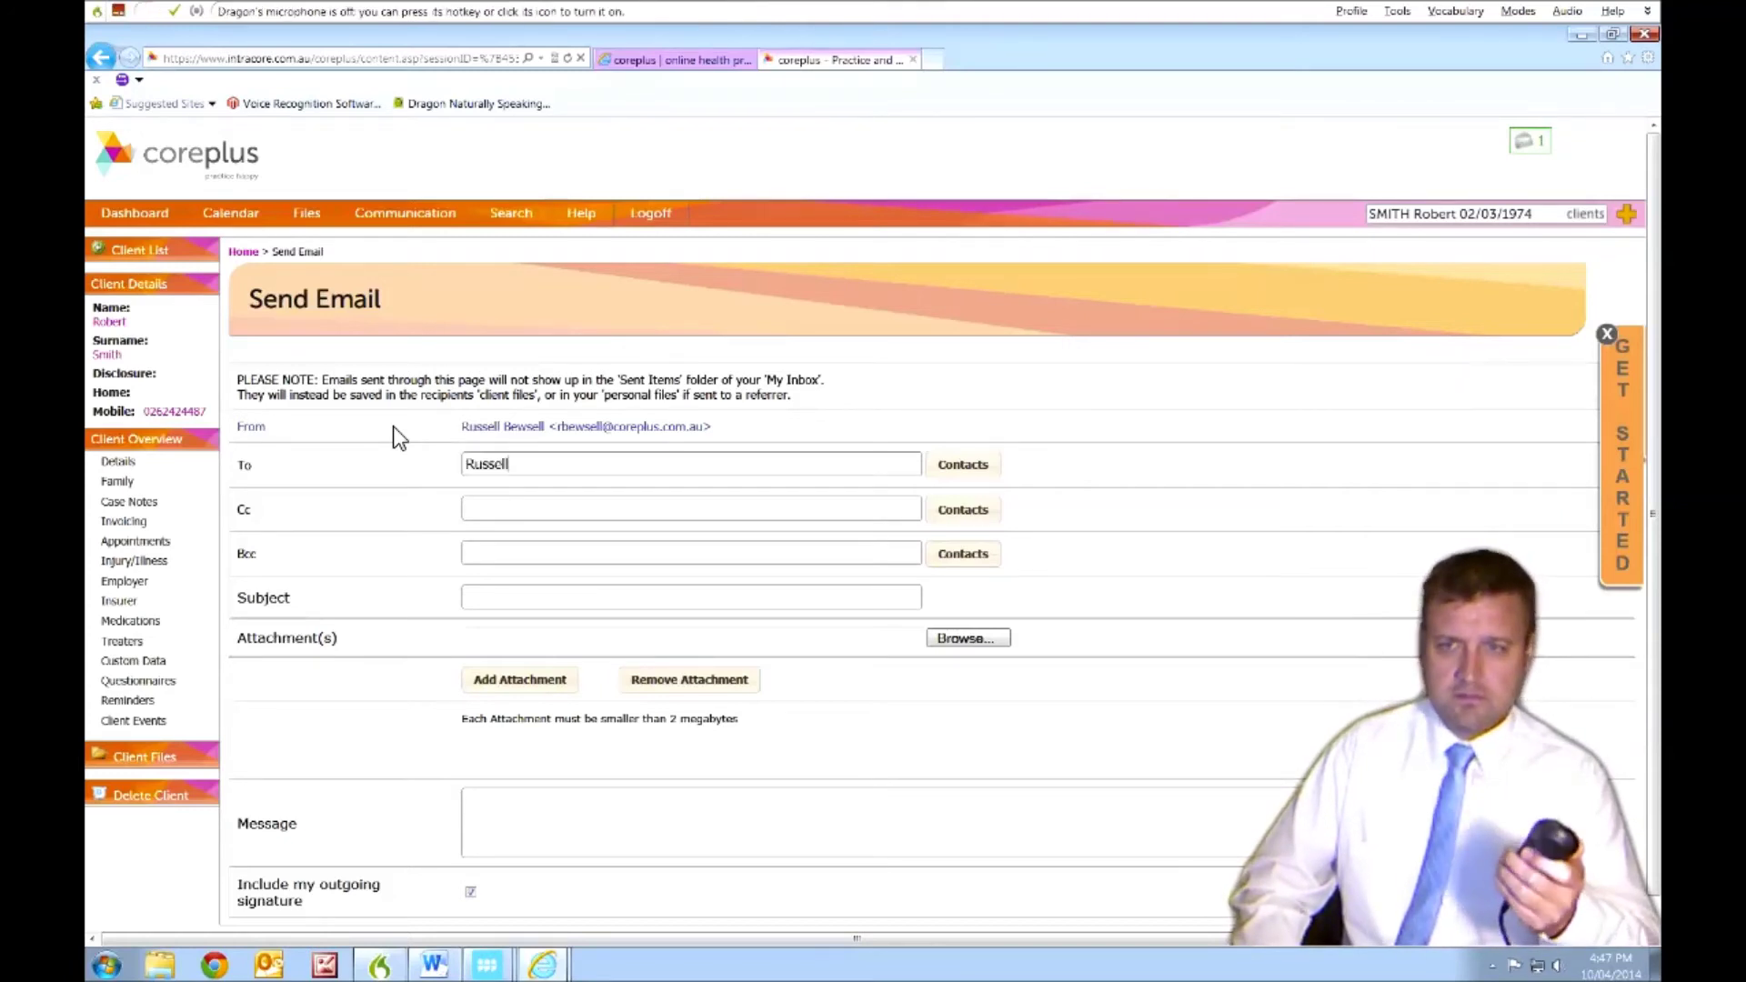
{"action": "key", "text": "Tab"}
{"action": "key", "text": "Tab"}
{"action": "key", "text": "Tab"}
{"action": "key", "text": "Tab"}
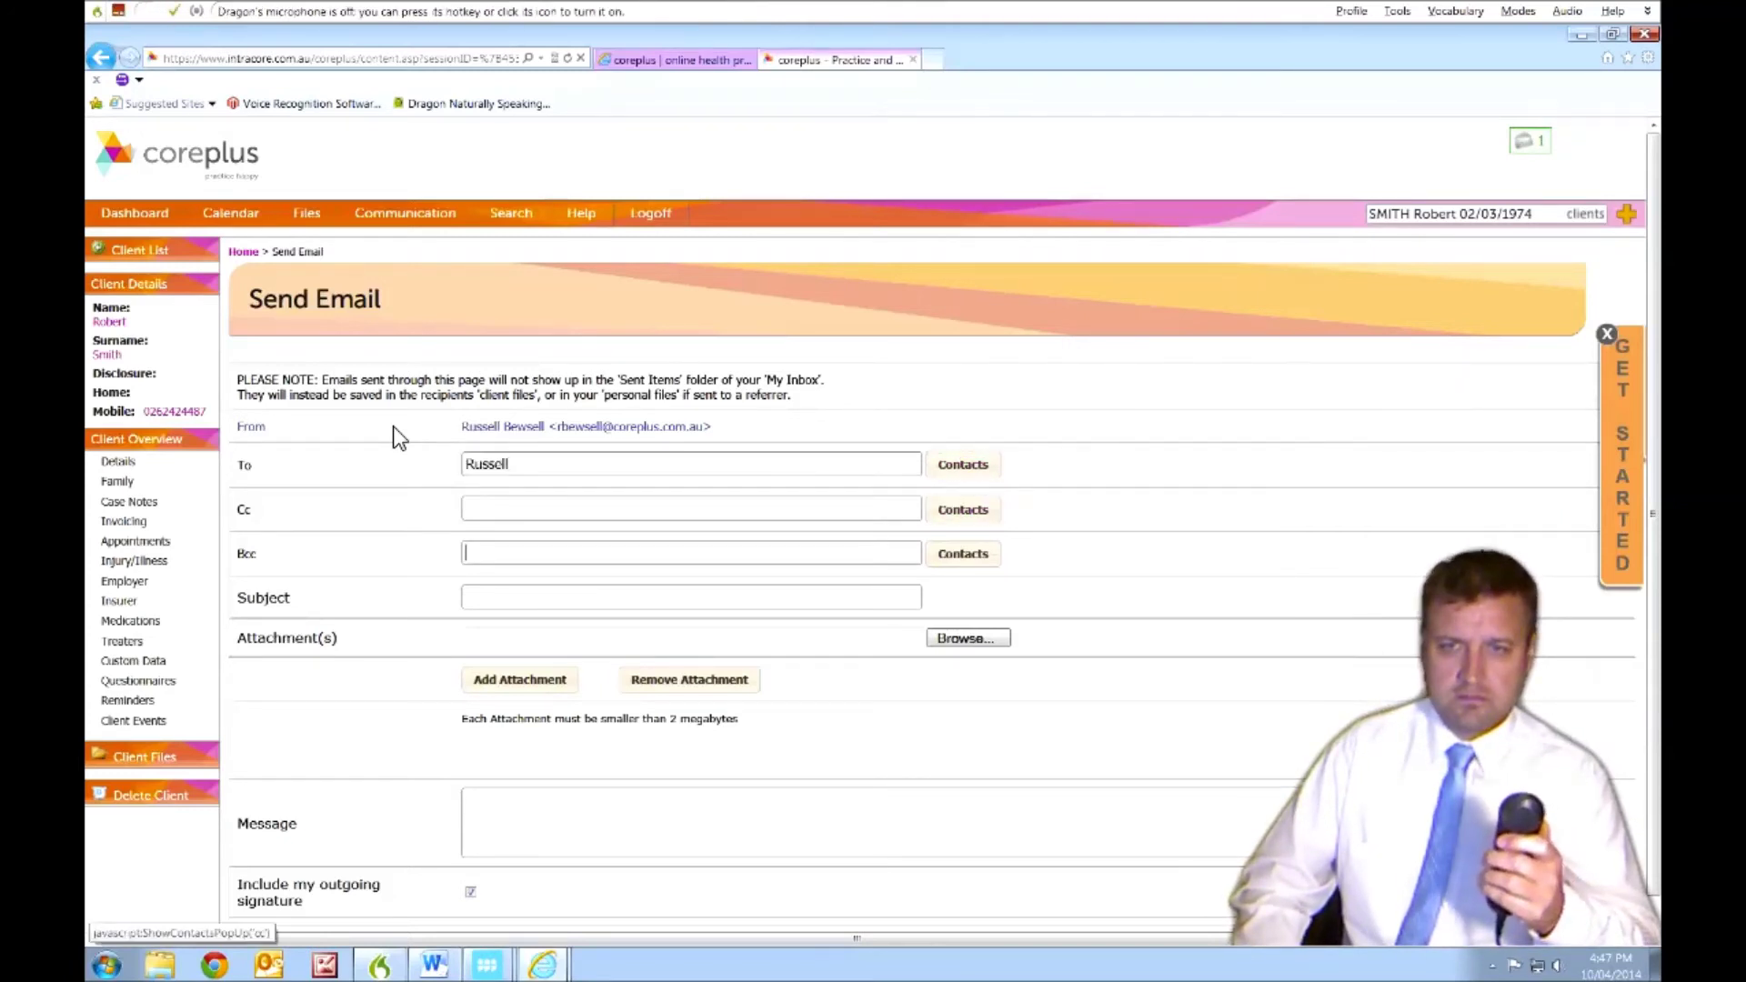
- Dictate the subject 'Referral Letter', capitalising Letter with 'cap that'
{"action": "key", "text": "Tab"}
{"action": "key", "text": "Tab"}
{"action": "key", "text": "KP_Add"}
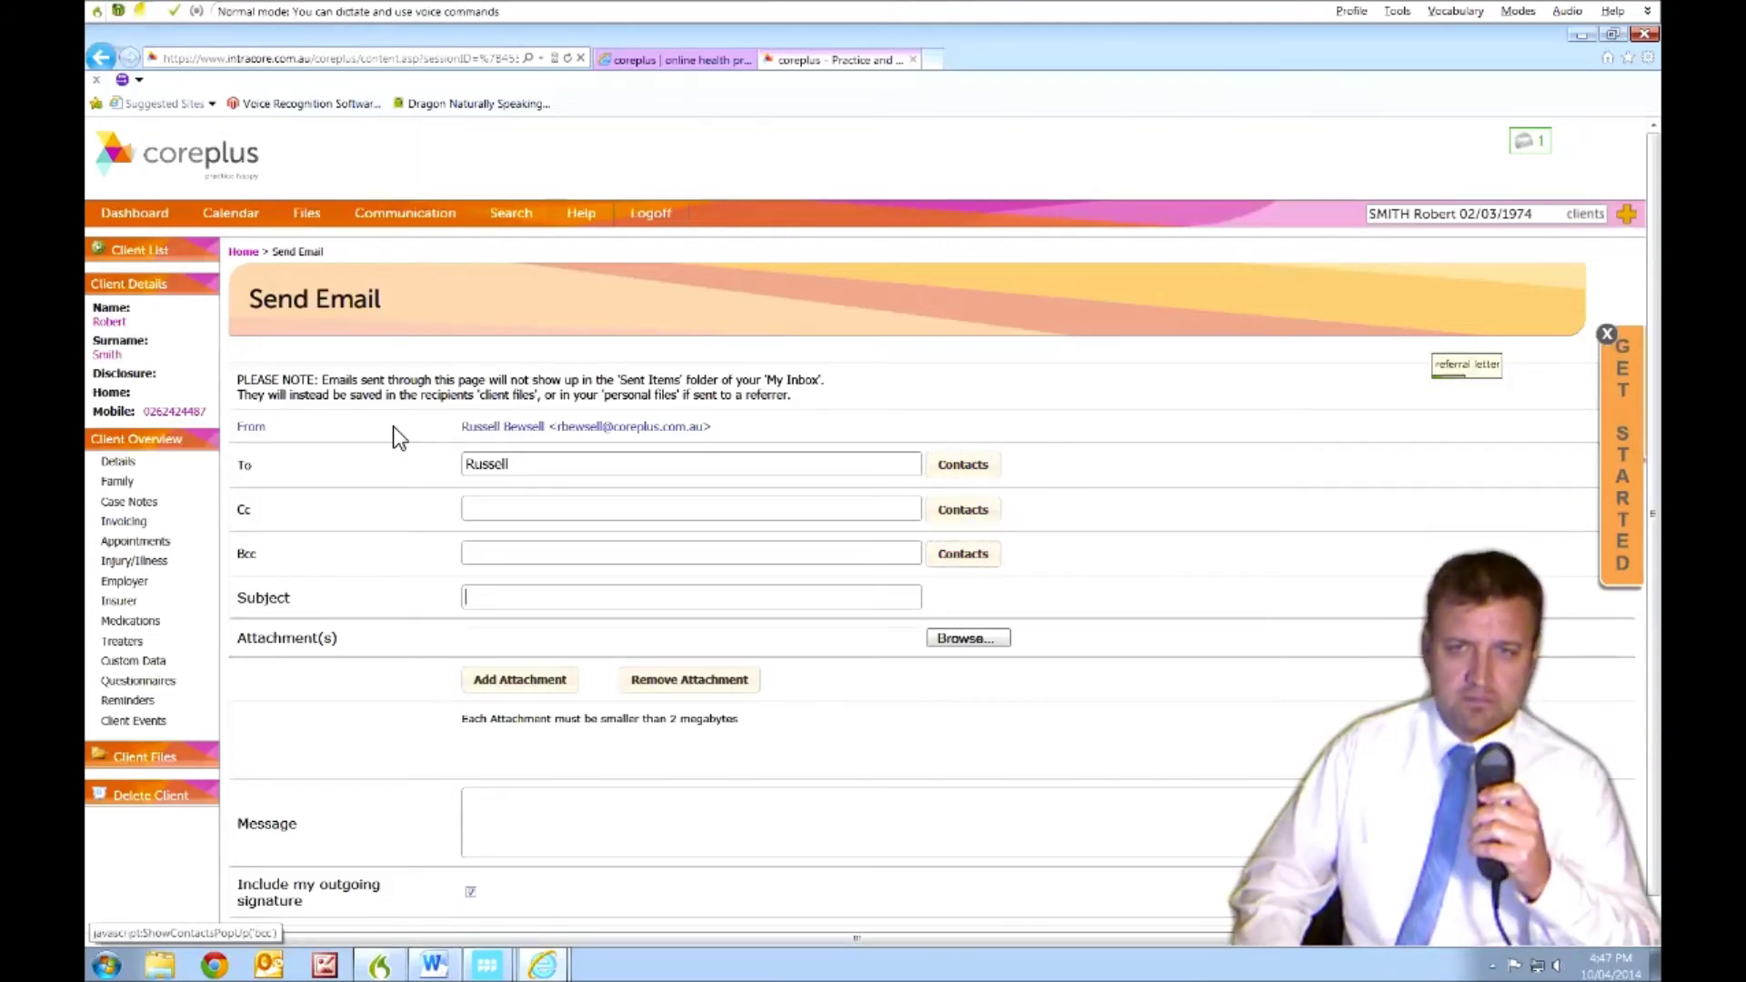
{"action": "type", "text": "Referral letter"}
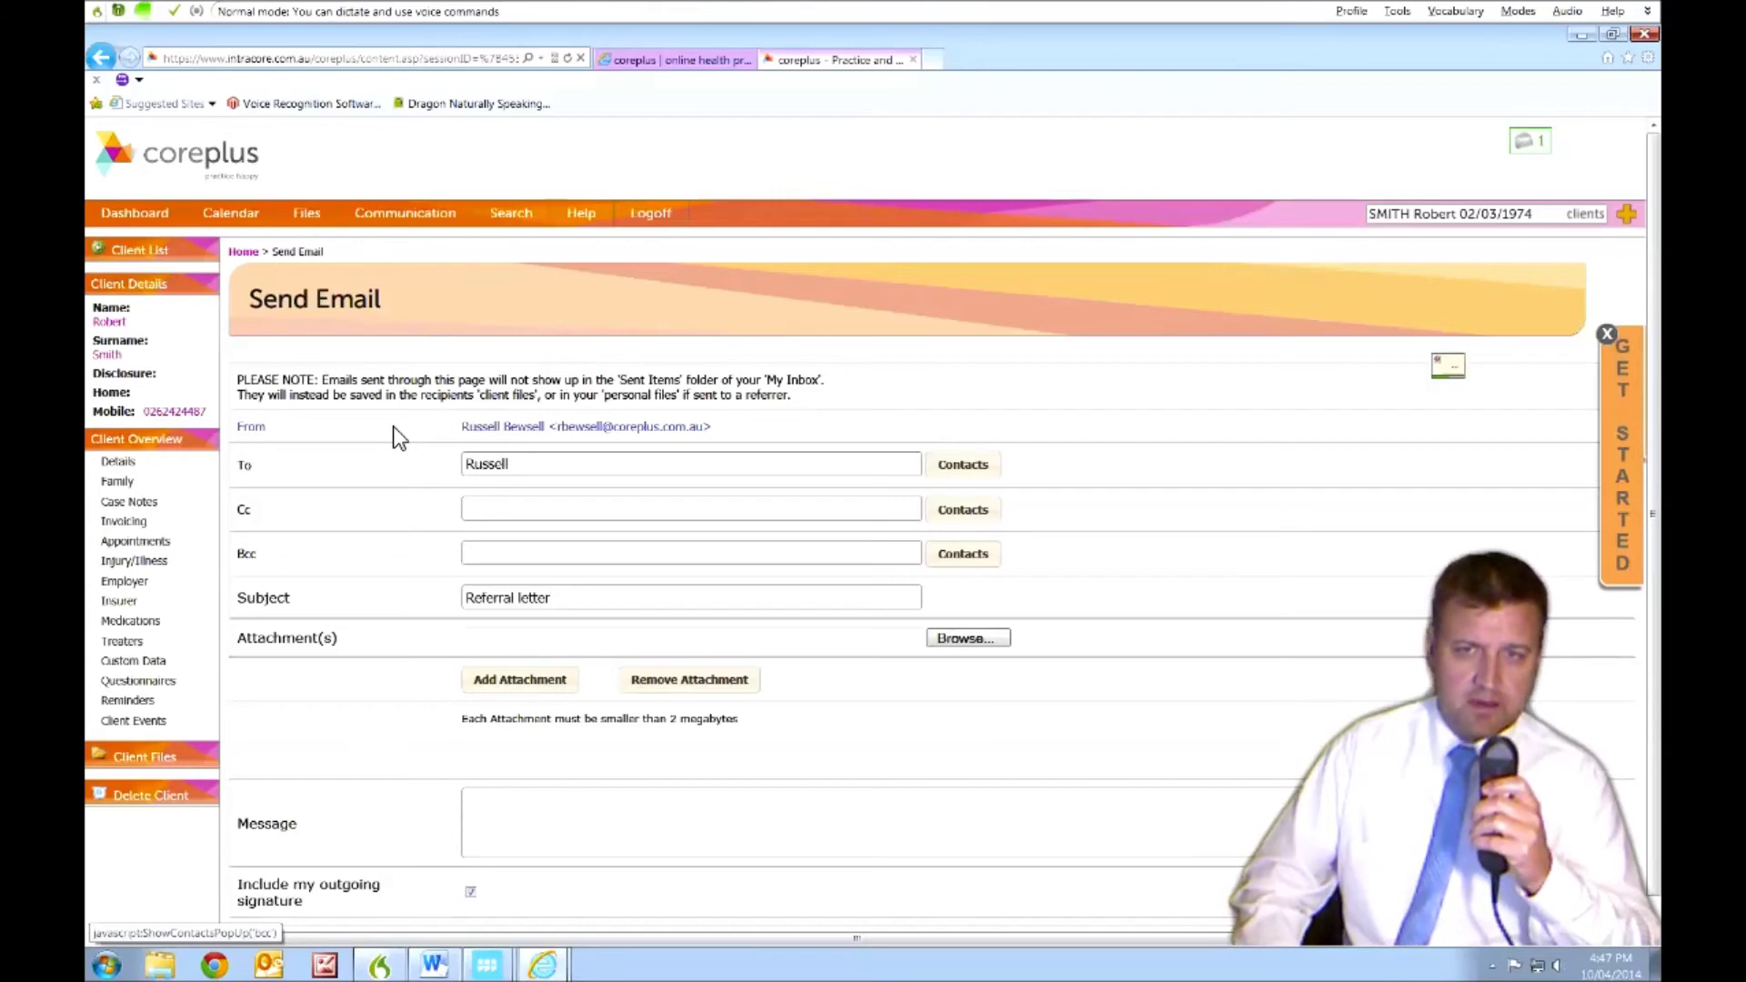
{"action": "type", "text": "Letter"}
{"action": "key", "text": "KP_Add"}
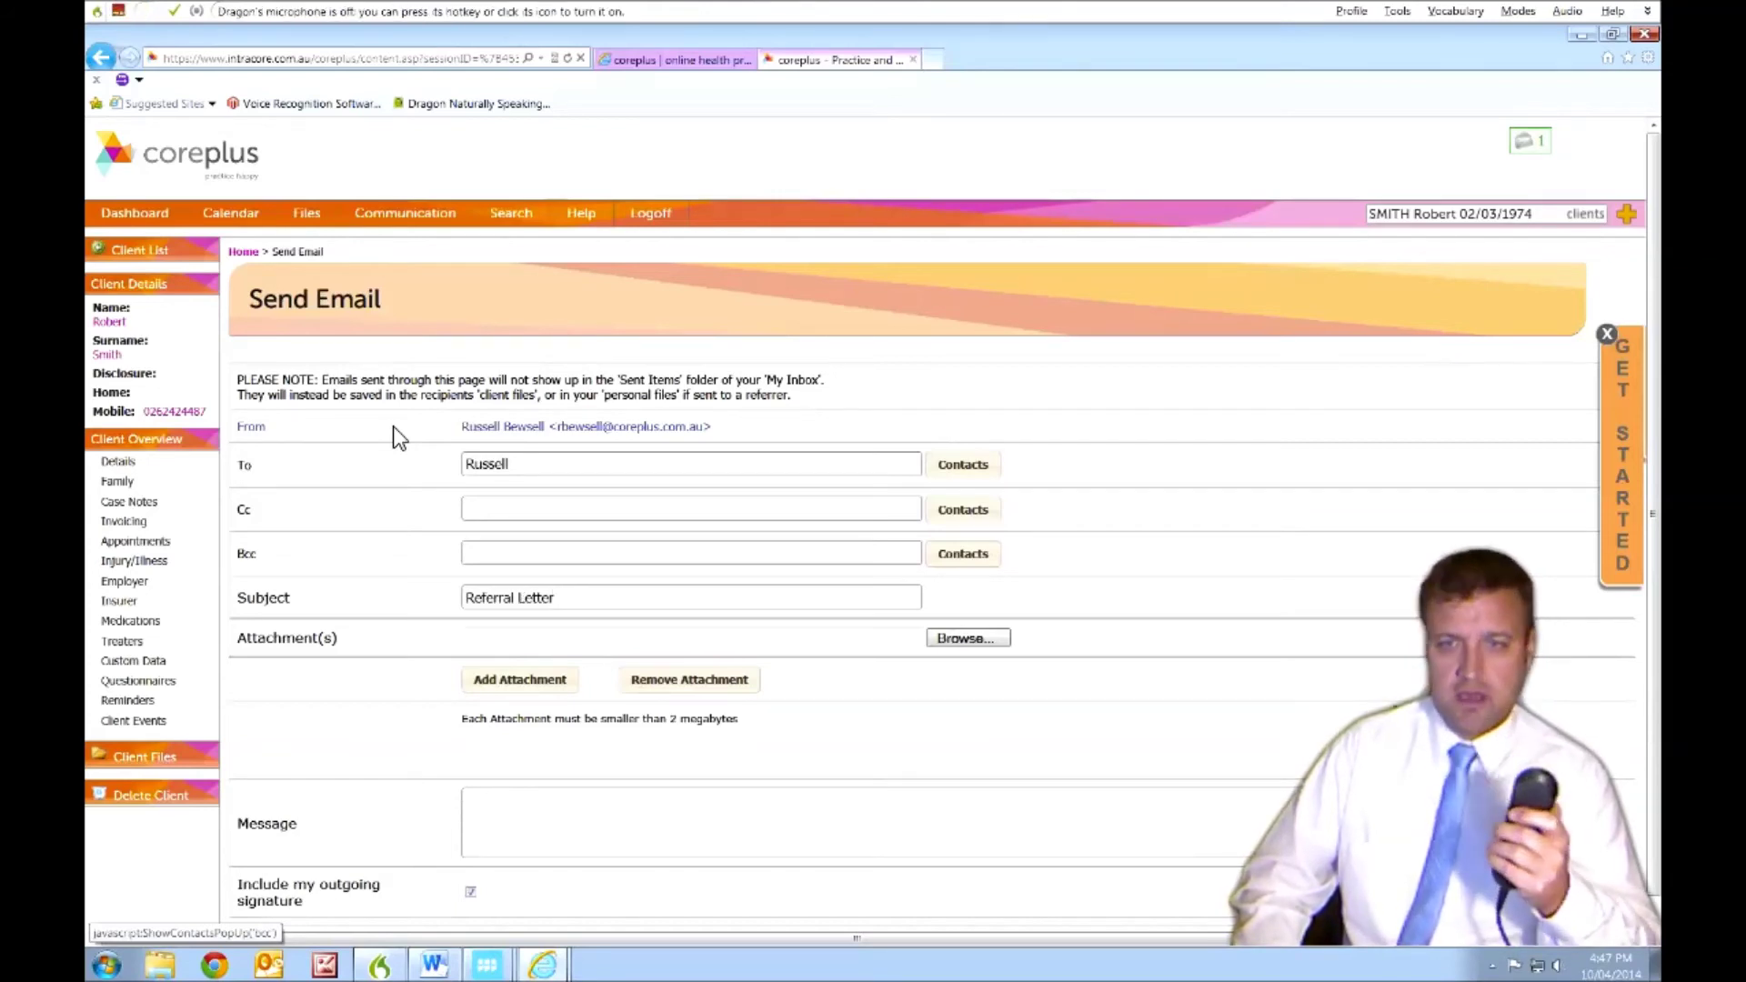
{"action": "key", "text": "Tab"}
{"action": "key", "text": "Tab"}
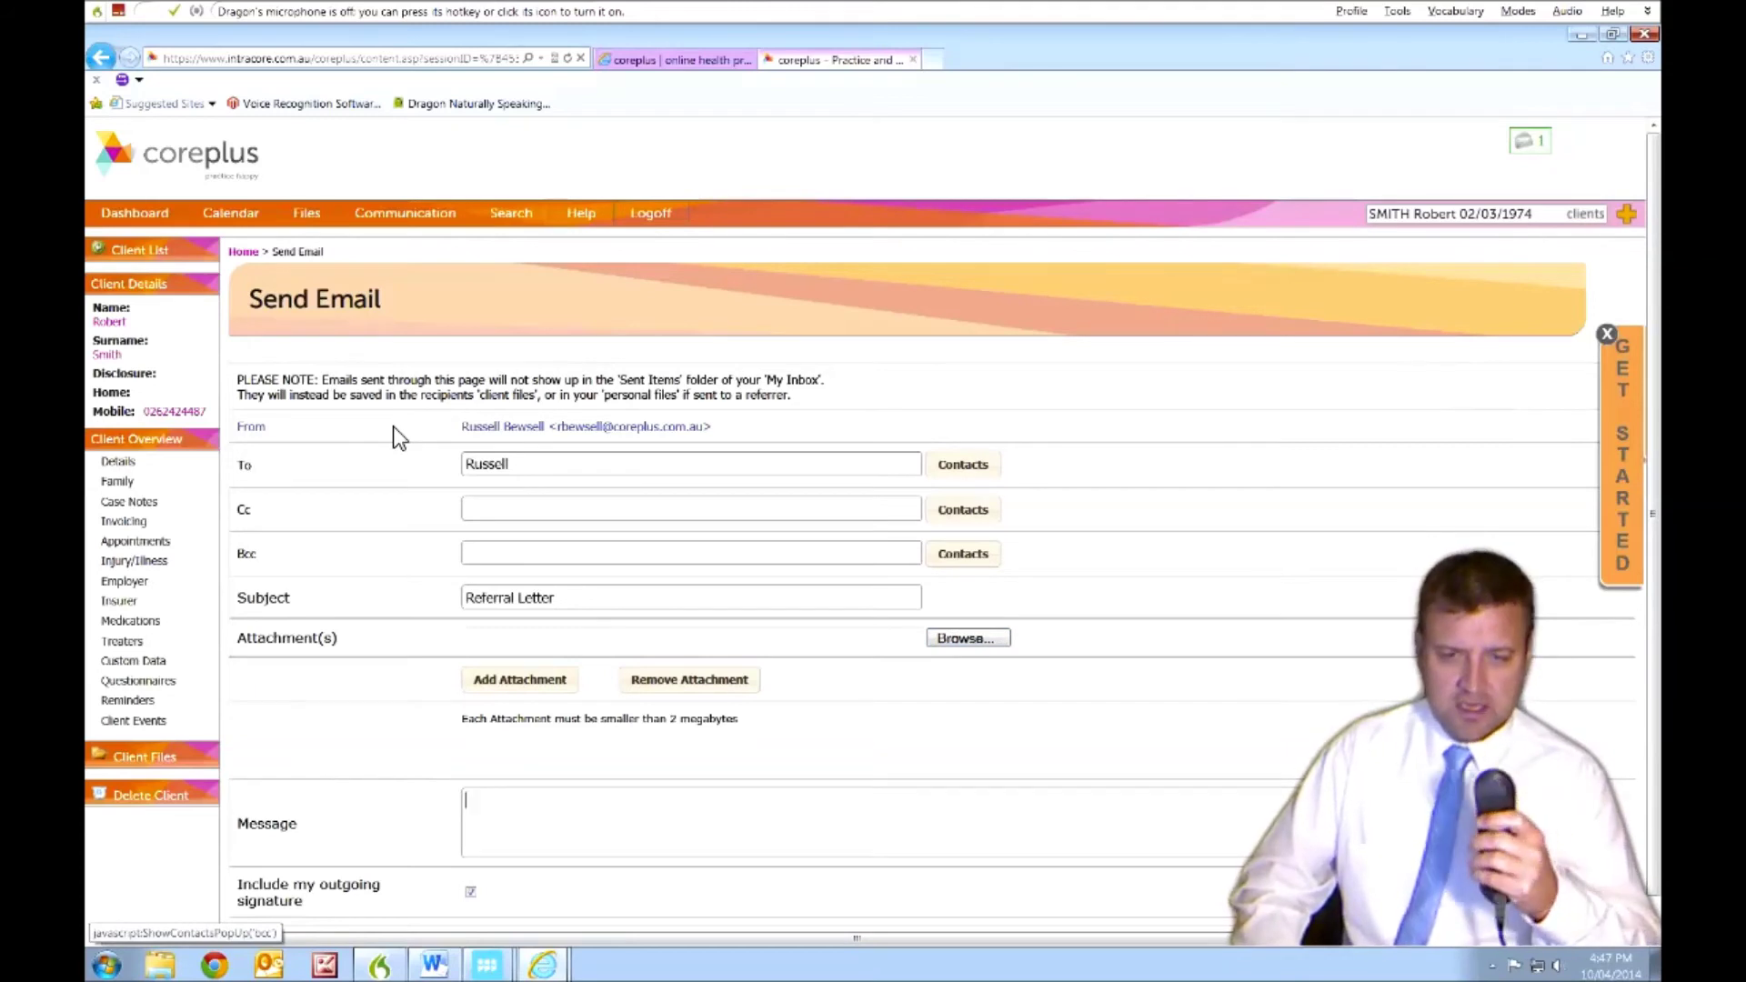
- Dictate the message about a 47-year-old male presenting with back pain, deleting the misrecognised 'are'
{"action": "key", "text": "KP_Add"}
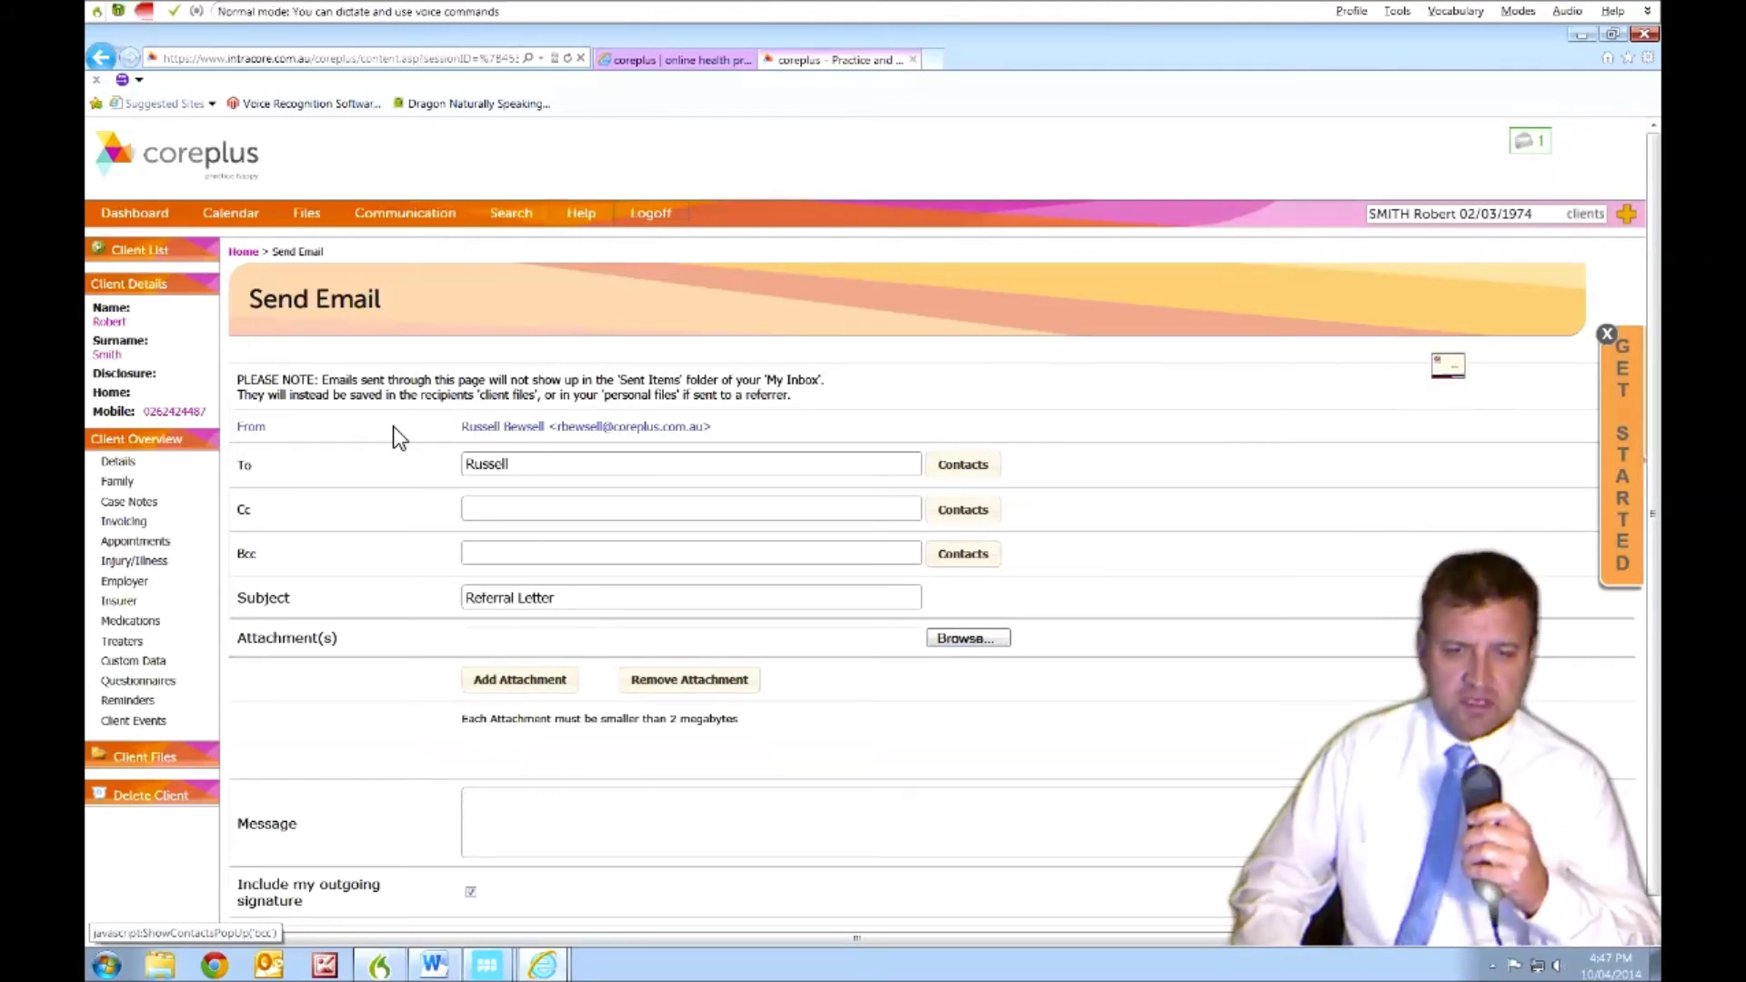
{"action": "type", "text": "The patient is a 47-year-old male who are"}
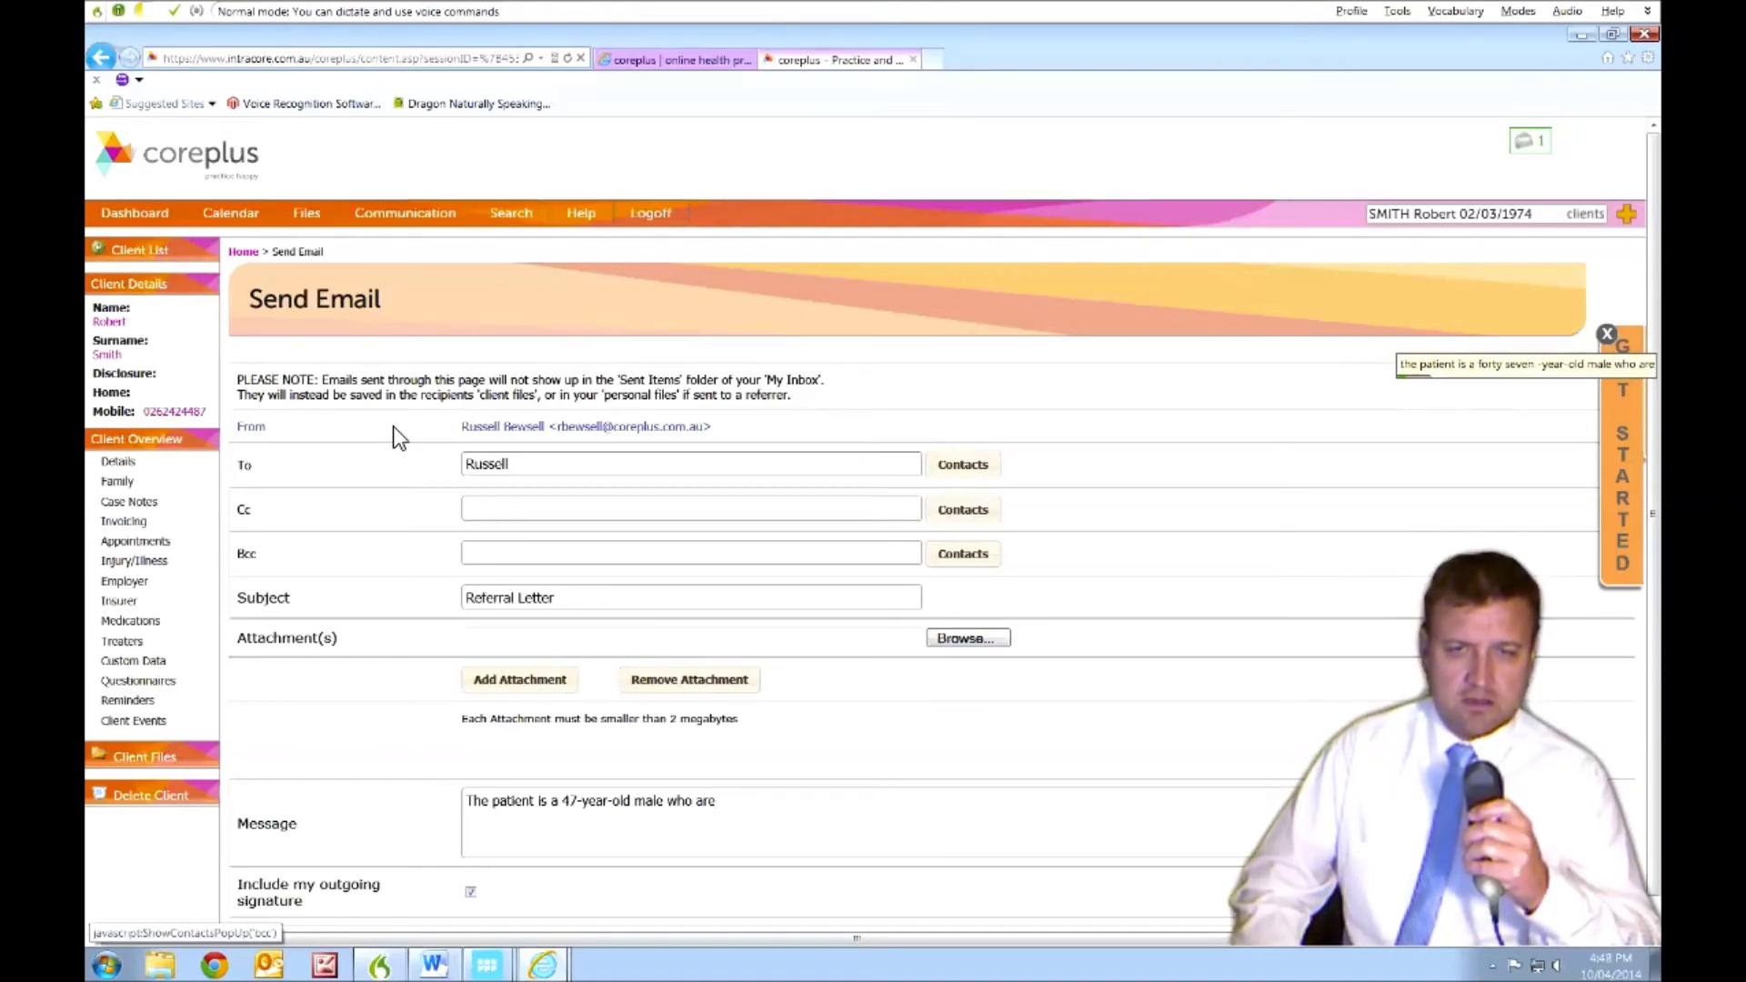
{"action": "key", "text": "BackSpace"}
{"action": "key", "text": "BackSpace"}
{"action": "key", "text": "BackSpace"}
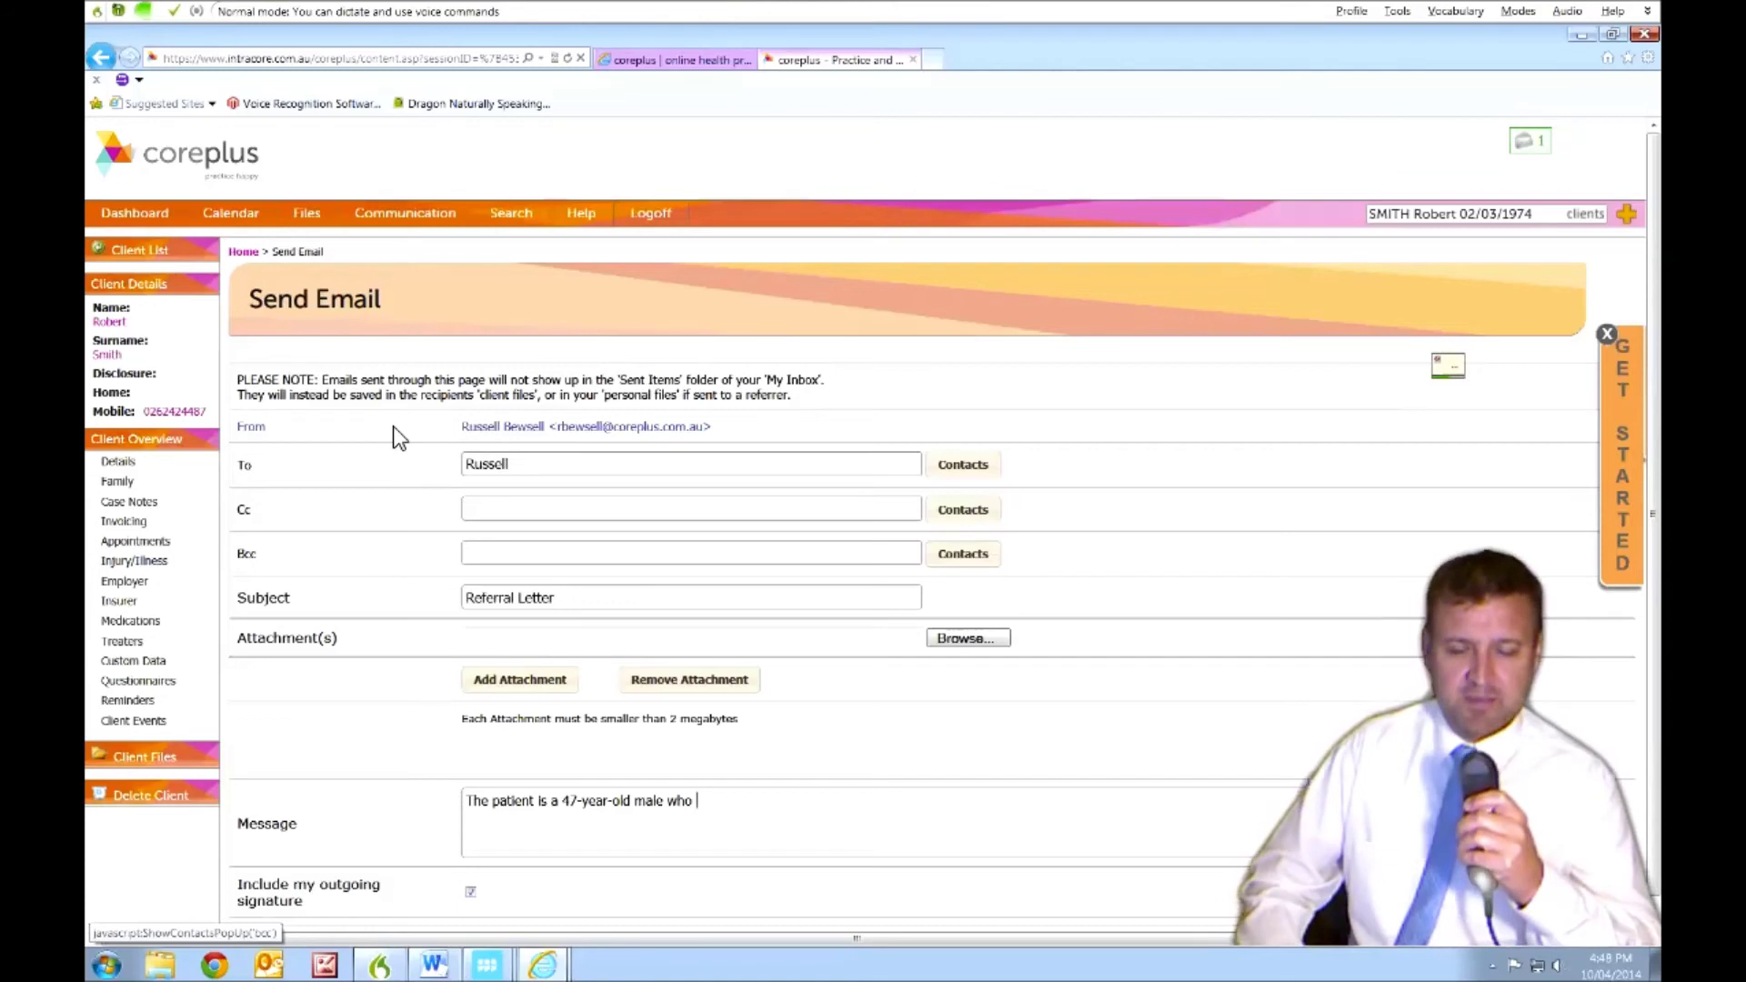
{"action": "type", "text": "presents to the office today with back pain."}
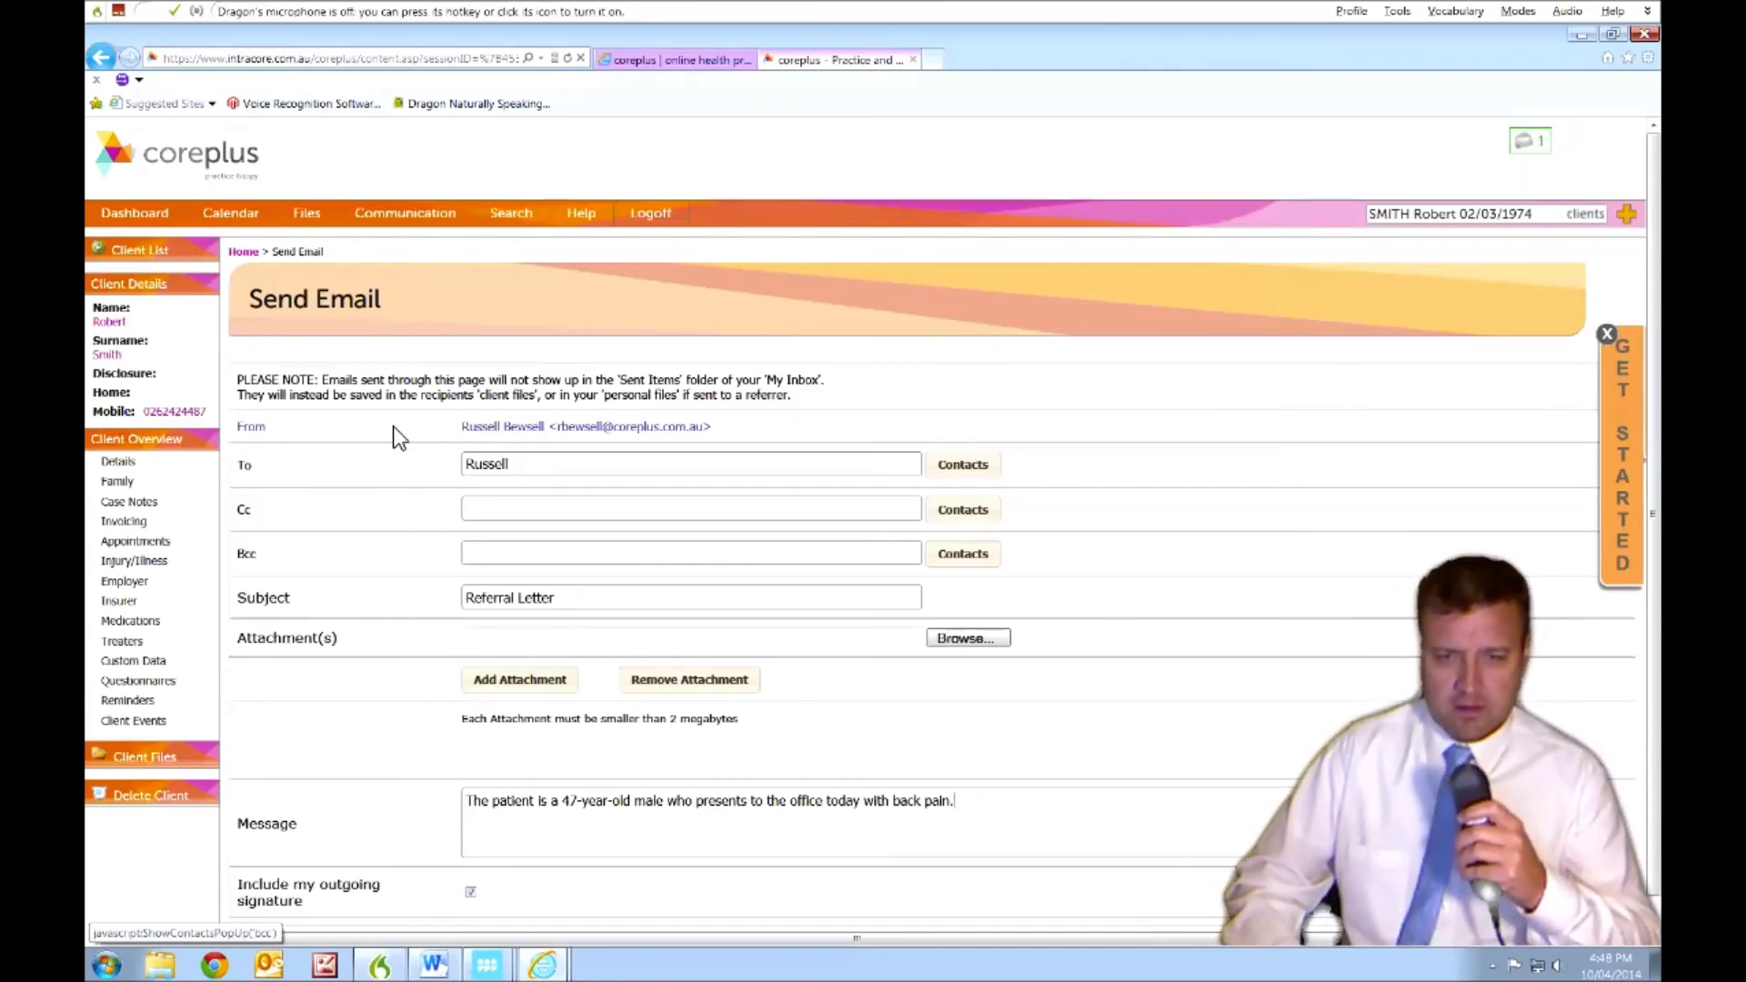
{"action": "key", "text": "KP_Add"}
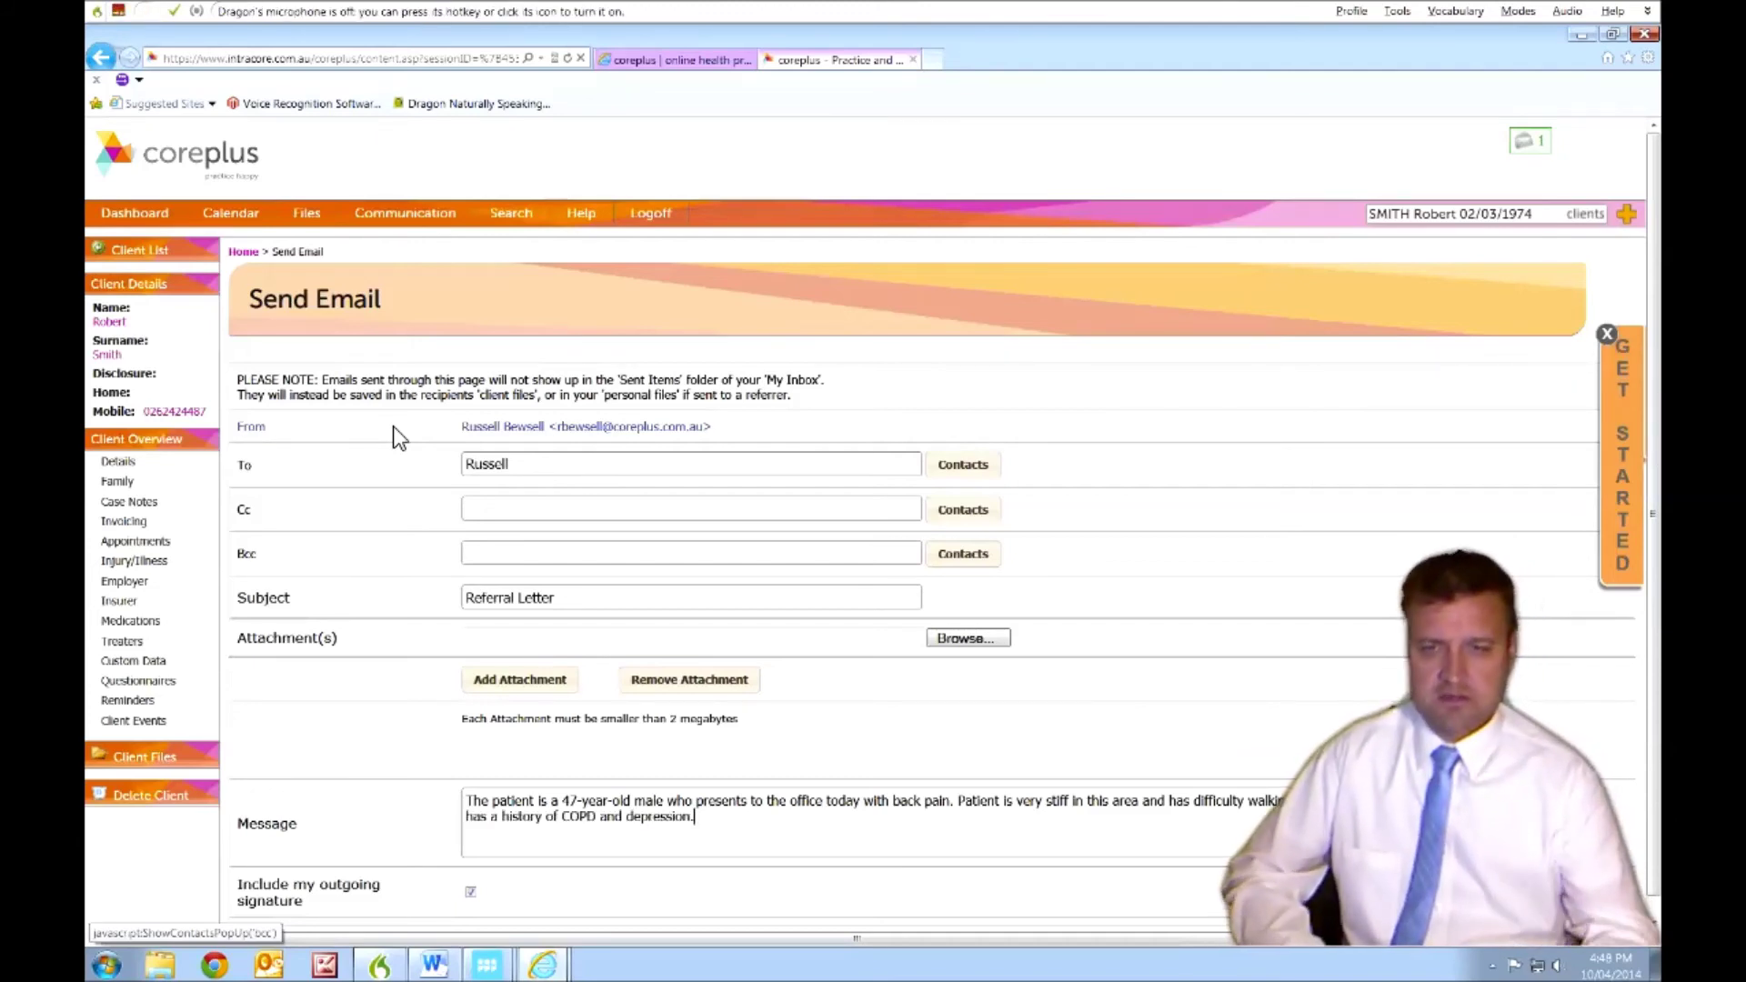
- Scroll down and say 'click Send Email' to send the referral email
{"action": "scroll", "coordinate": [458, 495], "scroll_direction": "down", "scroll_amount": 2}
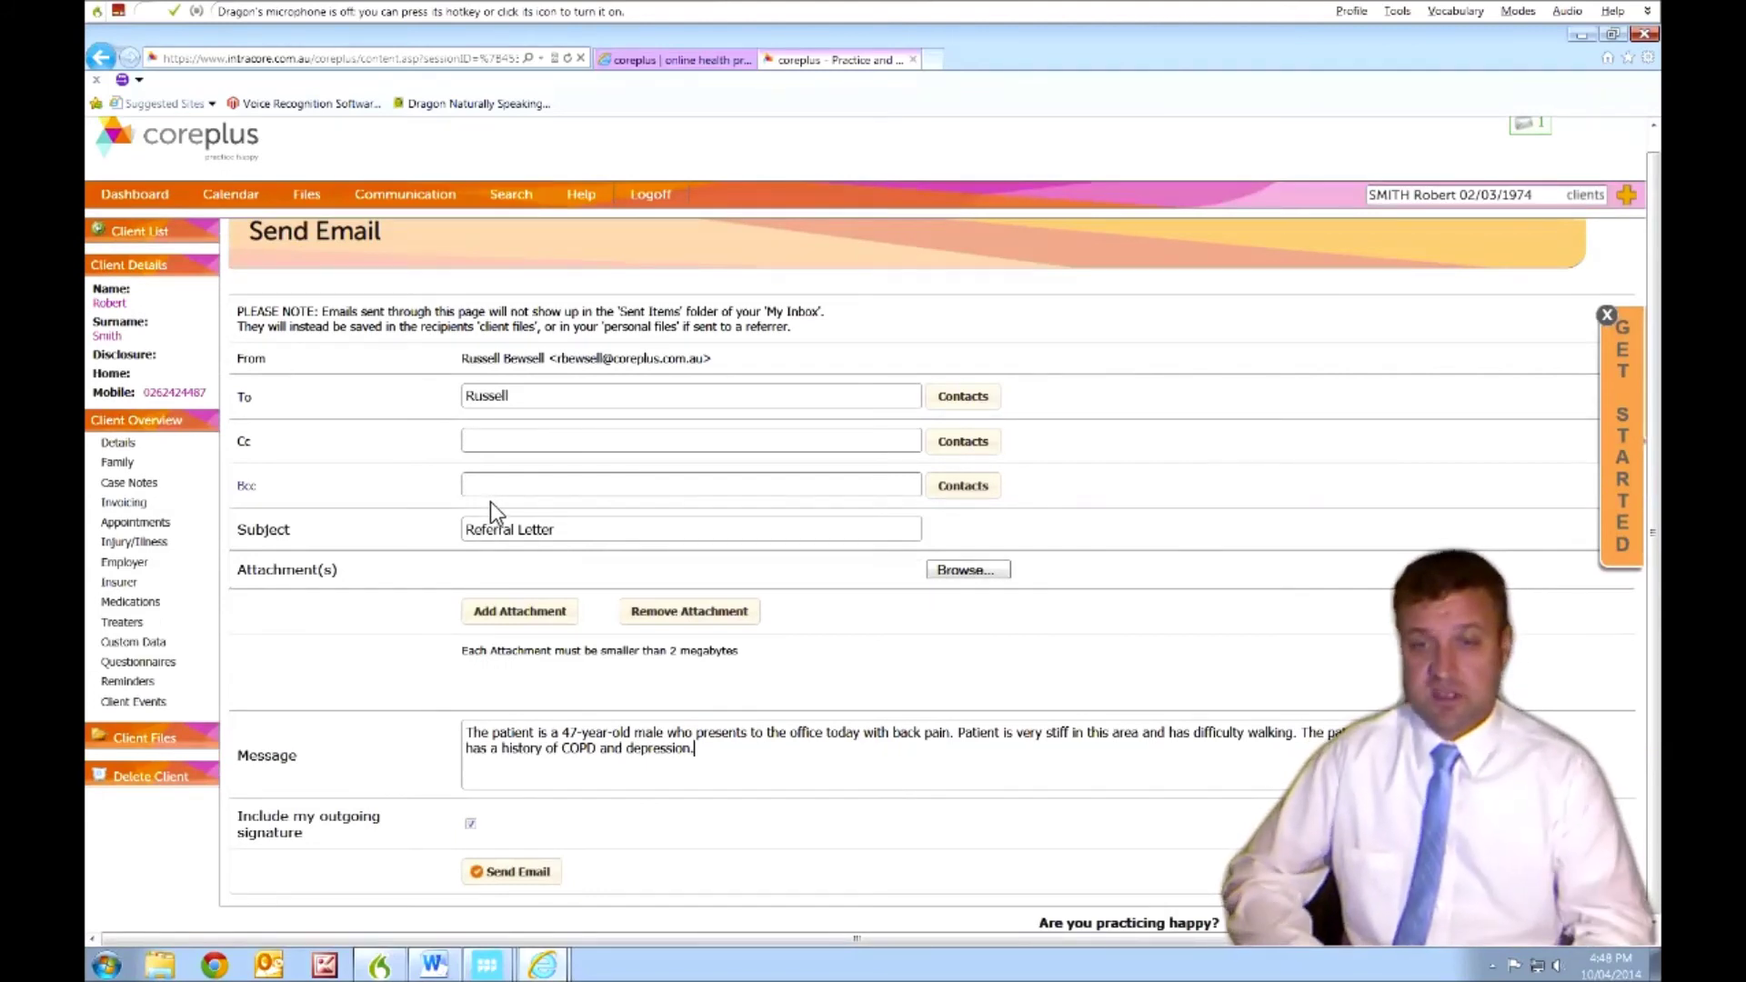
{"action": "key", "text": "KP_Add"}
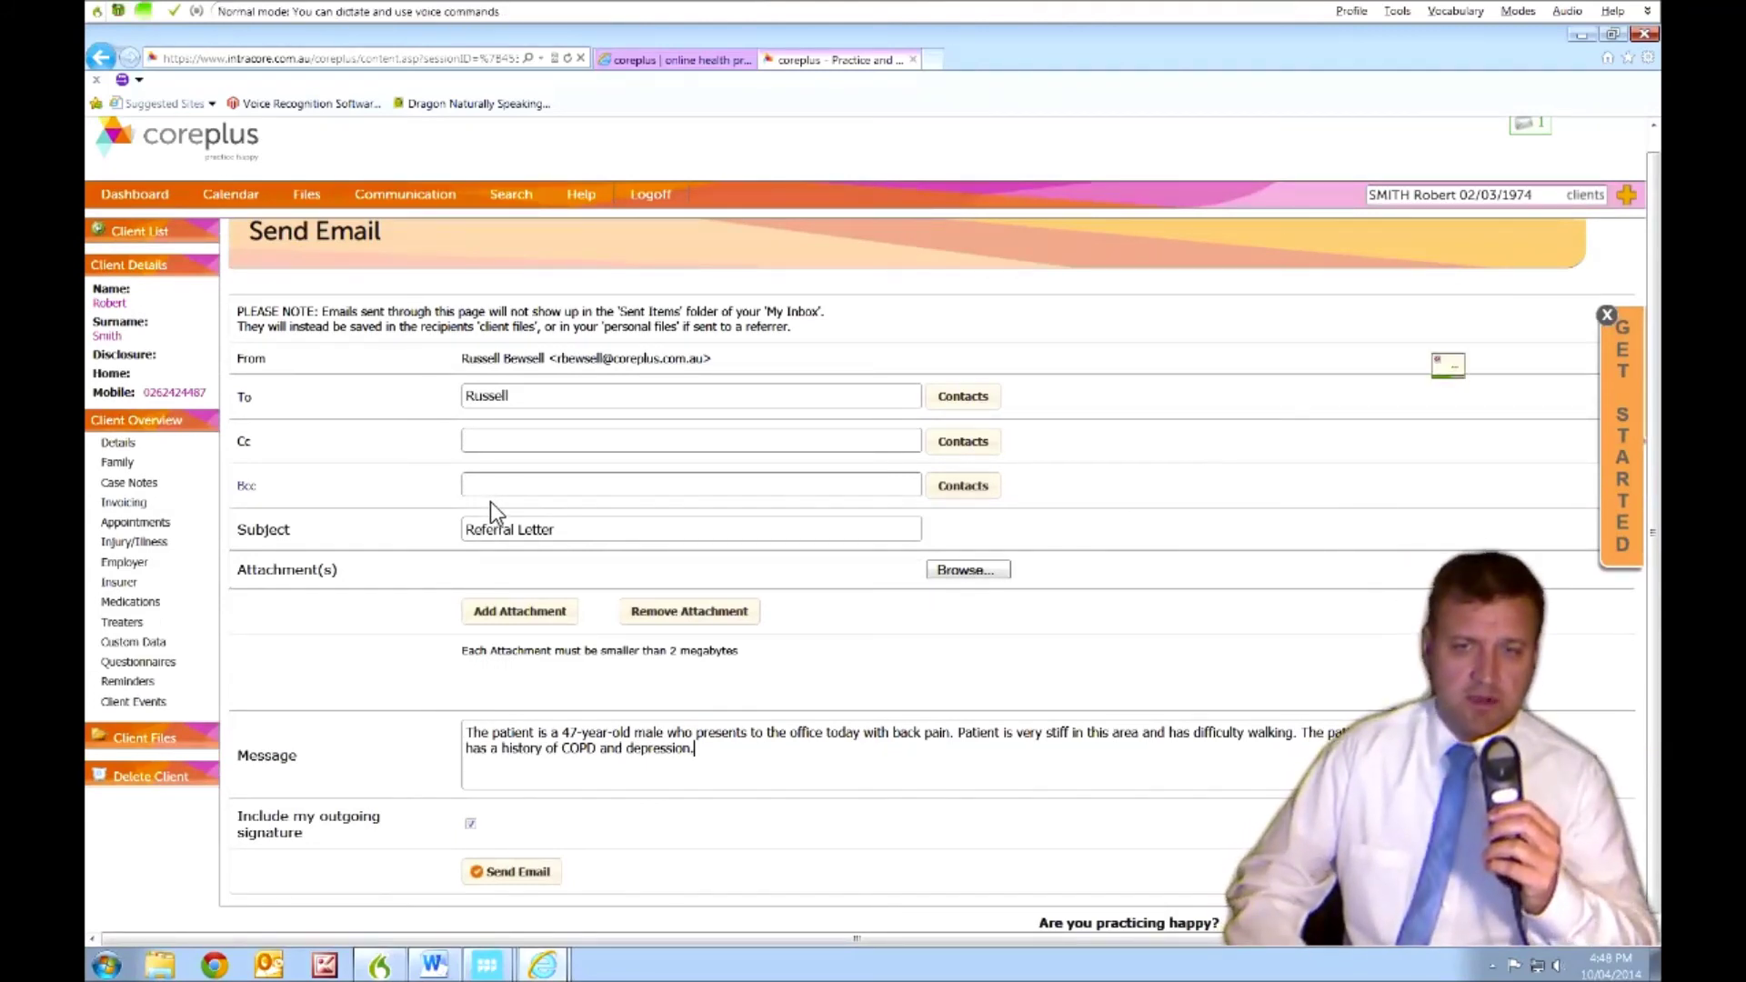